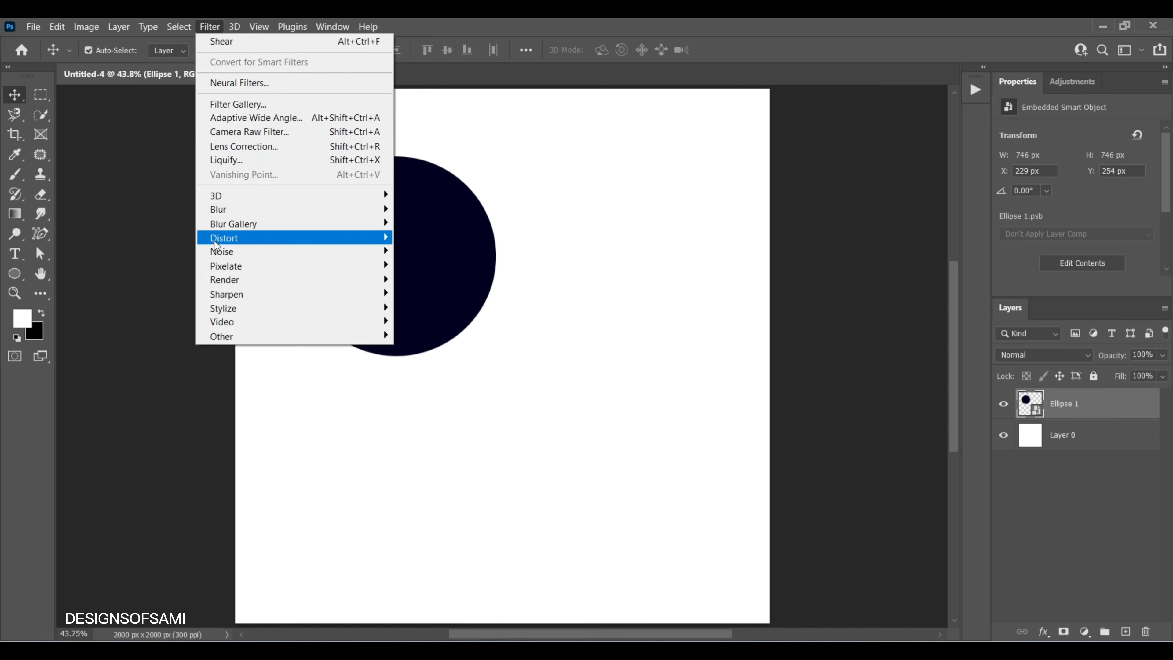
# Shear the Ellipse 1 circle by pulling the curve's lower point to the grid's left edge, and place the shape at the canvas's lower left.
pyautogui.moveTo(257, 238)
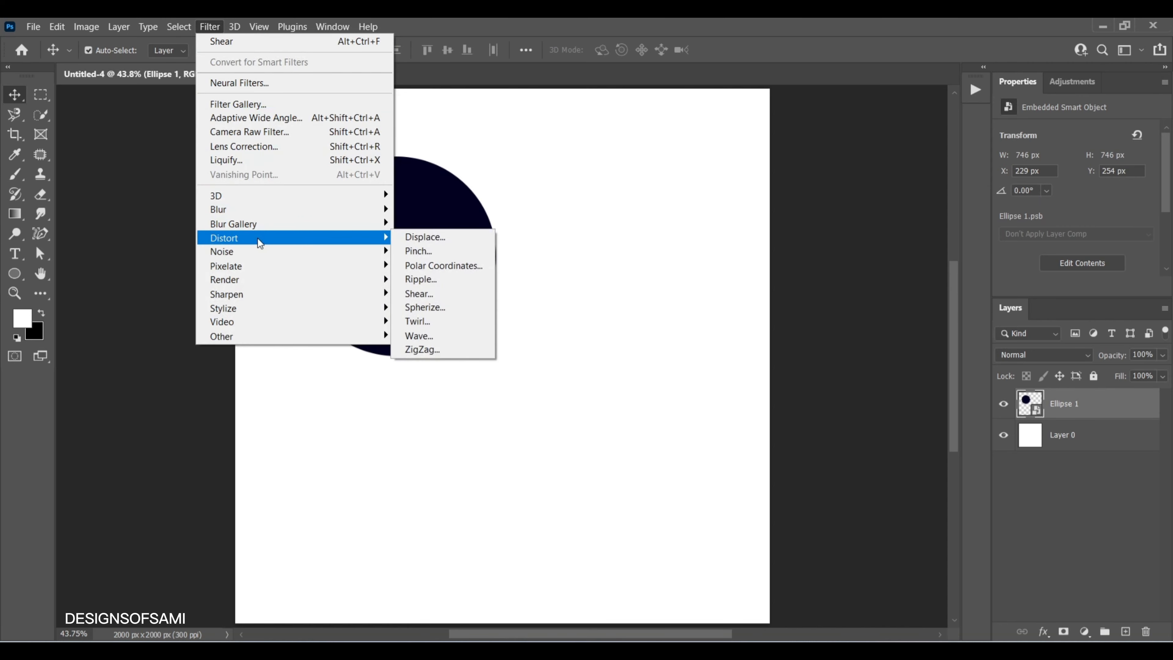
pyautogui.click(421, 294)
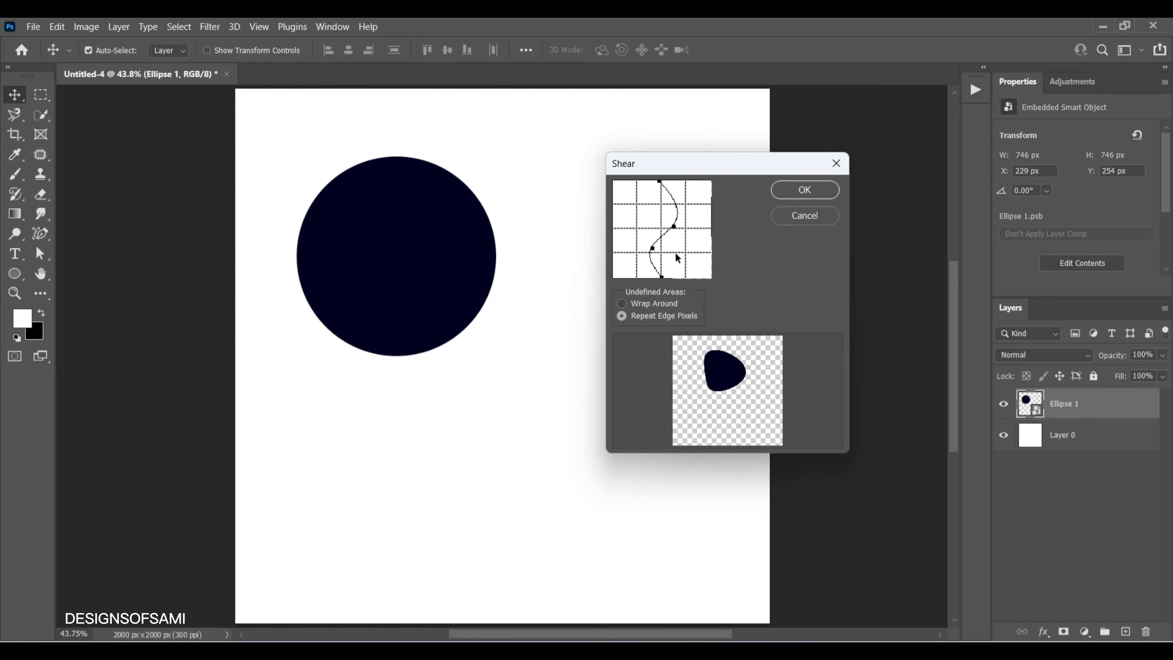
pyautogui.moveTo(655, 250); pyautogui.dragTo(618, 261)
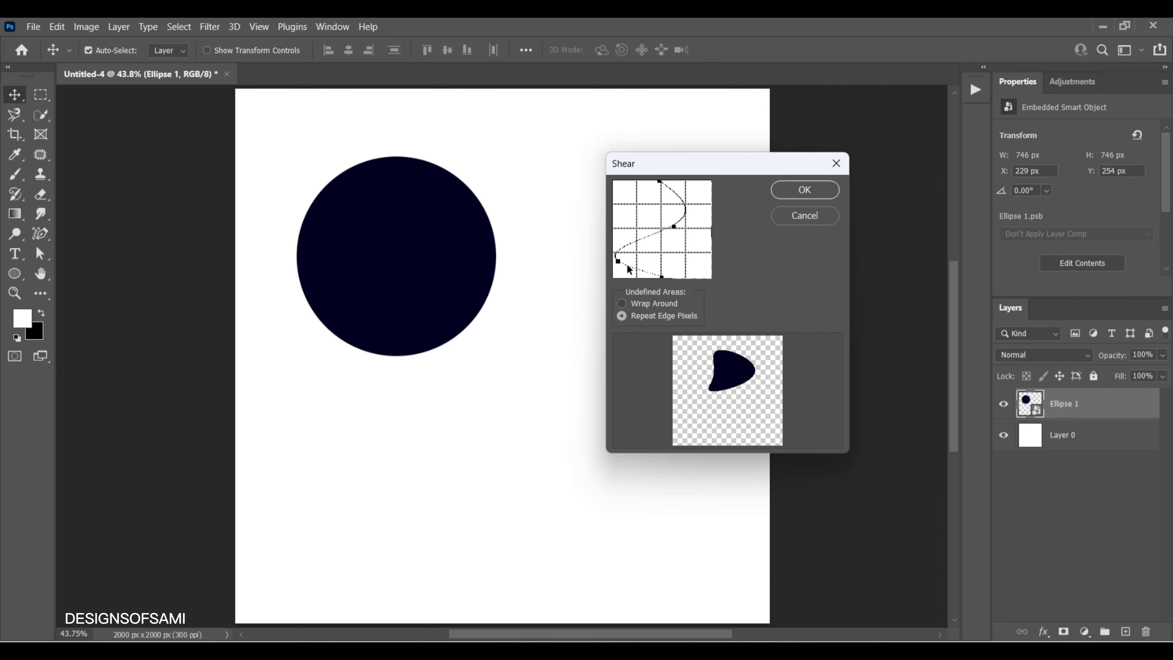
pyautogui.click(797, 197)
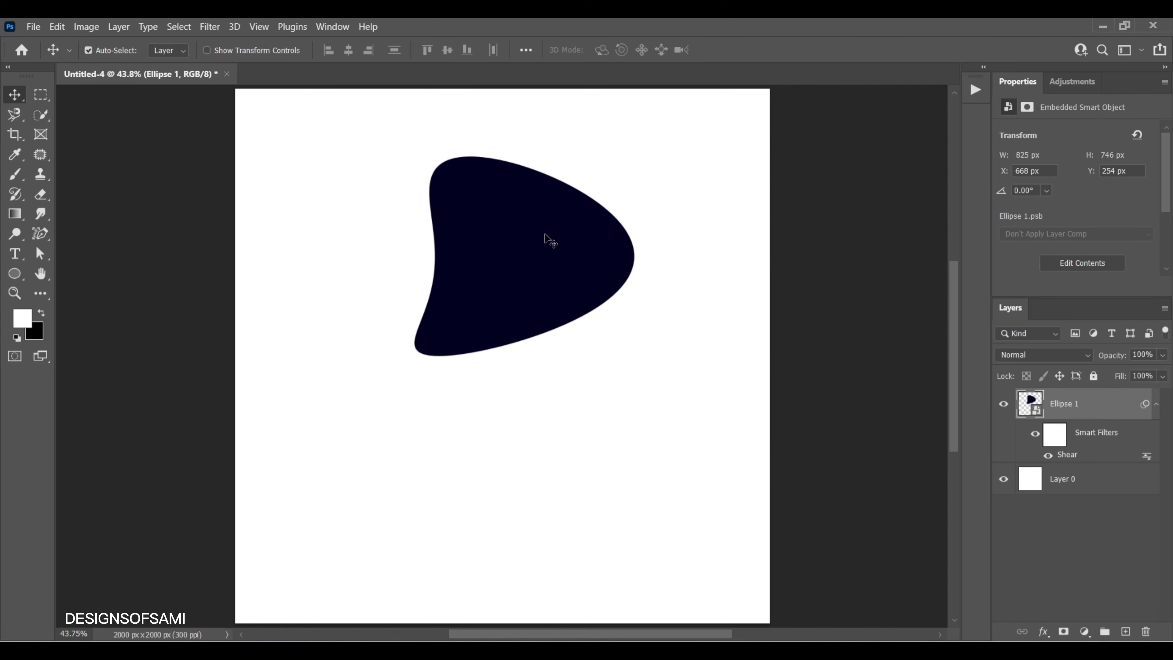
pyautogui.moveTo(545, 235); pyautogui.dragTo(408, 458)
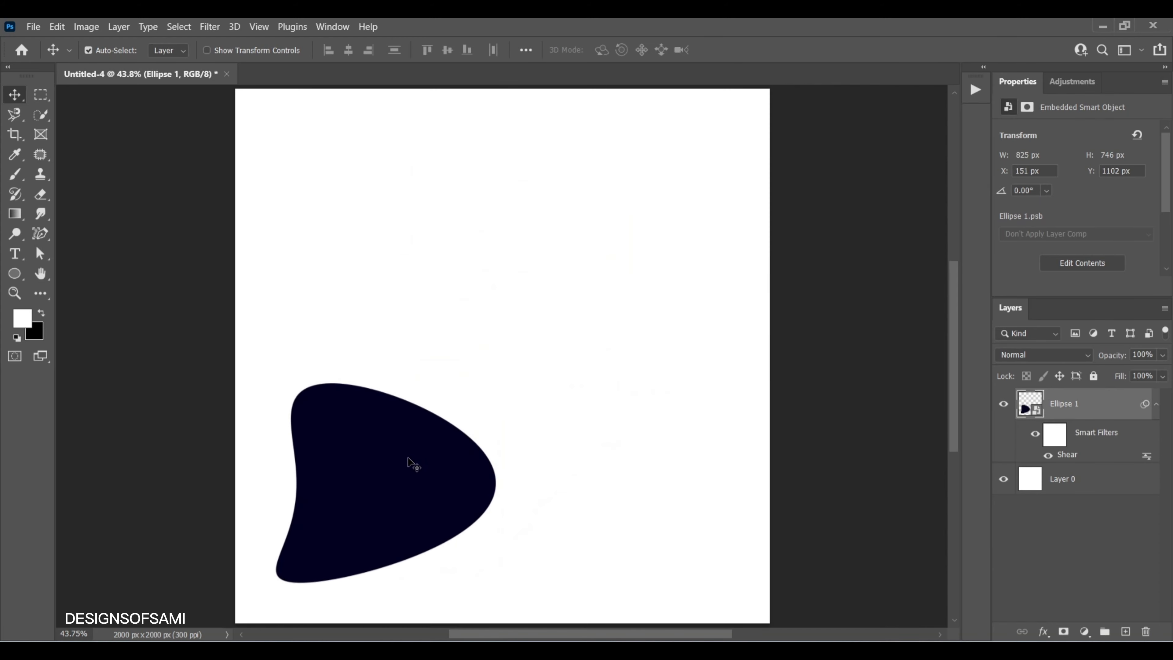
# Draw a second circle about 708 px wide above the sheared shape and convert it to a smart object.
pyautogui.click(15, 273)
pyautogui.moveTo(464, 194); pyautogui.dragTo(566, 289)
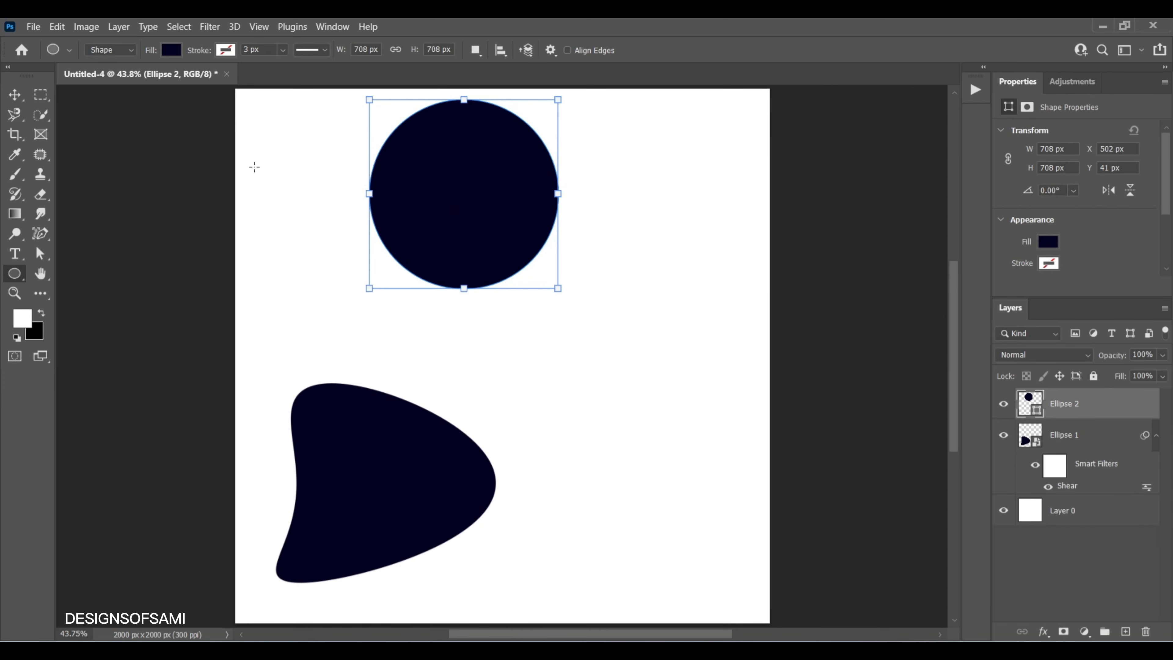
pyautogui.click(14, 95)
pyautogui.moveTo(439, 201); pyautogui.dragTo(418, 249)
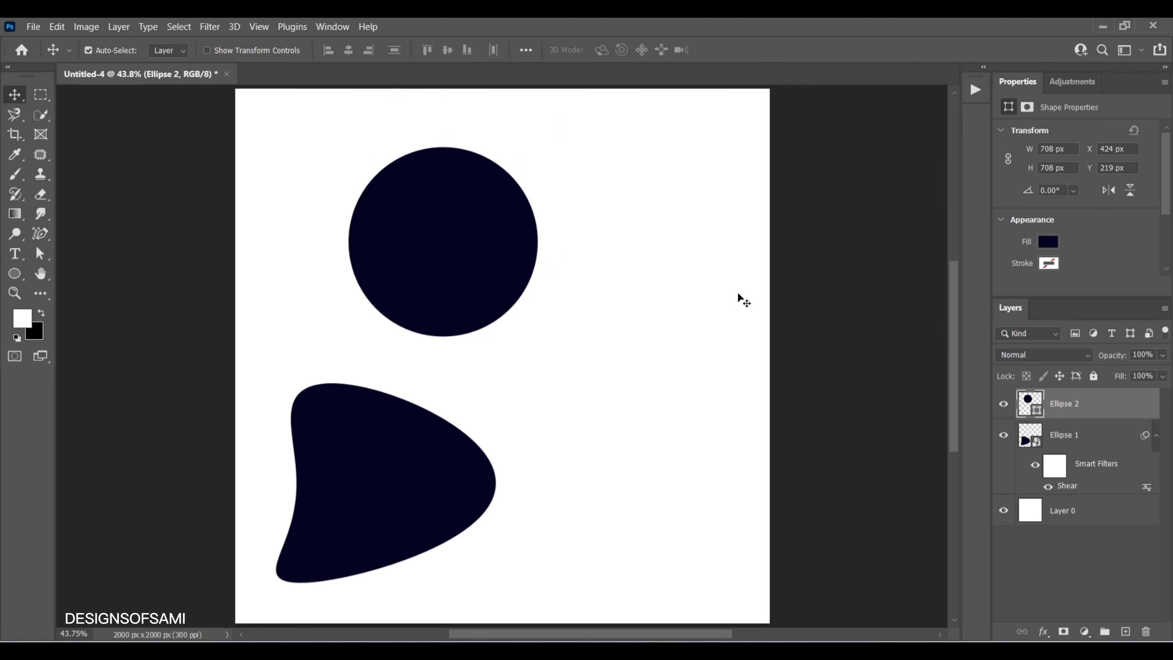
pyautogui.rightClick(1123, 411)
pyautogui.click(1008, 236)
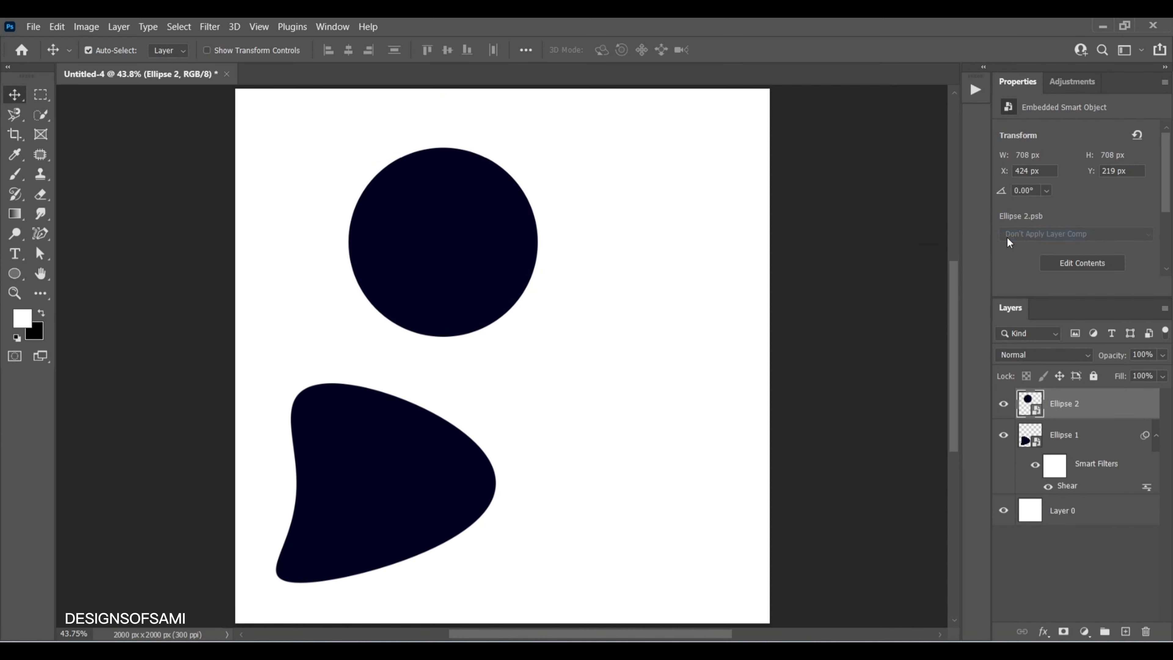
# Shear the second circle into a teardrop, bending the curve's lower part far right, and position it at the canvas's upper left.
pyautogui.click(203, 26)
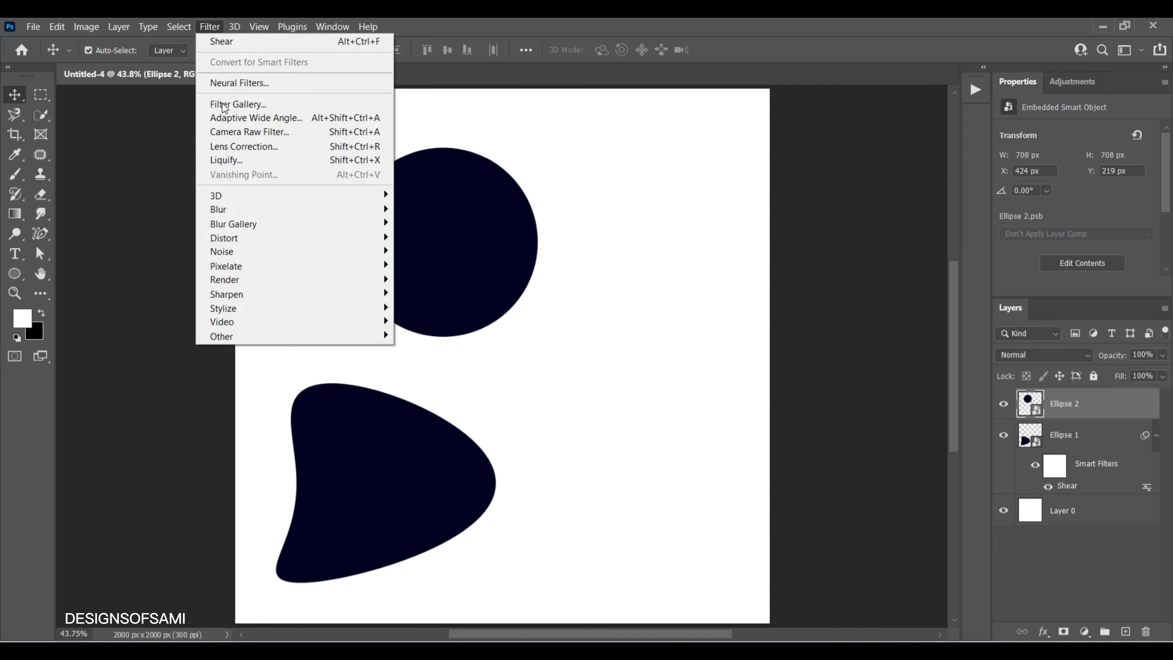
pyautogui.moveTo(252, 236)
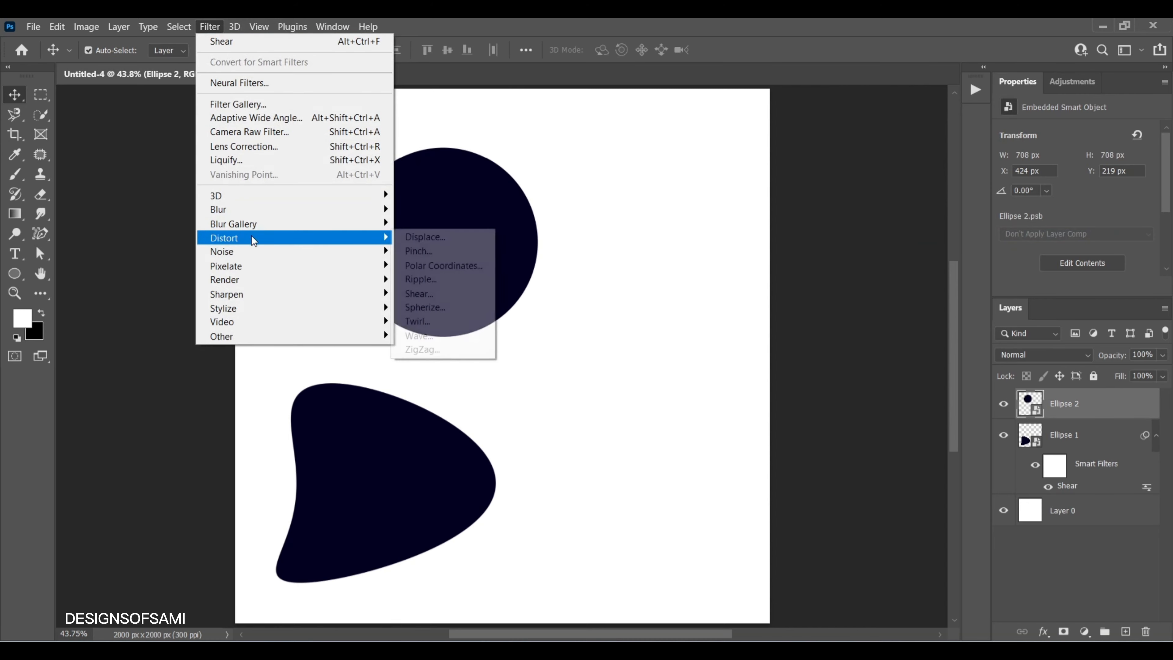
pyautogui.click(424, 291)
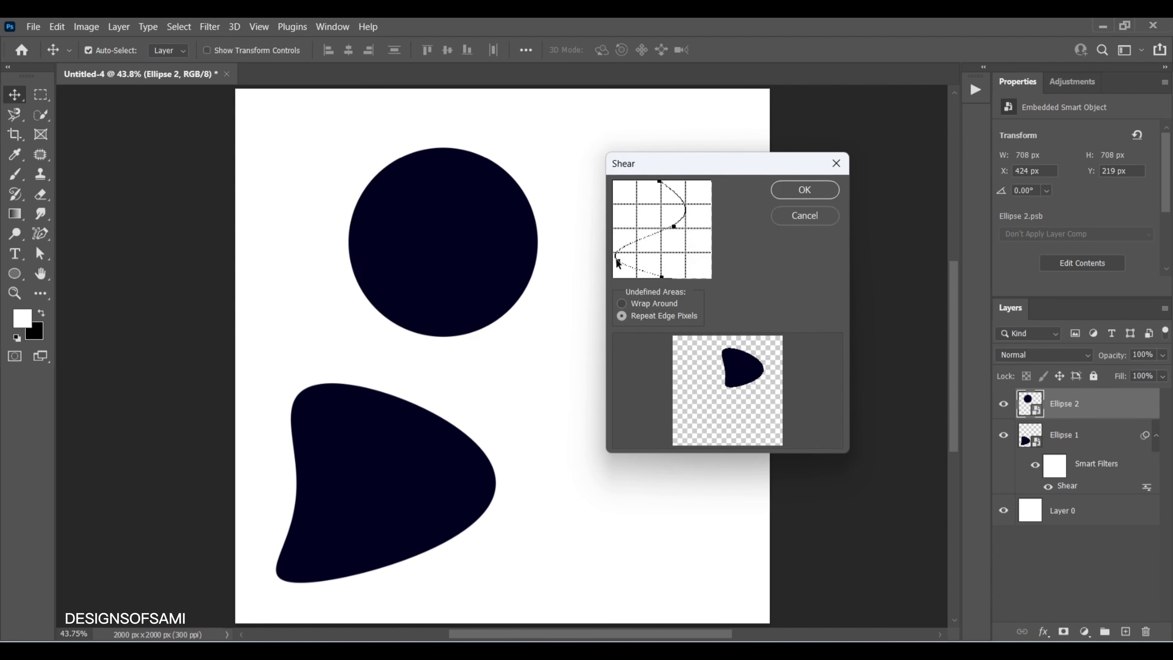
pyautogui.moveTo(617, 260); pyautogui.dragTo(662, 219)
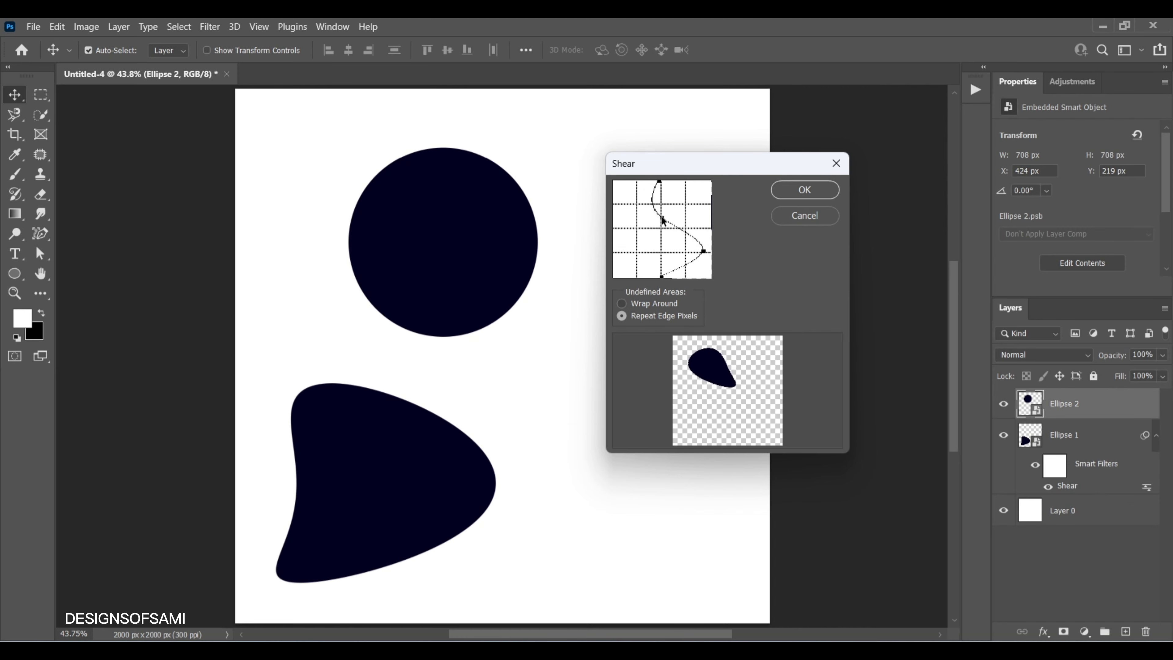
pyautogui.click(805, 190)
pyautogui.moveTo(448, 254)
pyautogui.mouseDown()
pyautogui.moveTo(447, 268)
pyautogui.moveTo(443, 244)
pyautogui.mouseUp()
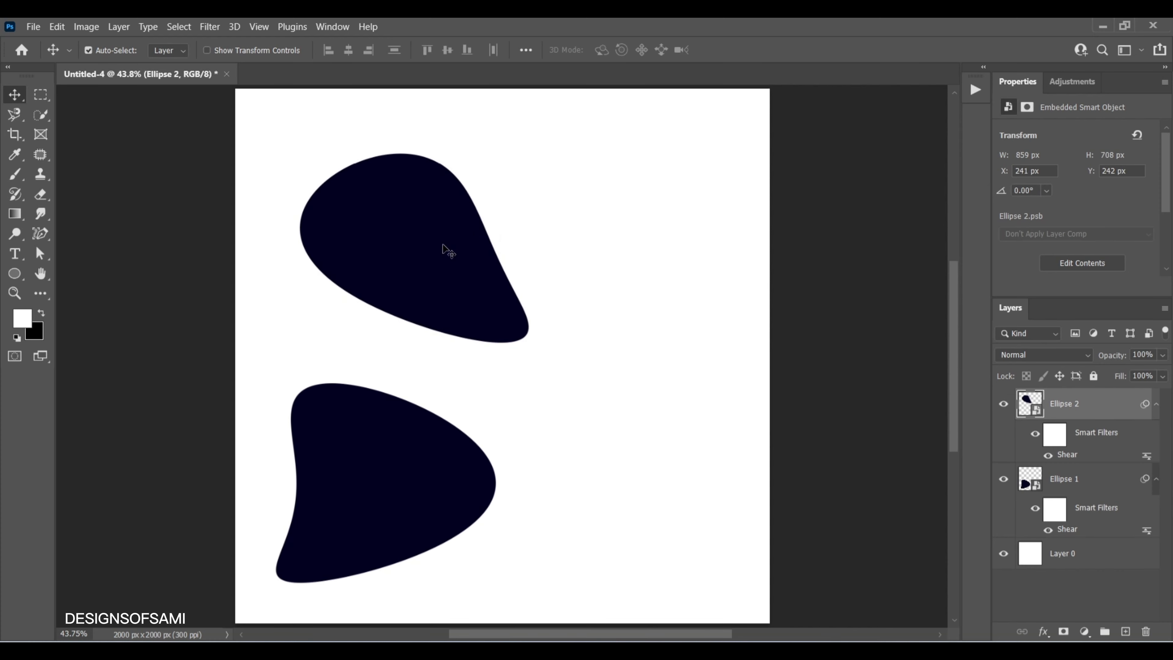
# Draw a third circle about 668 px wide at the canvas's upper right and convert it to a smart object.
pyautogui.click(13, 273)
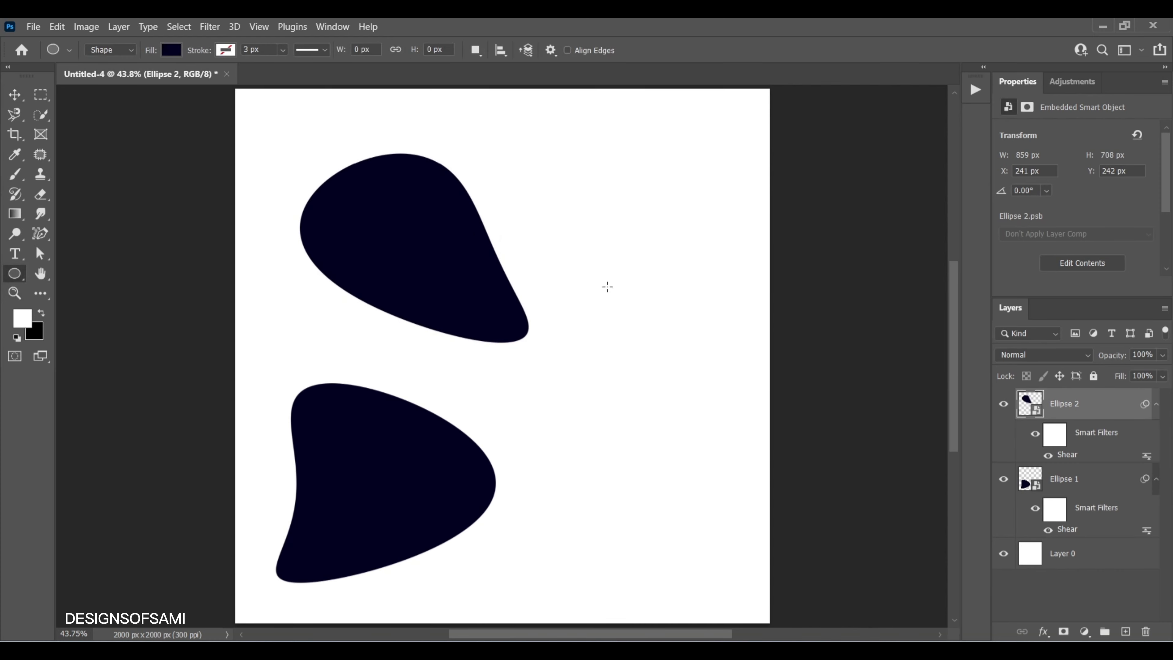
pyautogui.moveTo(600, 204); pyautogui.dragTo(688, 294)
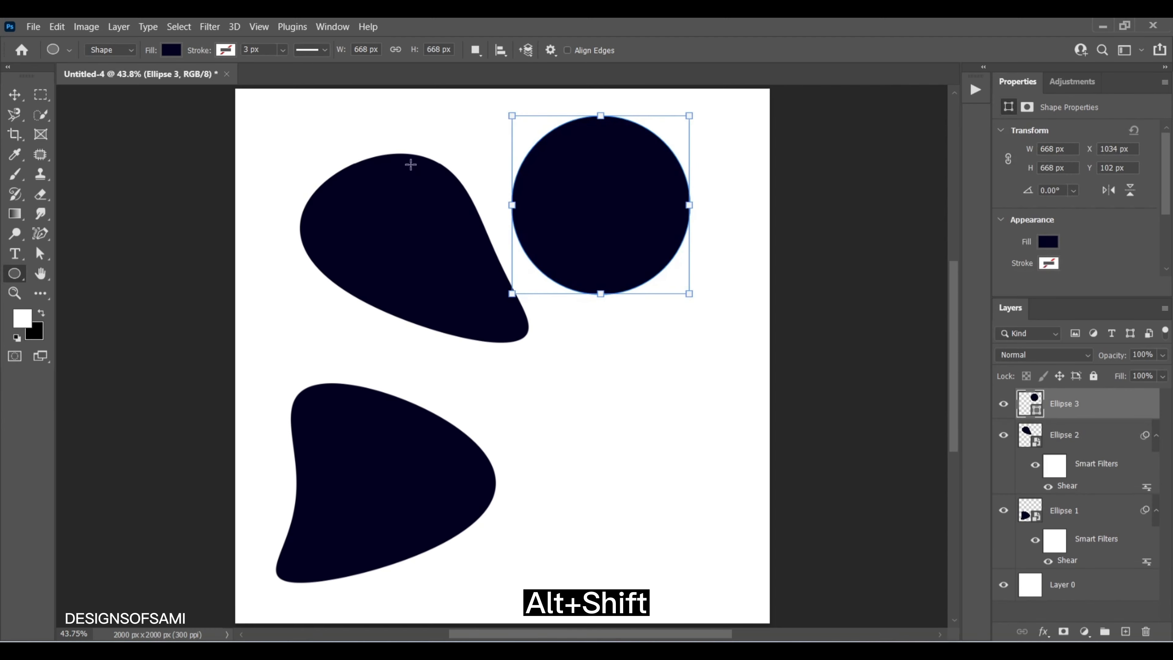
pyautogui.press('v')
pyautogui.rightClick(1103, 407)
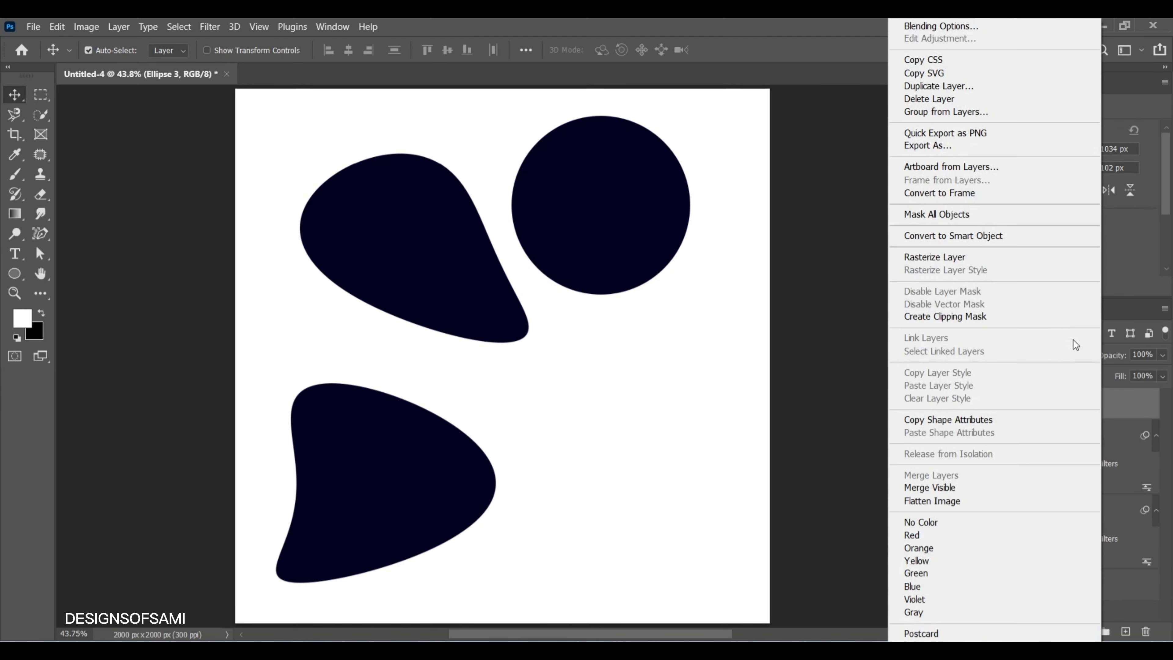
pyautogui.click(1011, 242)
pyautogui.moveTo(645, 186); pyautogui.dragTo(667, 223)
# Shear the third circle with an S-curve bowing slightly right above and left below, and reposition it at the canvas's upper right.
pyautogui.click(209, 29)
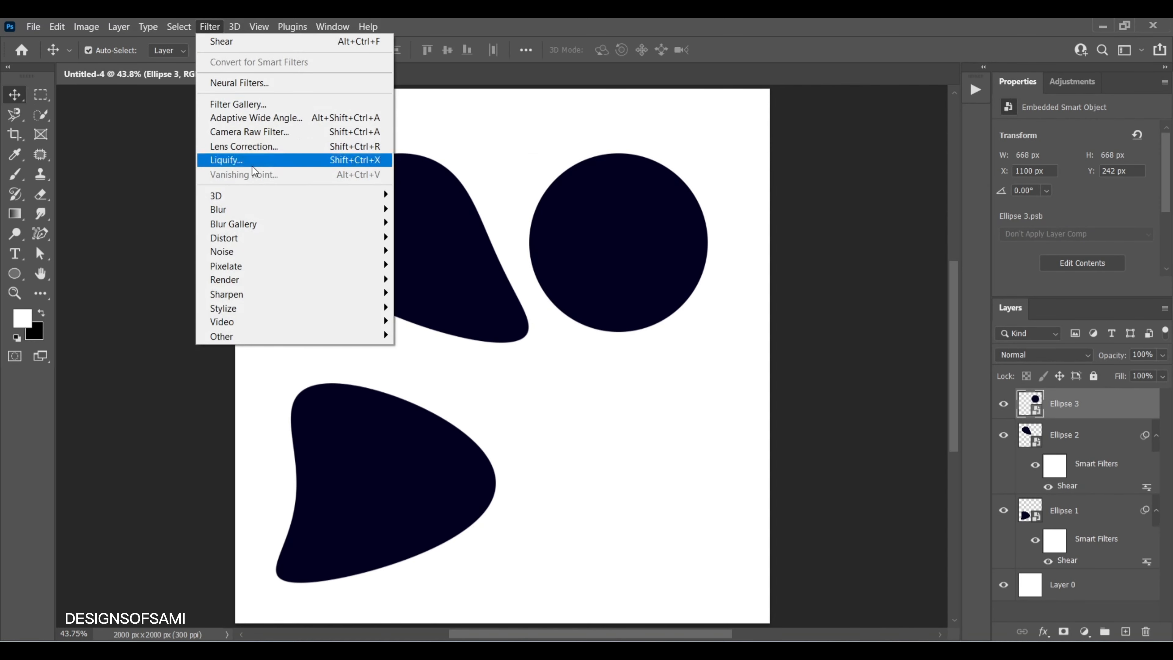
pyautogui.moveTo(280, 238)
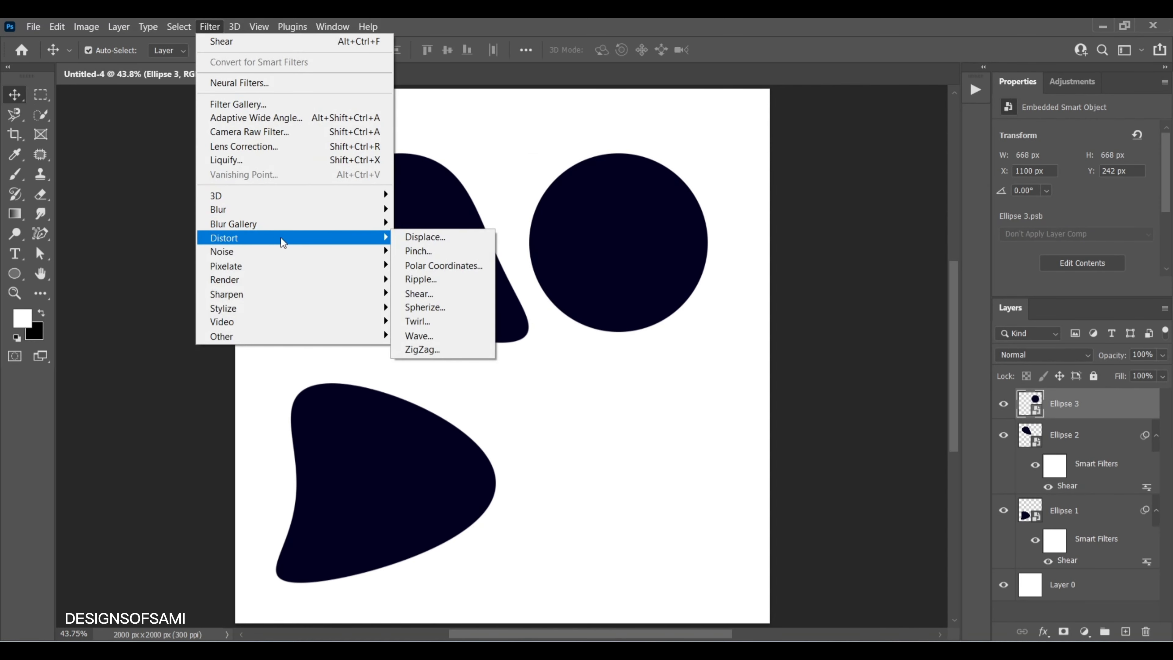
pyautogui.click(439, 292)
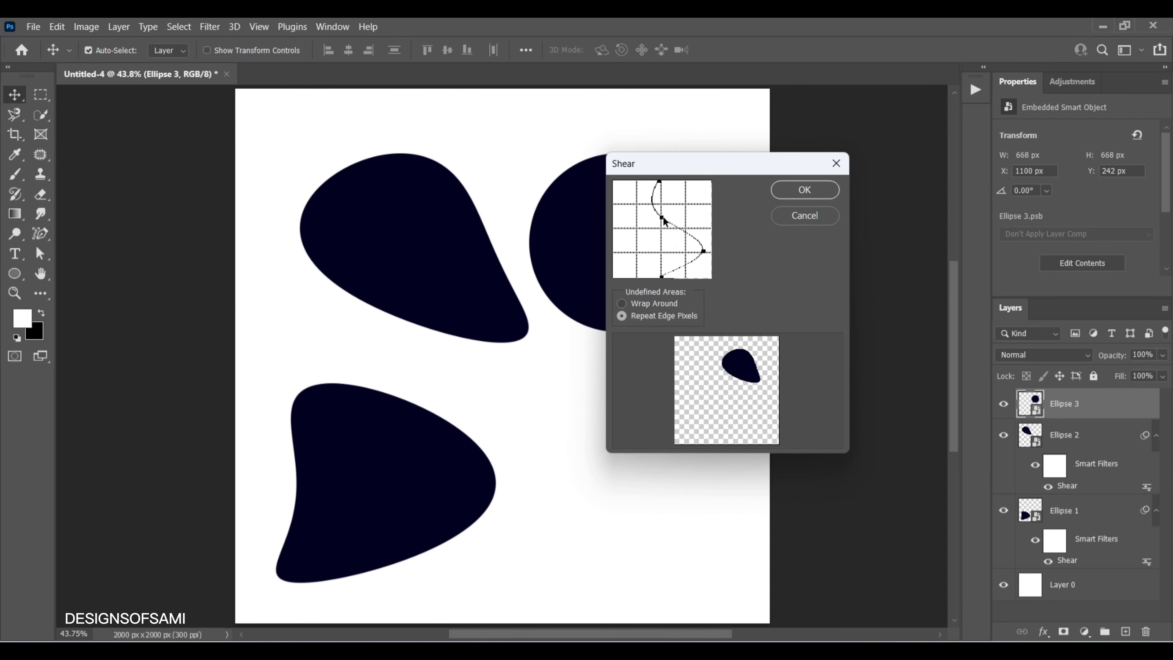
pyautogui.moveTo(664, 221)
pyautogui.mouseDown()
pyautogui.moveTo(678, 212)
pyautogui.moveTo(649, 231)
pyautogui.moveTo(699, 252)
pyautogui.moveTo(620, 261)
pyautogui.moveTo(659, 231)
pyautogui.moveTo(650, 237)
pyautogui.mouseUp()
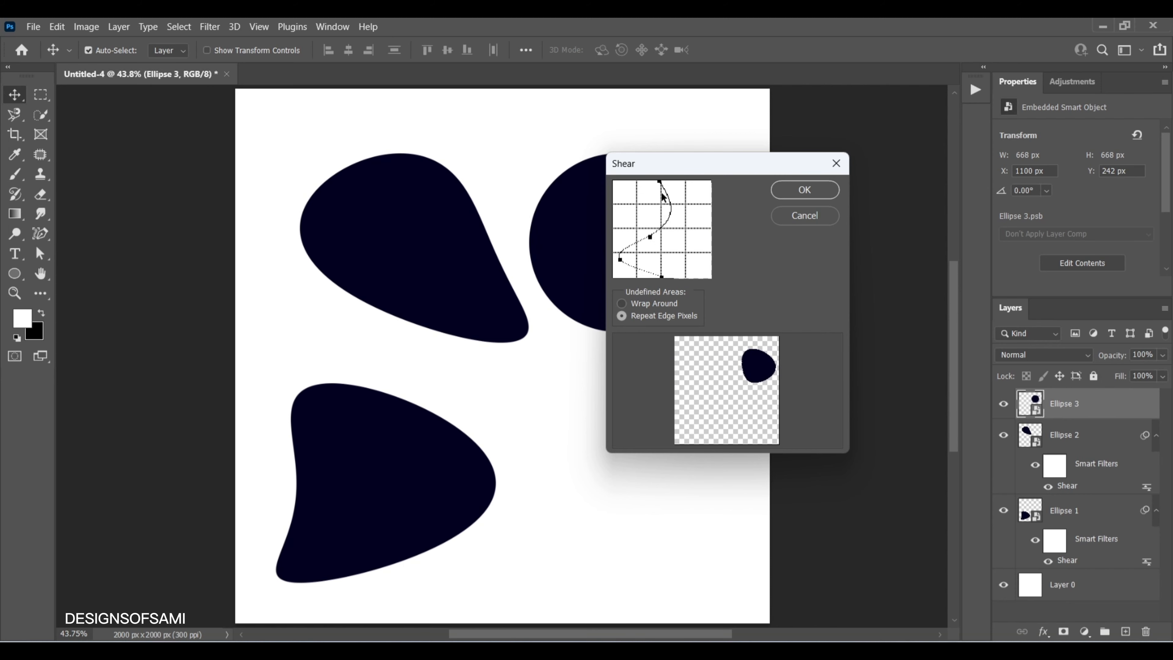
pyautogui.moveTo(668, 194); pyautogui.dragTo(639, 259)
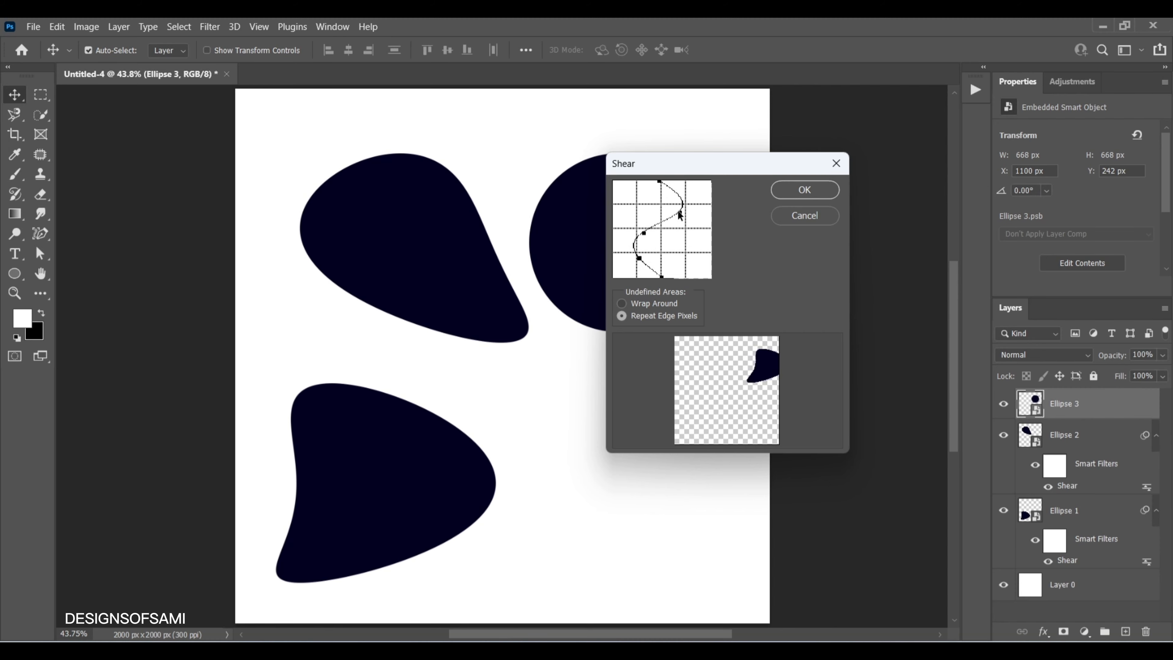
pyautogui.moveTo(679, 214); pyautogui.dragTo(667, 216)
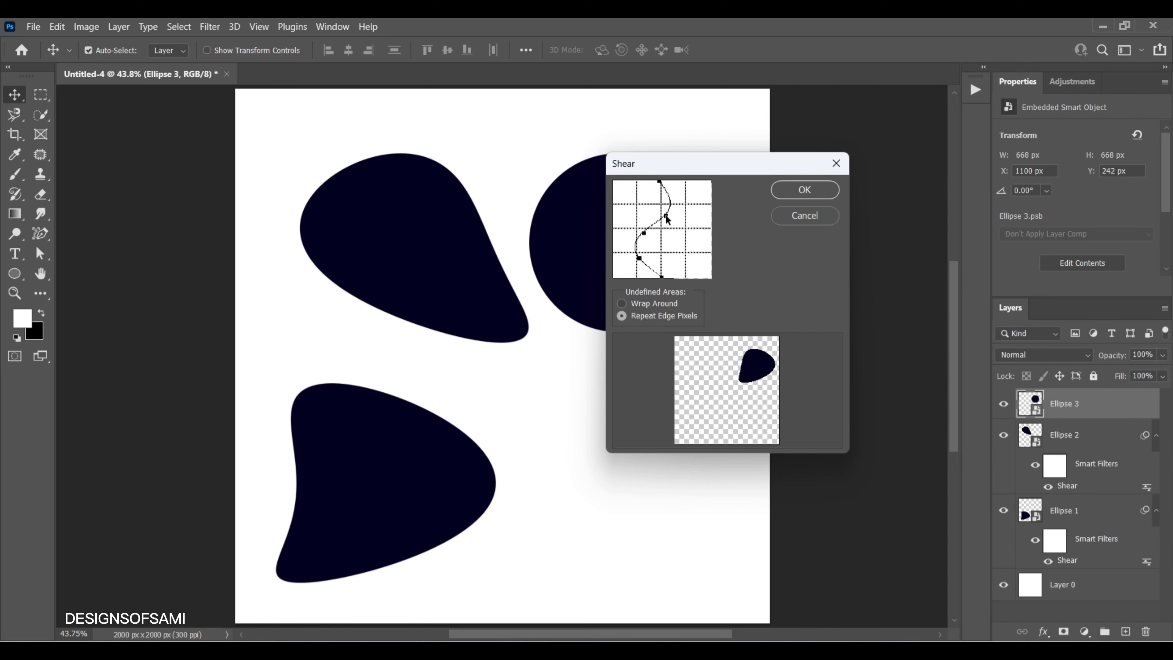
pyautogui.click(784, 193)
pyautogui.moveTo(675, 248); pyautogui.dragTo(640, 291)
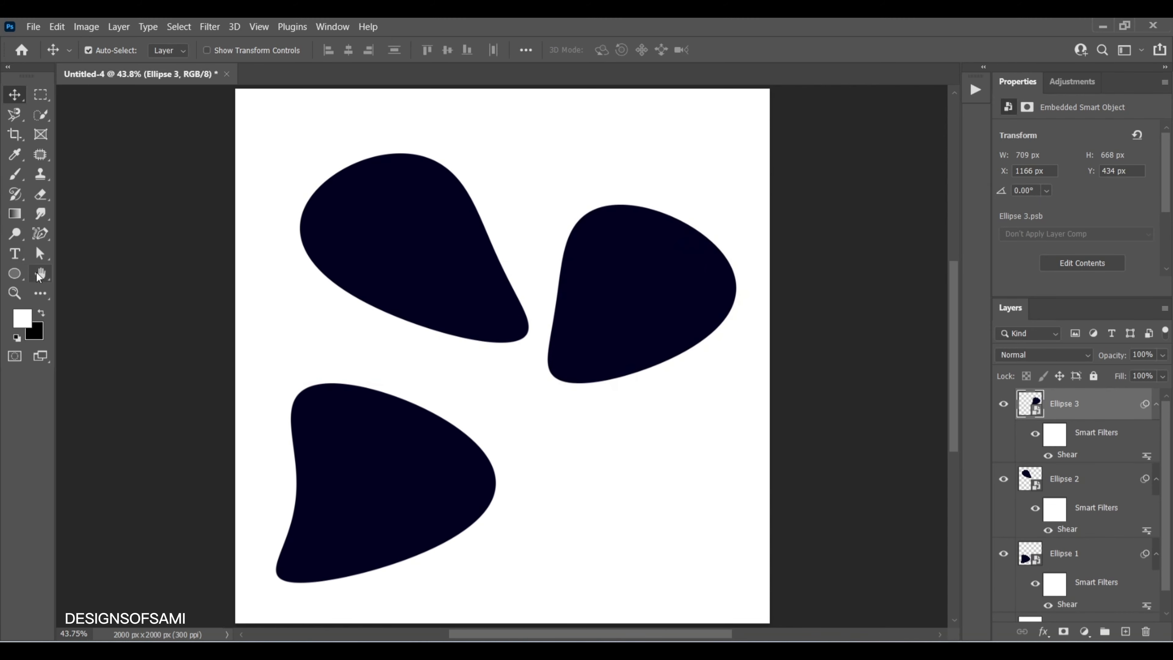
# Draw a fourth circle about 618 px wide at the canvas's lower right and convert it to a smart object.
pyautogui.click(14, 273)
pyautogui.scroll(-1, 695, 328)
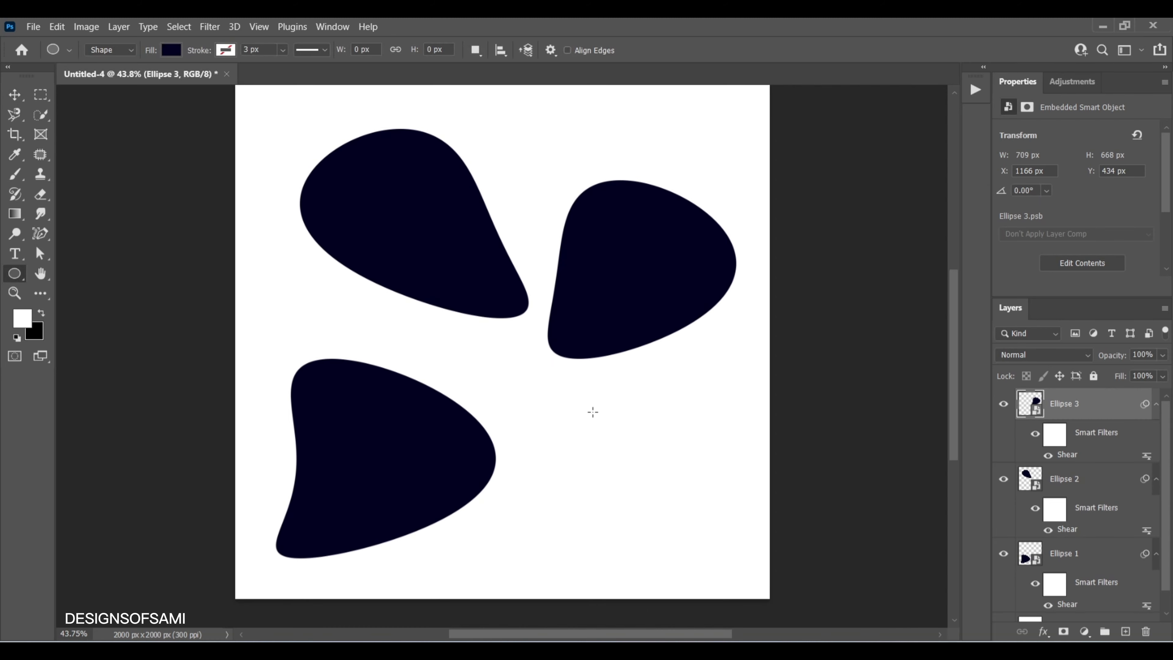
pyautogui.moveTo(593, 412); pyautogui.dragTo(675, 502)
pyautogui.click(16, 95)
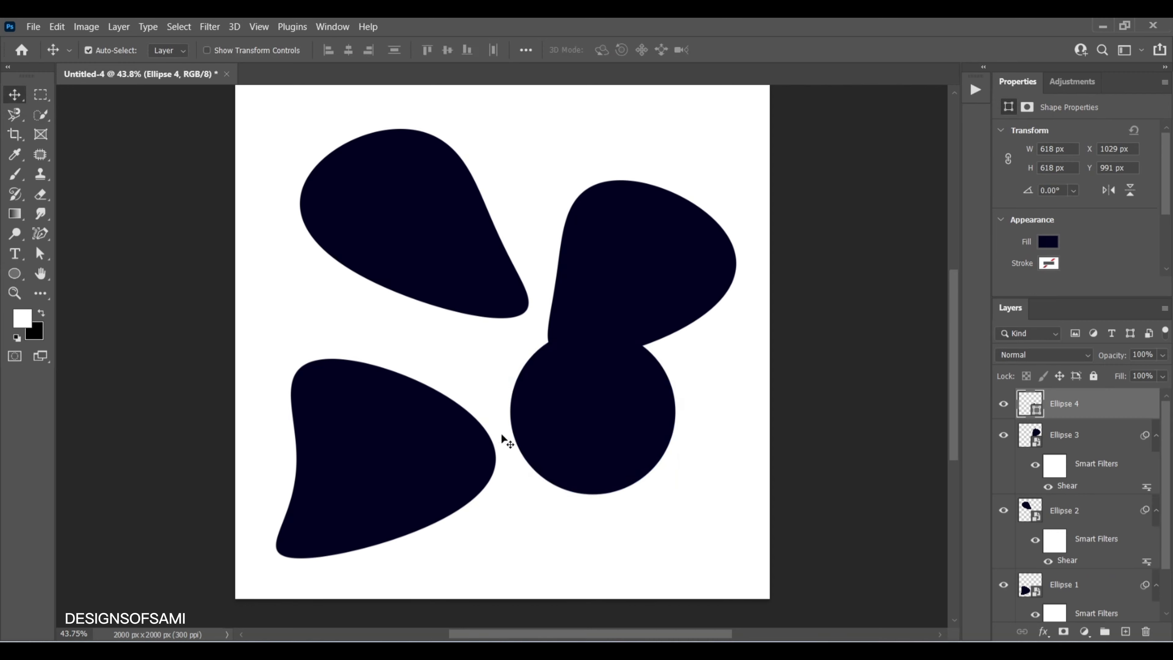
pyautogui.moveTo(603, 428); pyautogui.dragTo(653, 465)
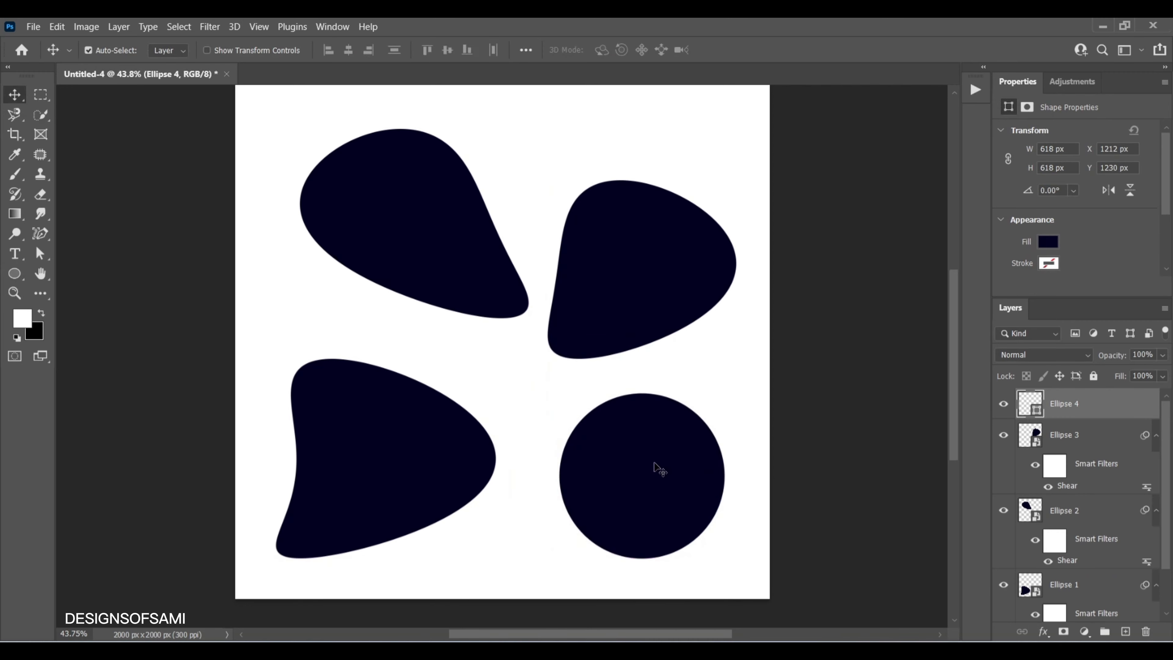
pyautogui.rightClick(1132, 401)
pyautogui.click(1003, 235)
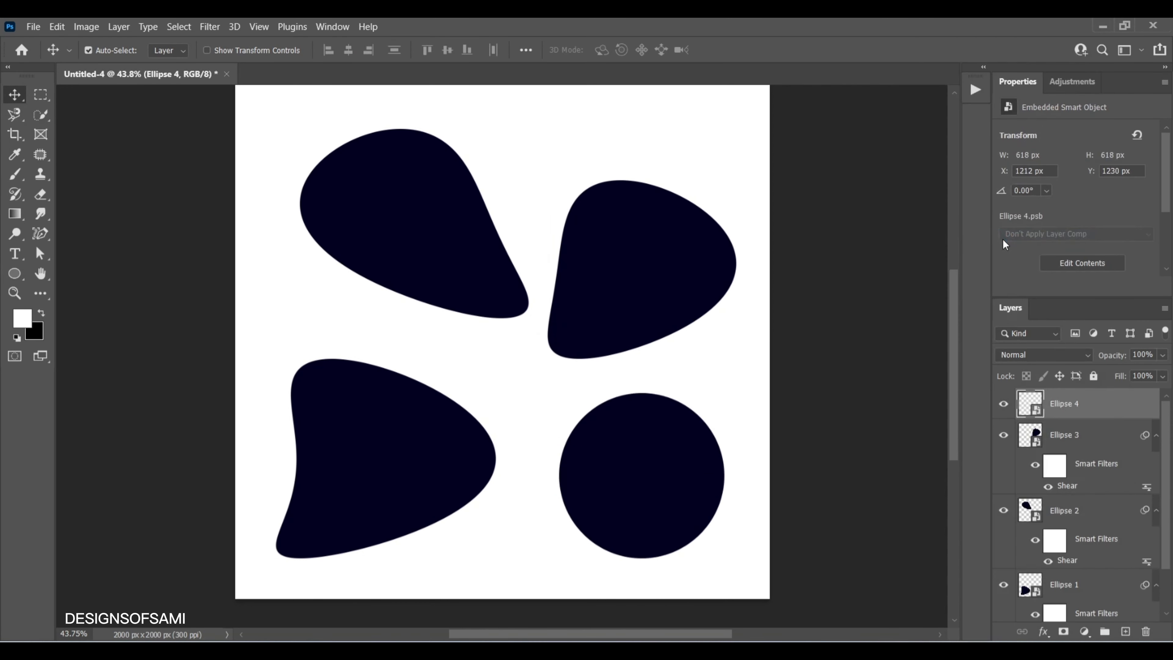
# Shear the fourth circle with the existing three-point S-curve and move the shape back to the canvas's lower right.
pyautogui.click(209, 26)
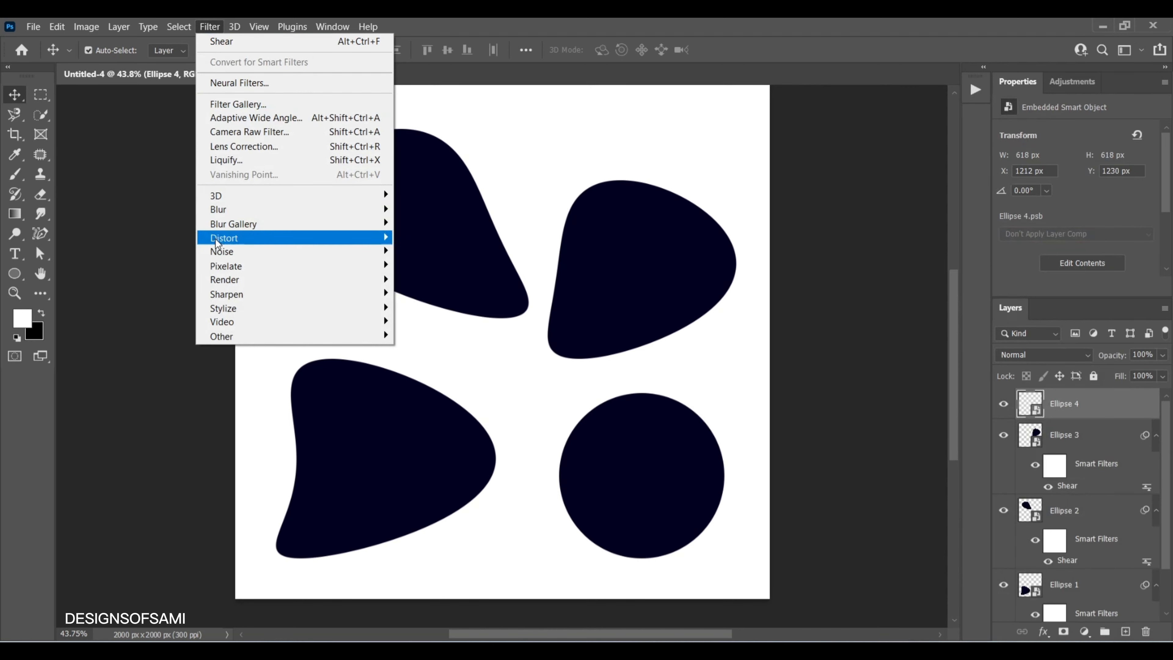
pyautogui.moveTo(292, 238)
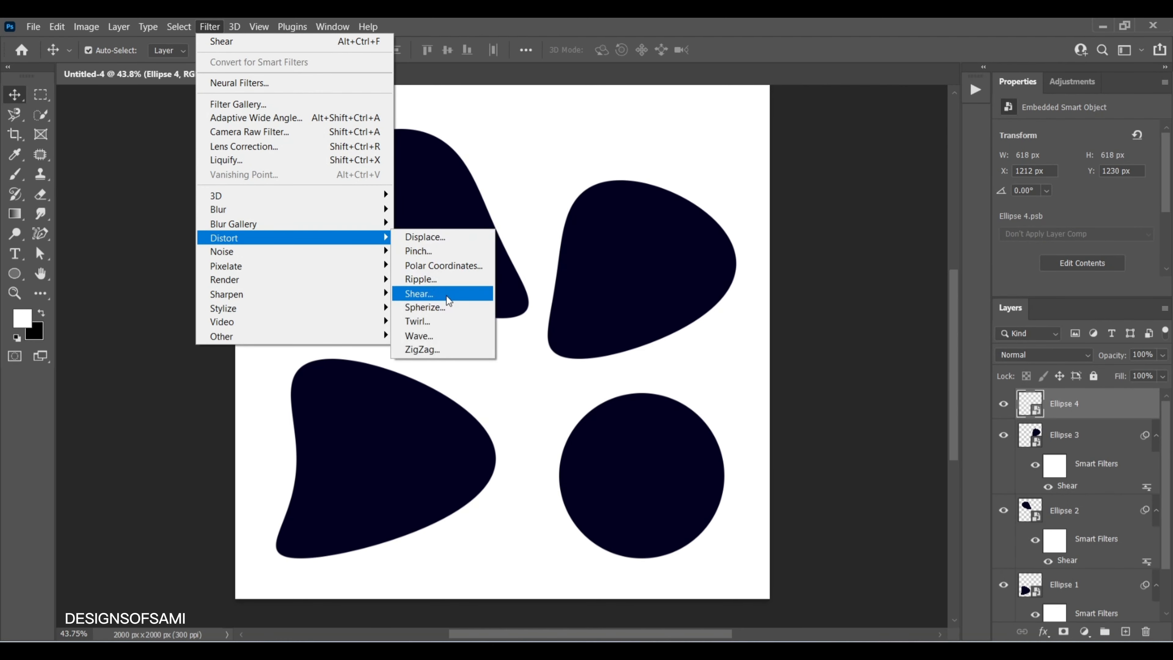
pyautogui.click(446, 295)
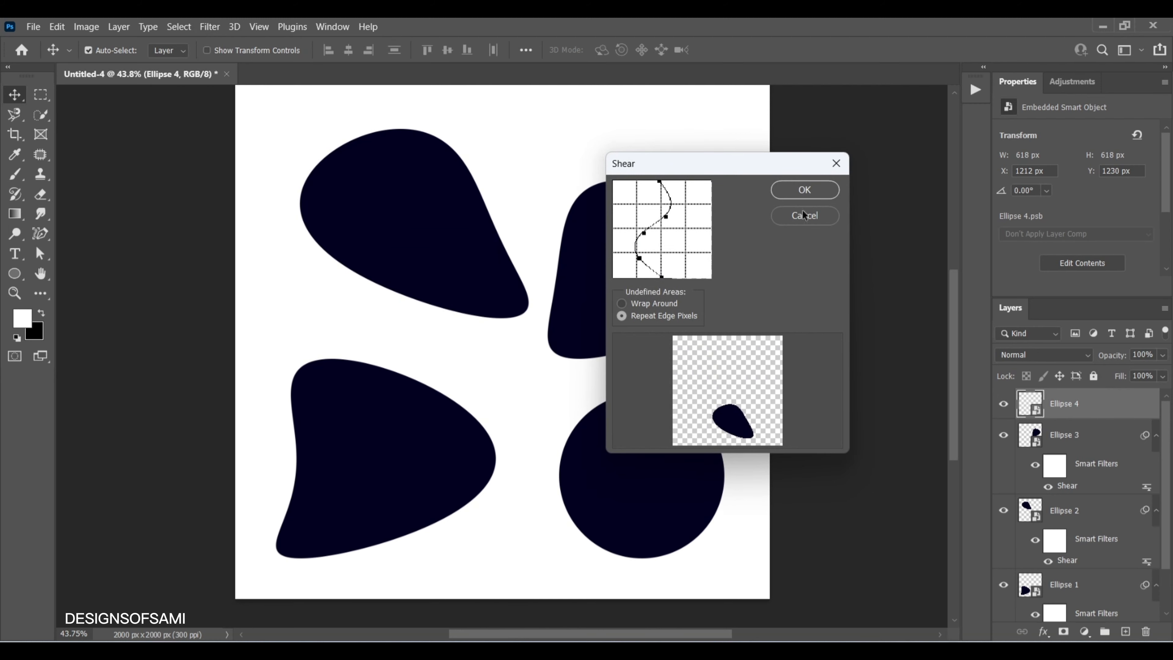
pyautogui.click(805, 190)
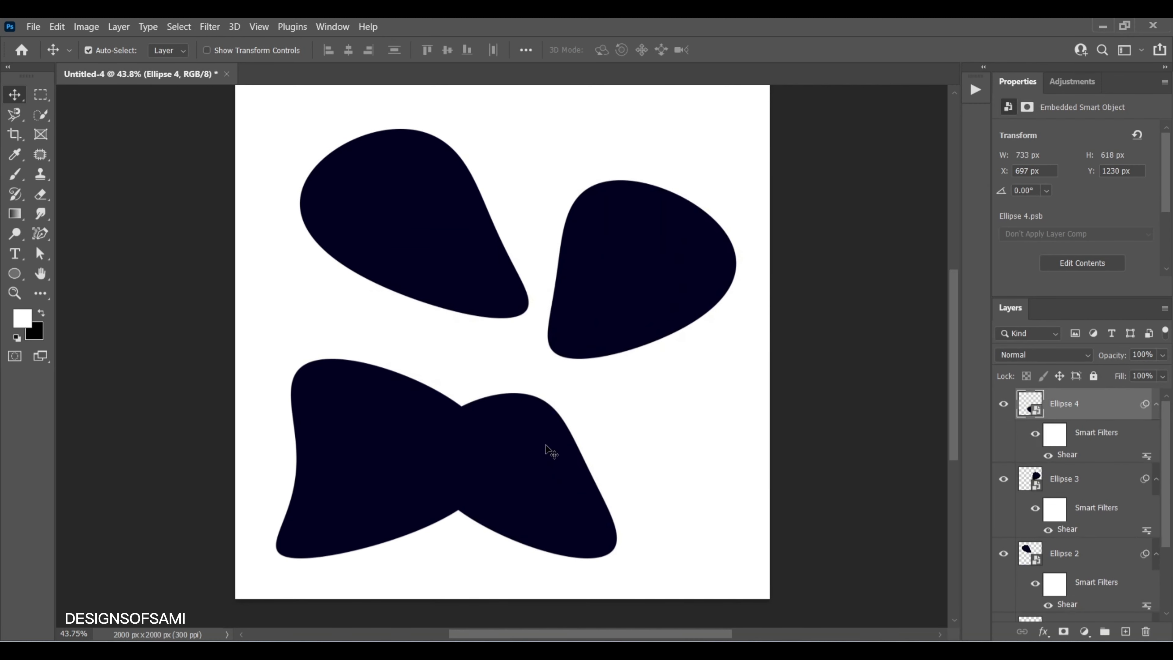
pyautogui.moveTo(547, 450); pyautogui.dragTo(663, 446)
# Reposition the four sheared shapes so they are spread out around the canvas without overlapping.
pyautogui.moveTo(433, 436)
pyautogui.mouseDown()
pyautogui.moveTo(438, 446)
pyautogui.moveTo(420, 445)
pyautogui.mouseUp()
pyautogui.moveTo(616, 485); pyautogui.dragTo(605, 474)
pyautogui.moveTo(644, 305); pyautogui.dragTo(638, 287)
pyautogui.moveTo(474, 268); pyautogui.dragTo(424, 270)
pyautogui.moveTo(638, 279)
pyautogui.mouseDown()
pyautogui.moveTo(646, 268)
pyautogui.moveTo(649, 290)
pyautogui.mouseUp()
# Slightly enlarge the upper-right shape proportionally with Free Transform.
pyautogui.hotkey('ctrl', 't')
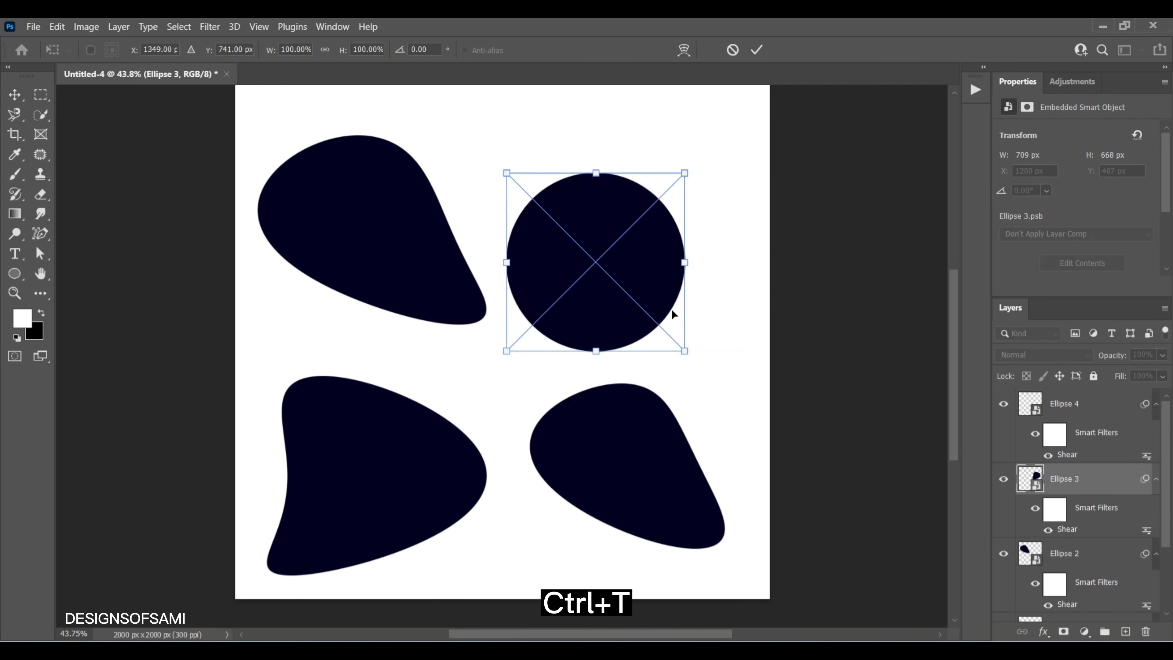
pyautogui.moveTo(683, 352); pyautogui.dragTo(688, 358)
pyautogui.press('Return')
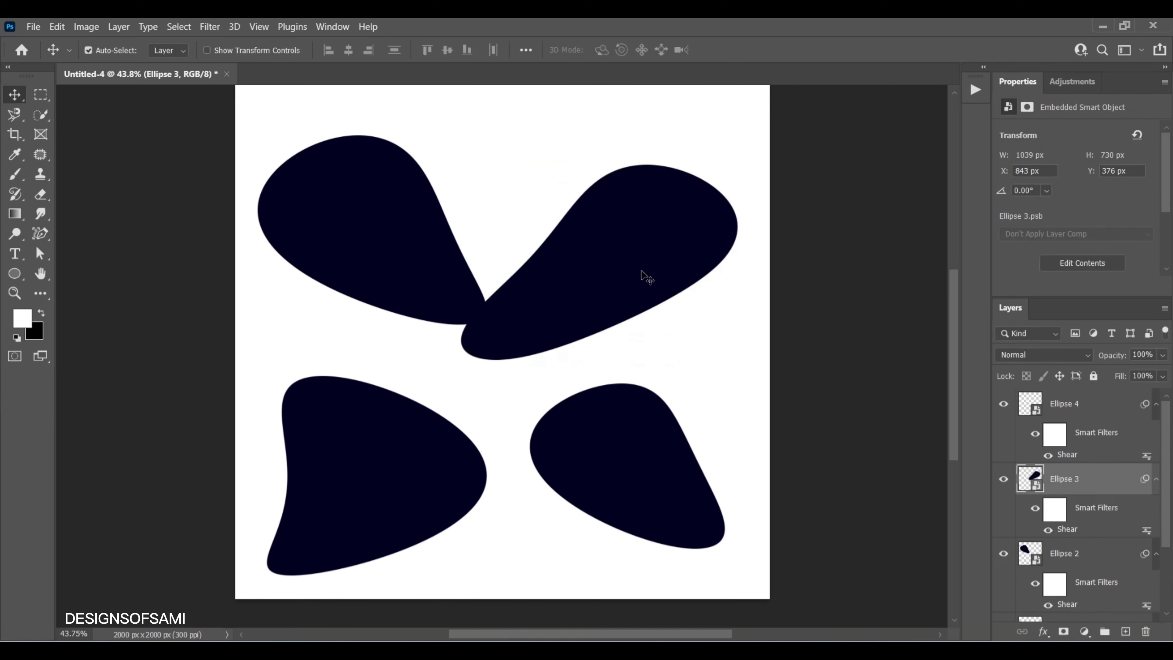
# Move the enlarged shape down and right, clear of its neighbours, and shift the upper-left shape slightly up.
pyautogui.moveTo(641, 272); pyautogui.dragTo(653, 305)
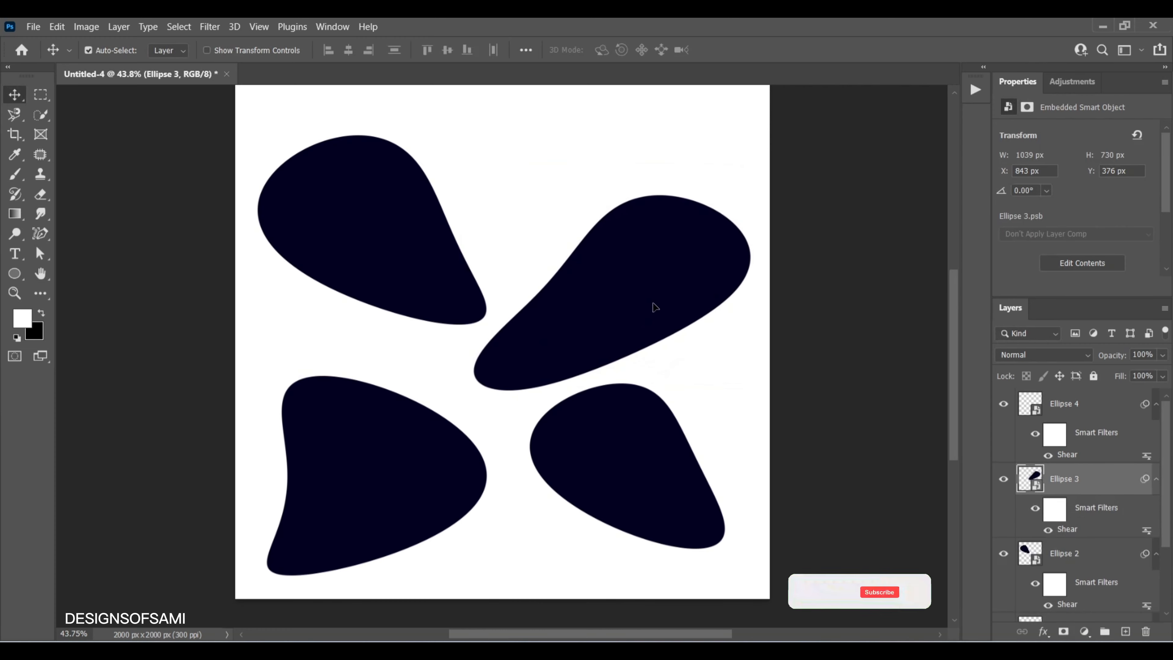
pyautogui.moveTo(418, 241); pyautogui.dragTo(423, 227)
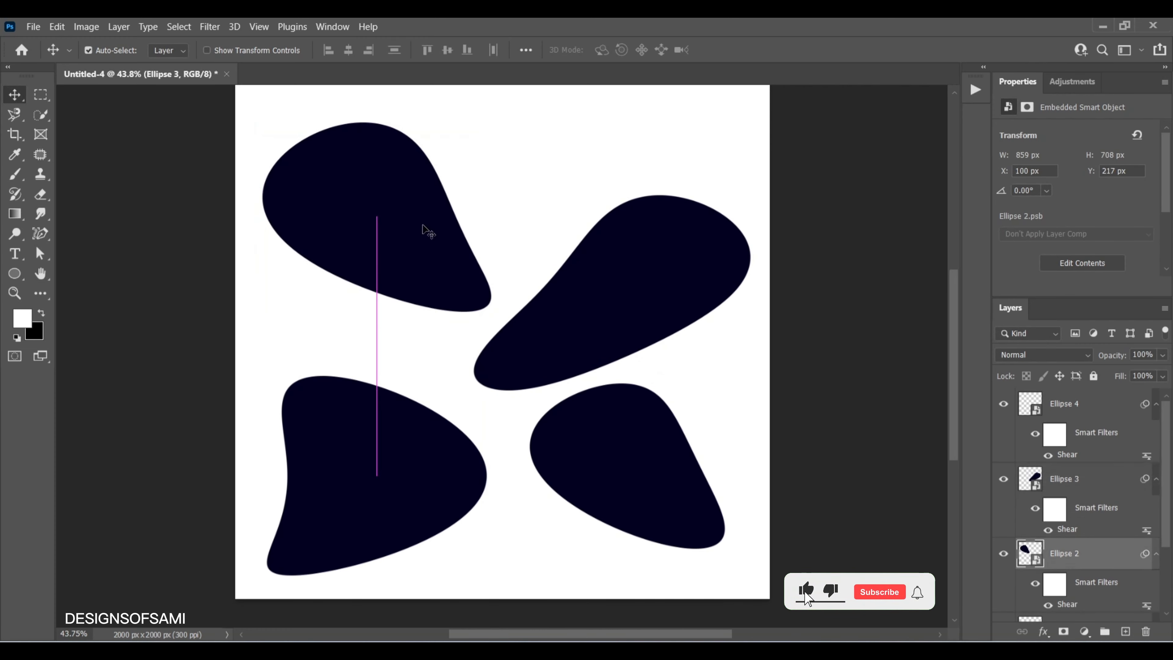
# Fine-tune the positions of the four shapes, nudging them mainly upward to even out the spacing on the canvas.
pyautogui.moveTo(383, 422); pyautogui.dragTo(388, 413)
pyautogui.moveTo(626, 452); pyautogui.dragTo(629, 459)
pyautogui.moveTo(664, 308); pyautogui.dragTo(668, 284)
pyautogui.moveTo(424, 255); pyautogui.dragTo(425, 247)
pyautogui.moveTo(398, 440); pyautogui.dragTo(390, 410)
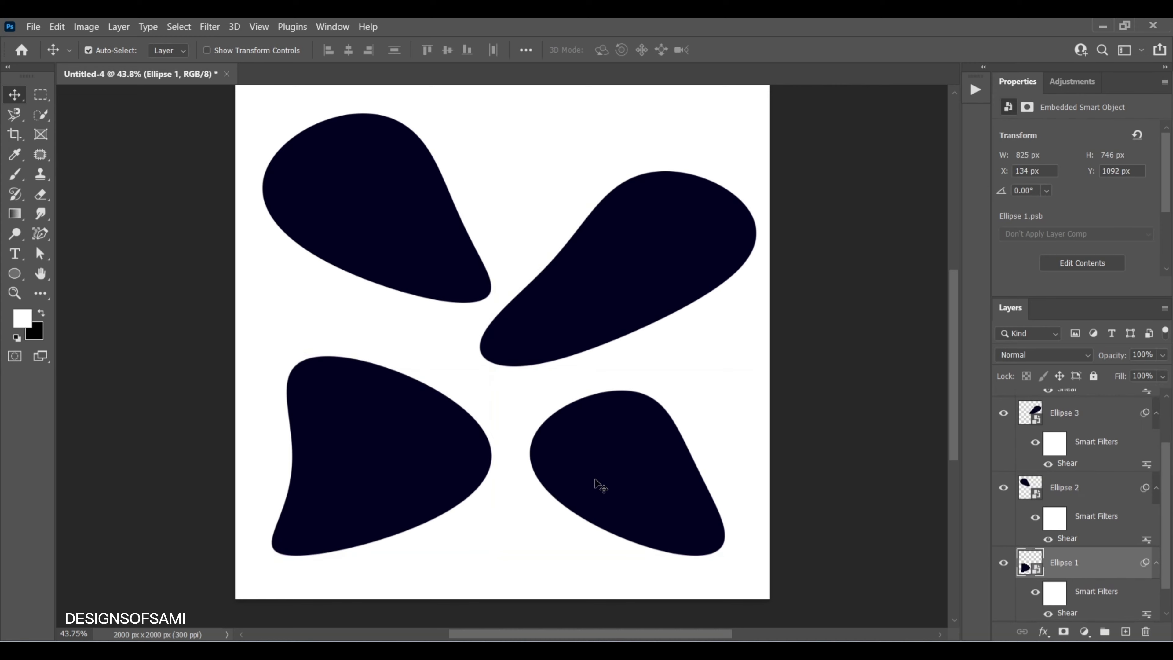
pyautogui.moveTo(600, 485)
pyautogui.mouseDown()
pyautogui.moveTo(615, 476)
pyautogui.moveTo(601, 475)
pyautogui.mouseUp()
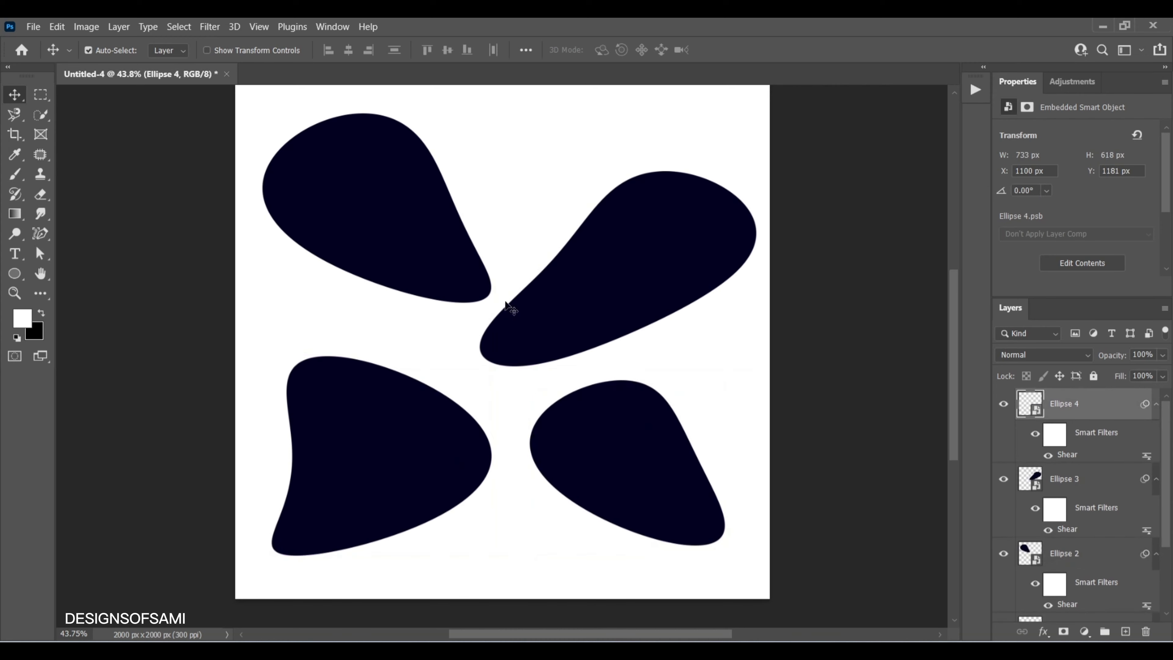
# Apply a linear Gradient Overlay to the Ellipse 1 layer, using the violet-pink to coral-pink gradient from the Pinks presets.
pyautogui.scroll(1, 491, 318)
pyautogui.scroll(-1, 491, 319)
pyautogui.scroll(1, 492, 319)
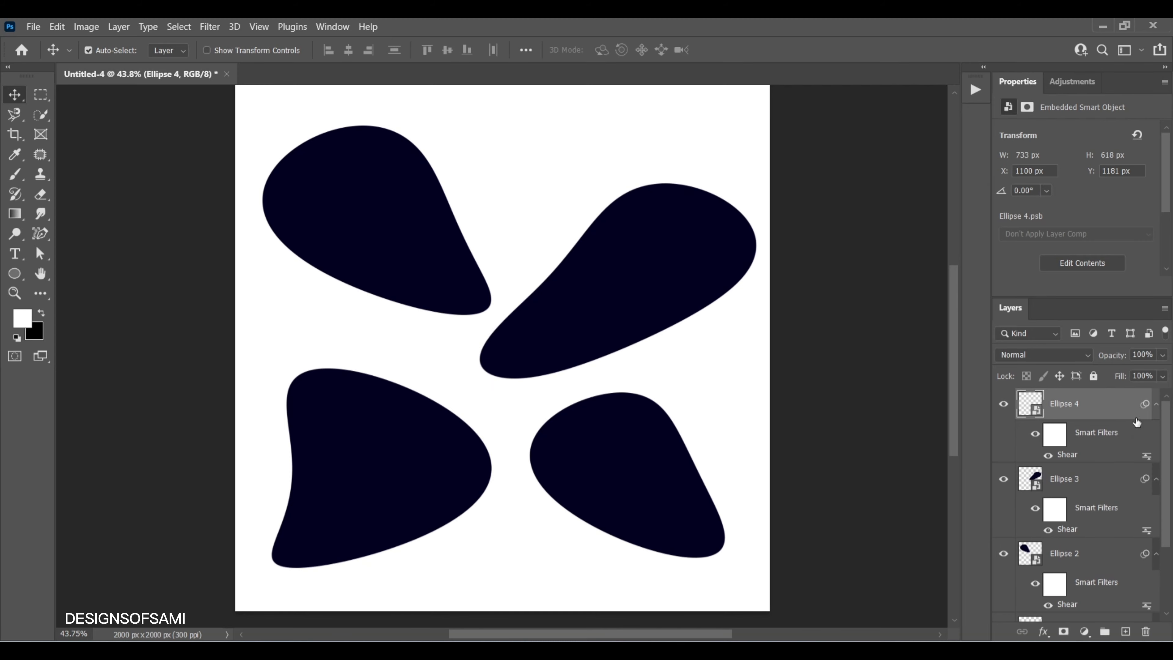
pyautogui.scroll(-3, 1097, 488)
pyautogui.click(1111, 531)
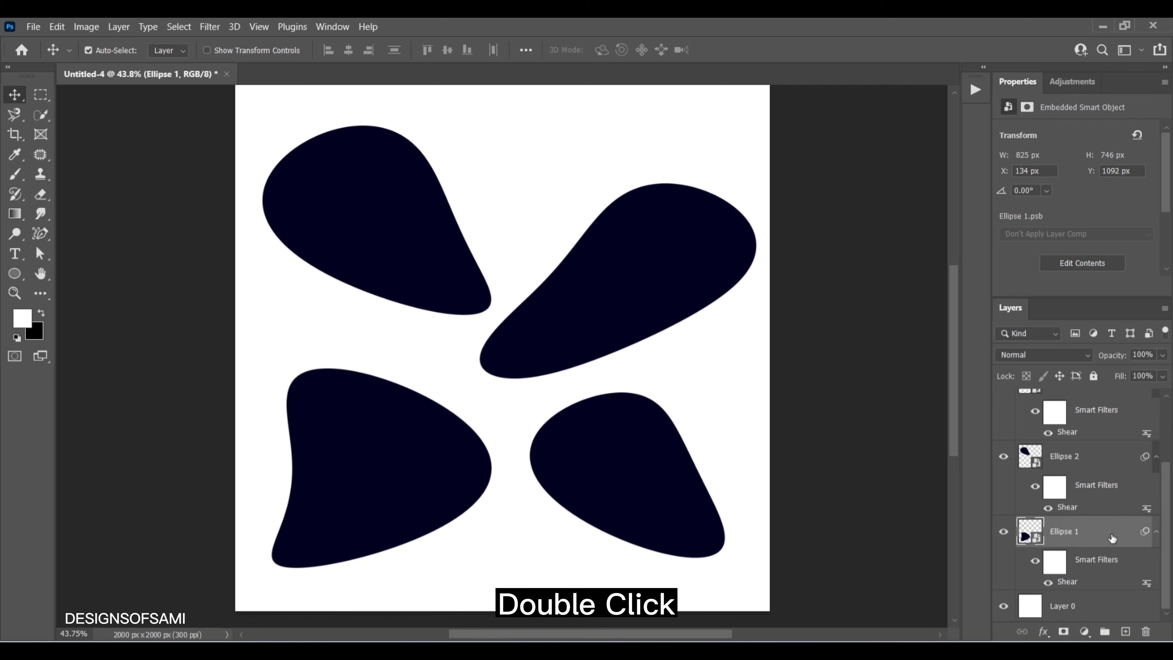
pyautogui.doubleClick(1112, 538)
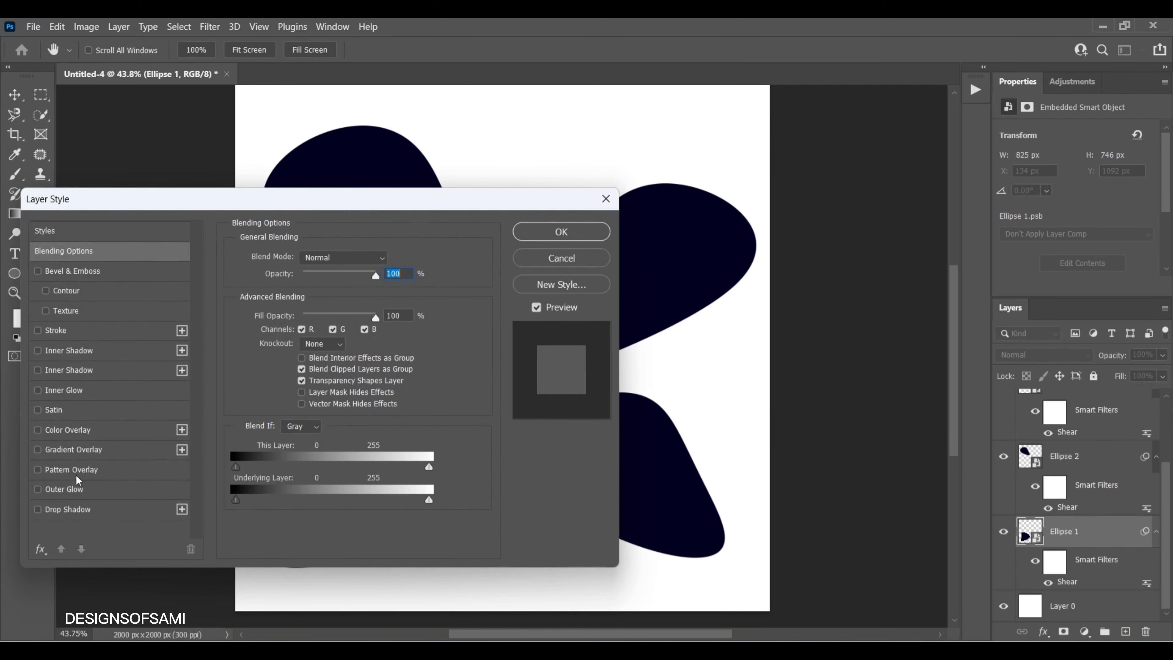
pyautogui.click(100, 452)
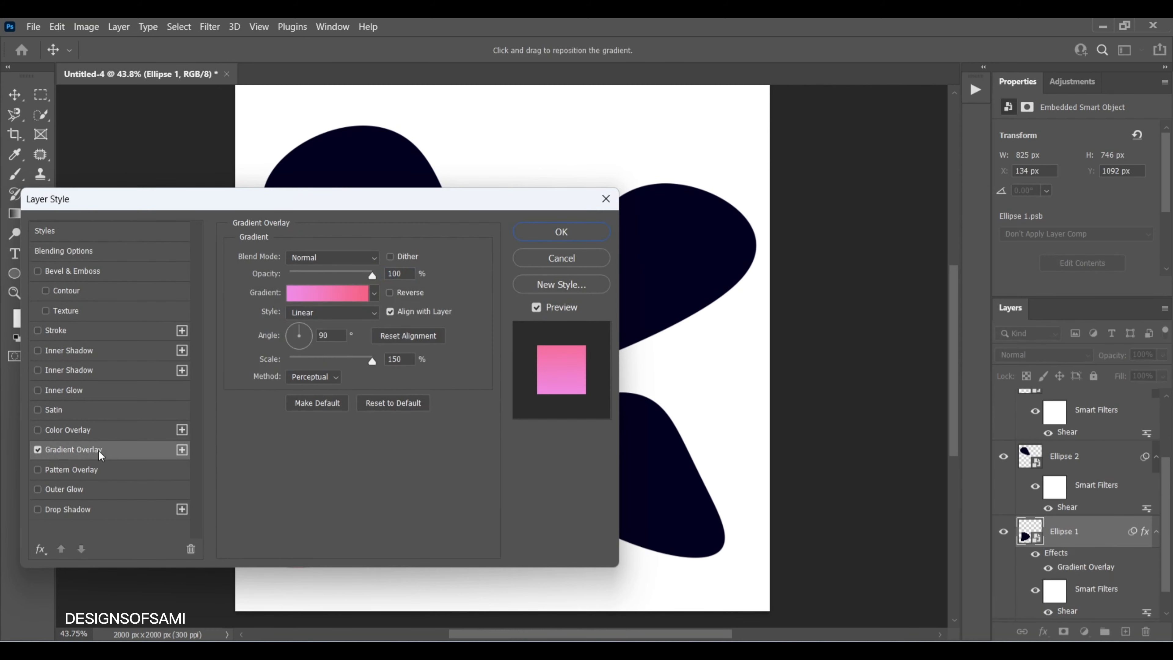
pyautogui.click(375, 294)
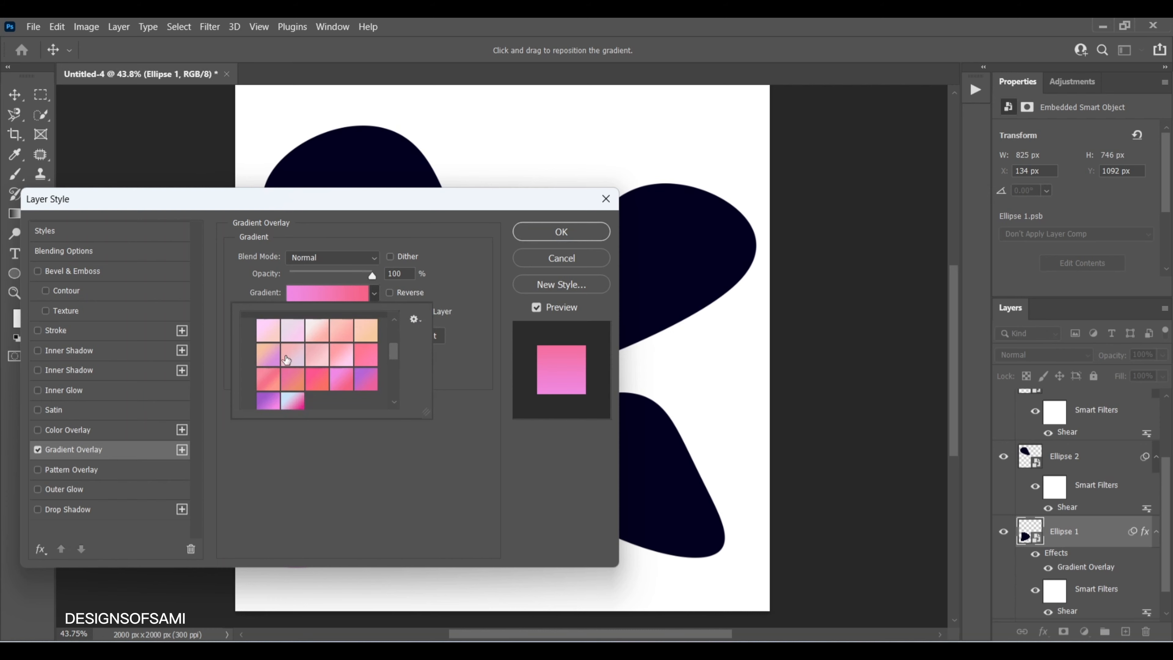
pyautogui.scroll(2, 286, 360)
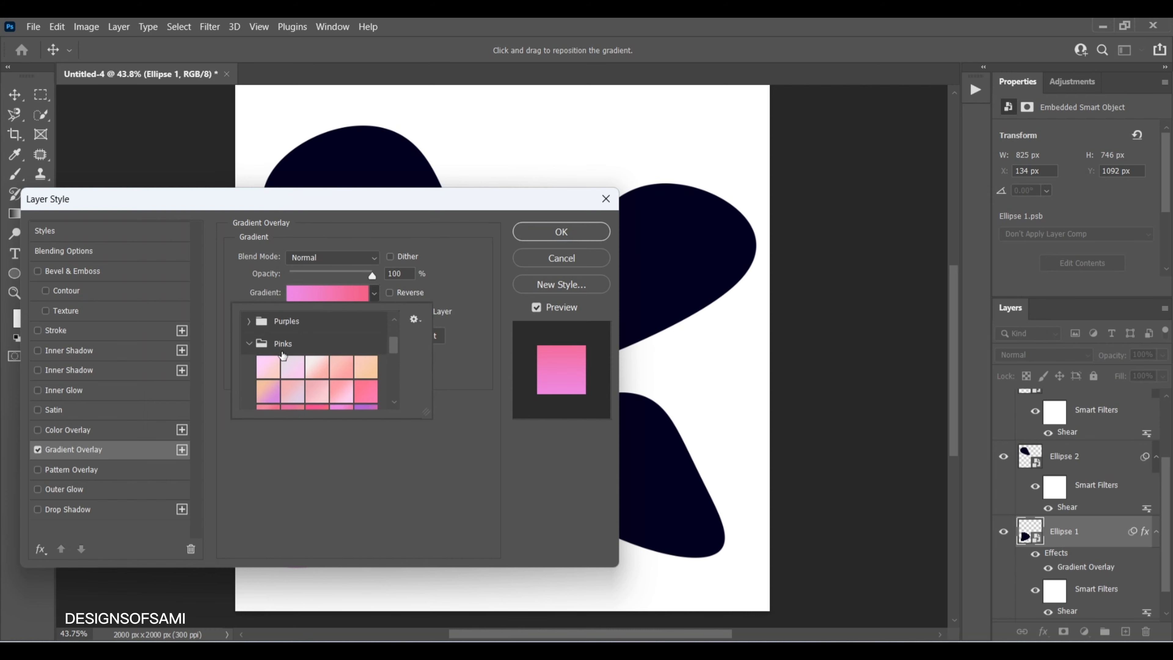
pyautogui.click(248, 343)
pyautogui.click(248, 344)
pyautogui.scroll(-1, 398, 380)
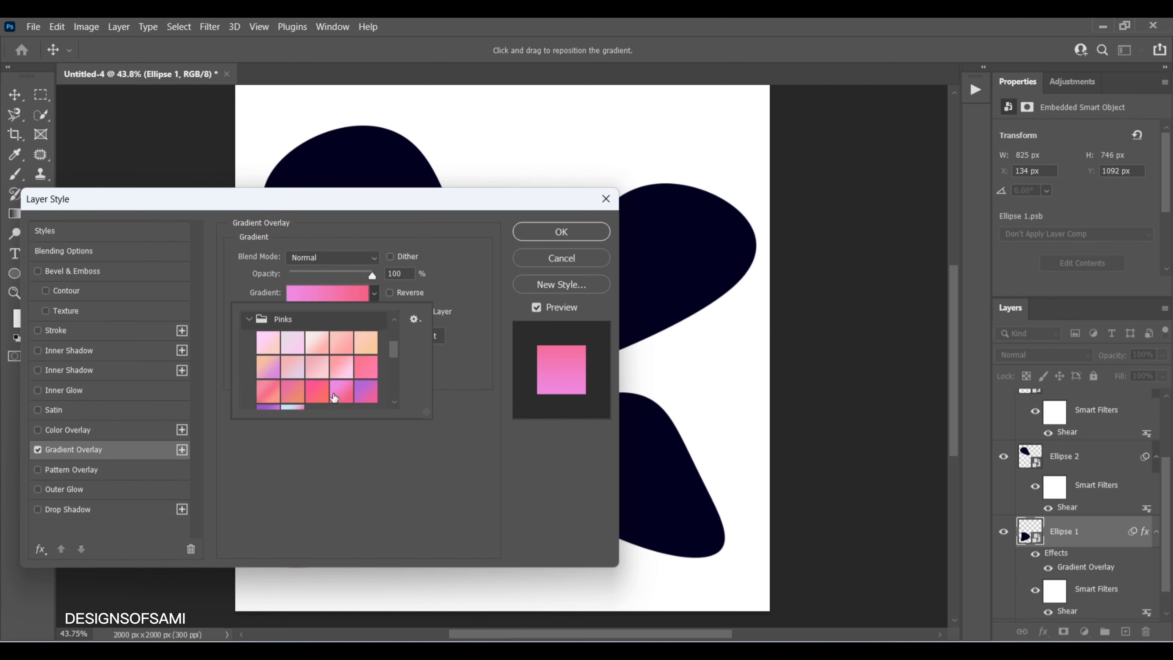
pyautogui.click(460, 272)
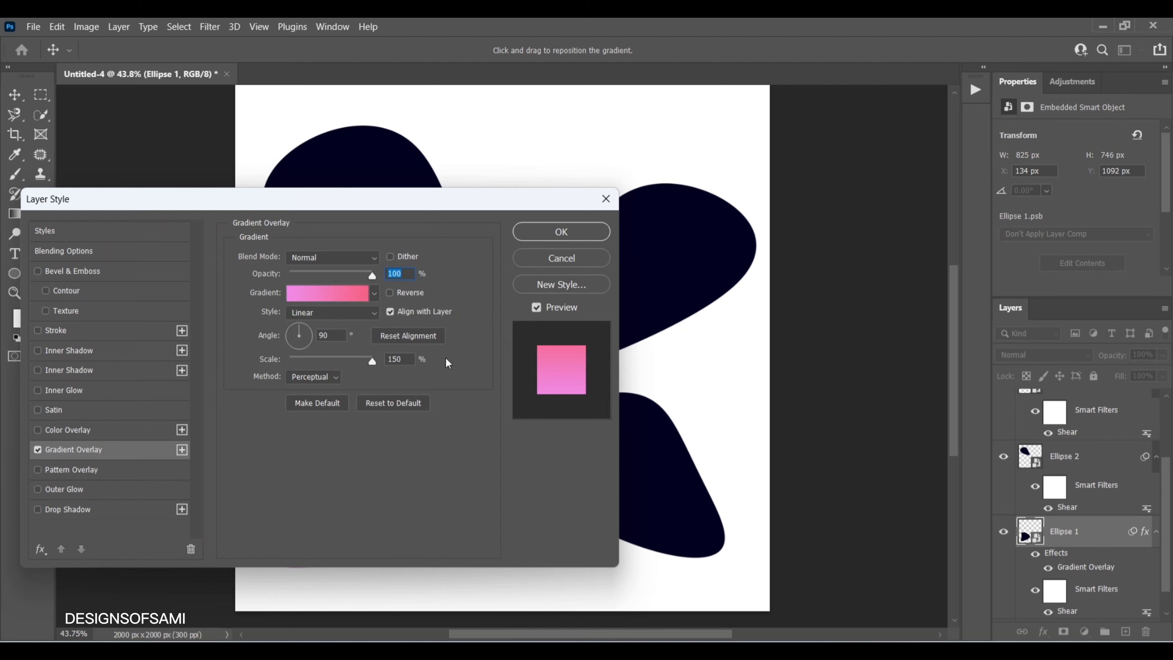
pyautogui.click(534, 240)
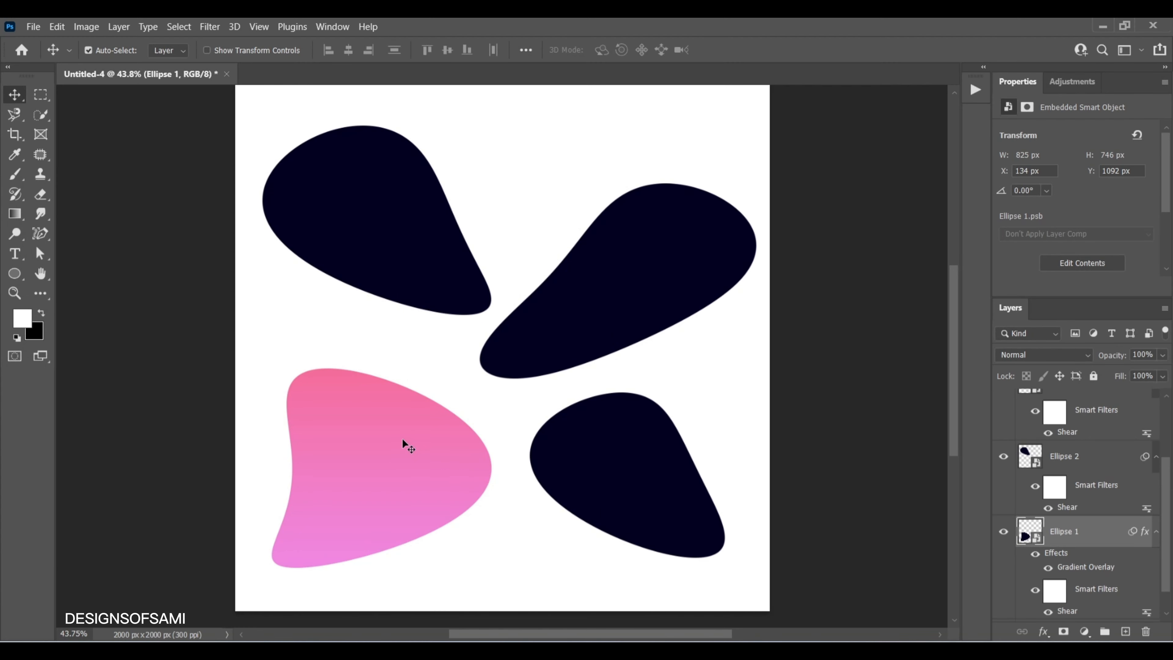
# Apply a Gradient Overlay to the Ellipse 2 layer with the yellow-to-red-orange preset from the Oranges group.
pyautogui.click(1106, 460)
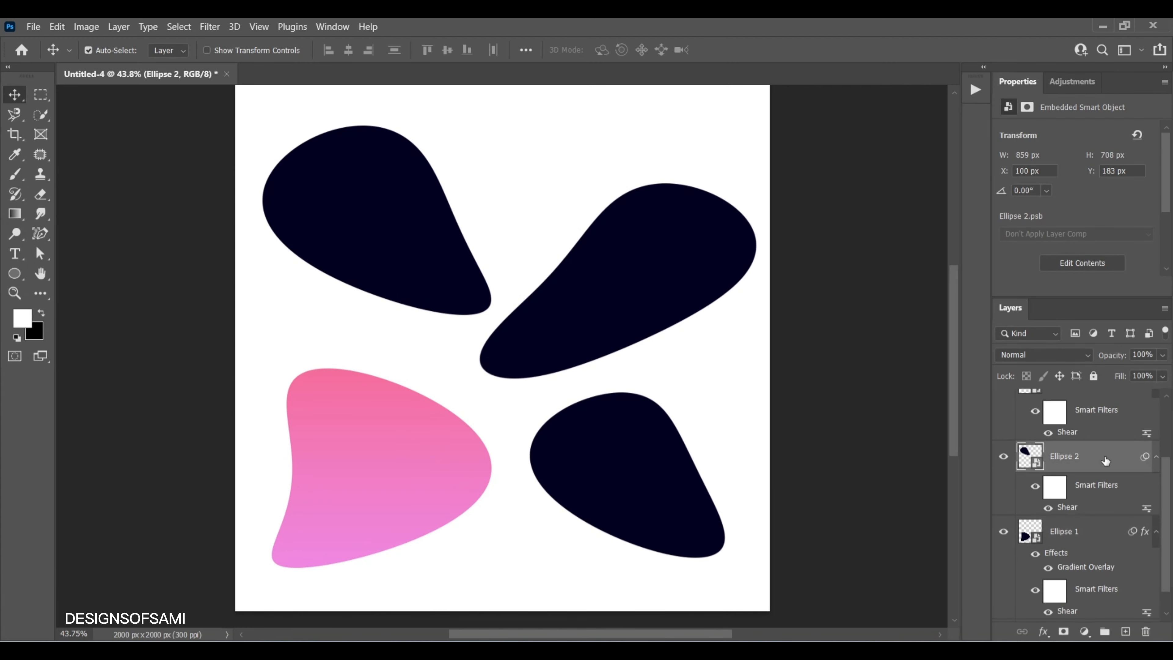
pyautogui.doubleClick(1106, 461)
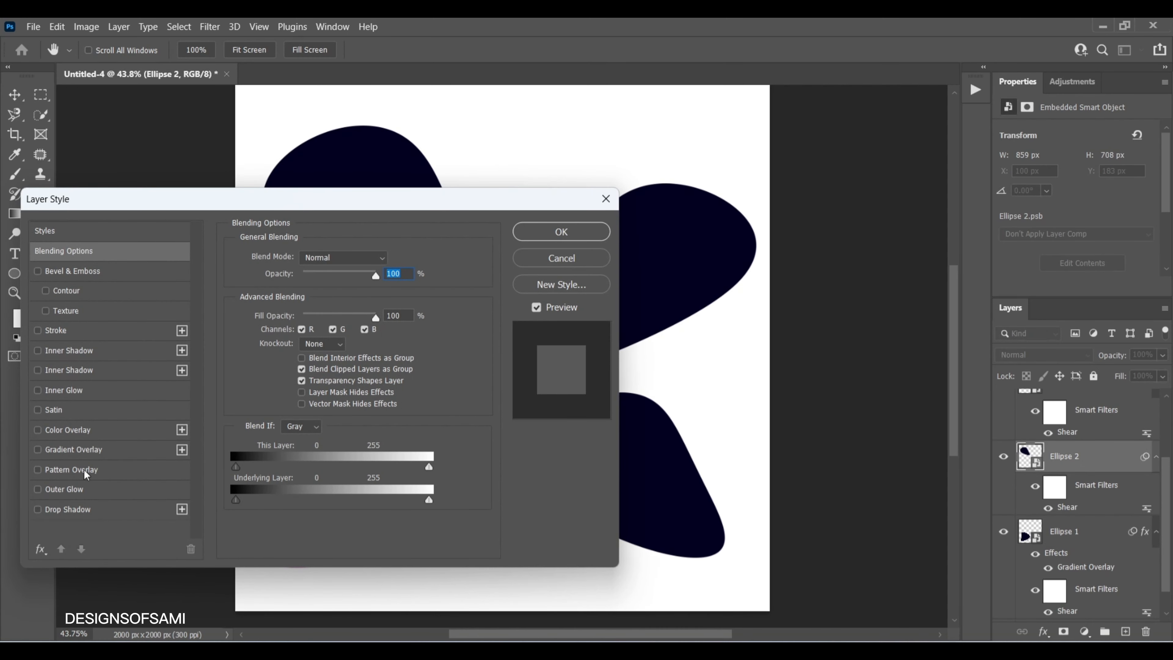
pyautogui.click(77, 455)
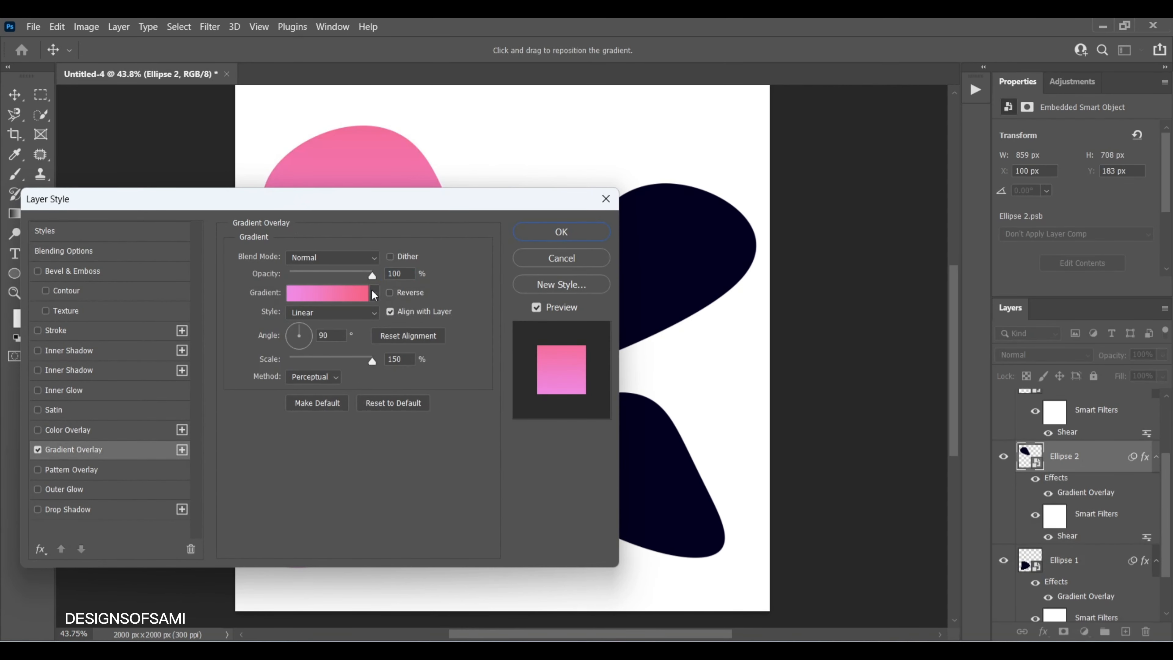
pyautogui.click(377, 290)
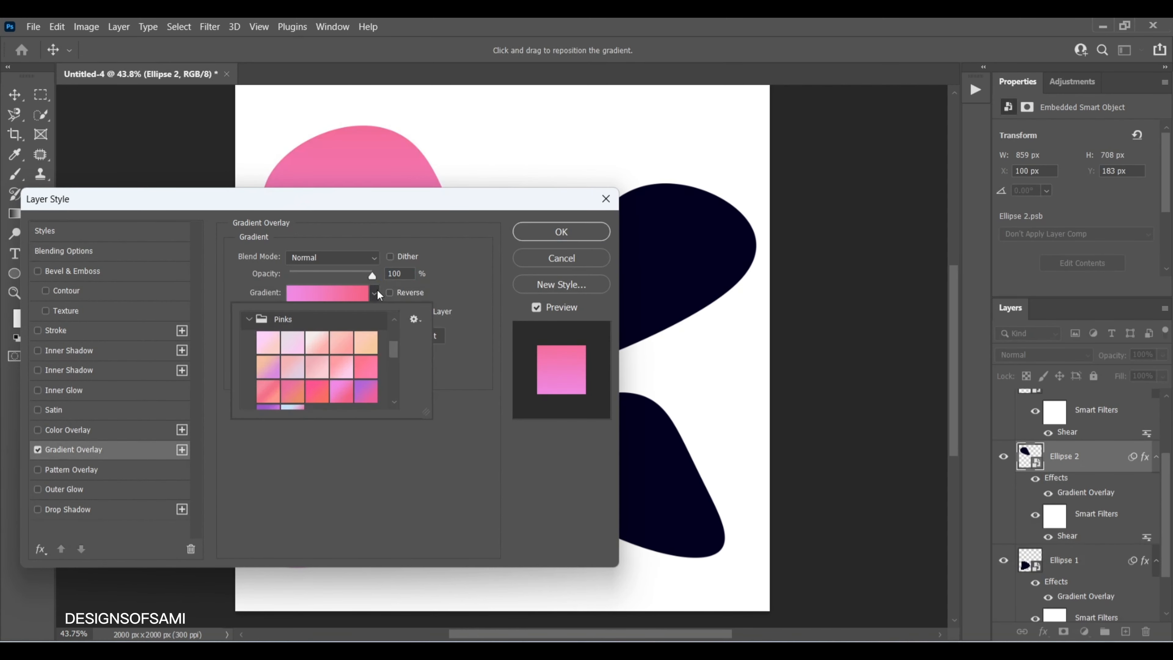
pyautogui.click(249, 320)
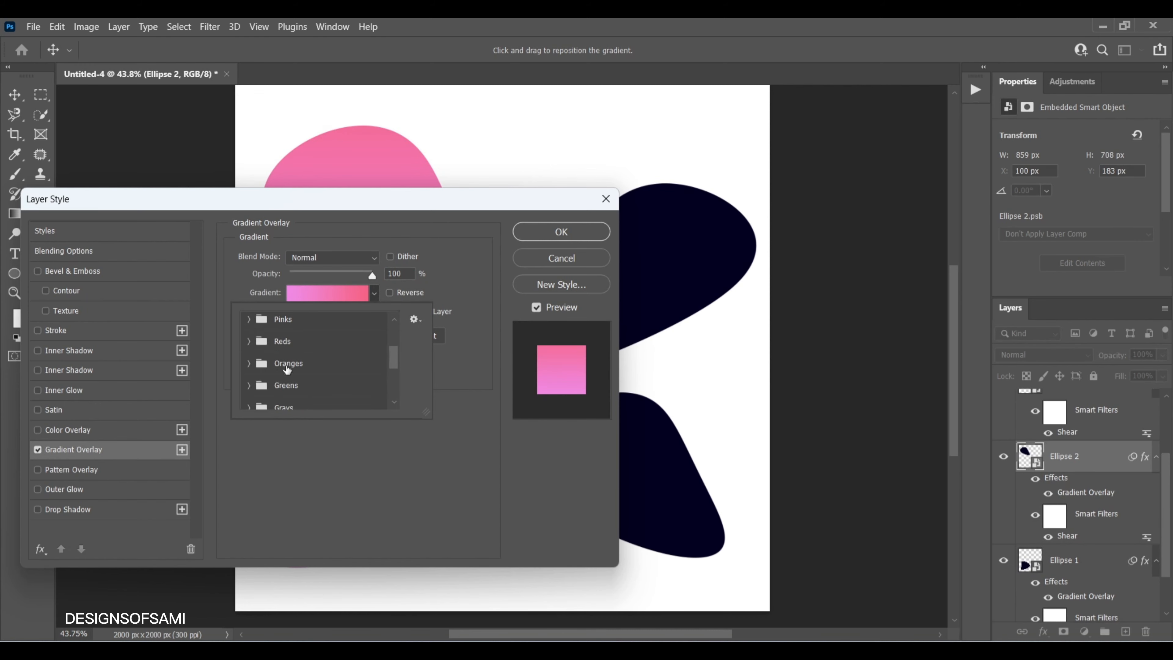
pyautogui.click(249, 363)
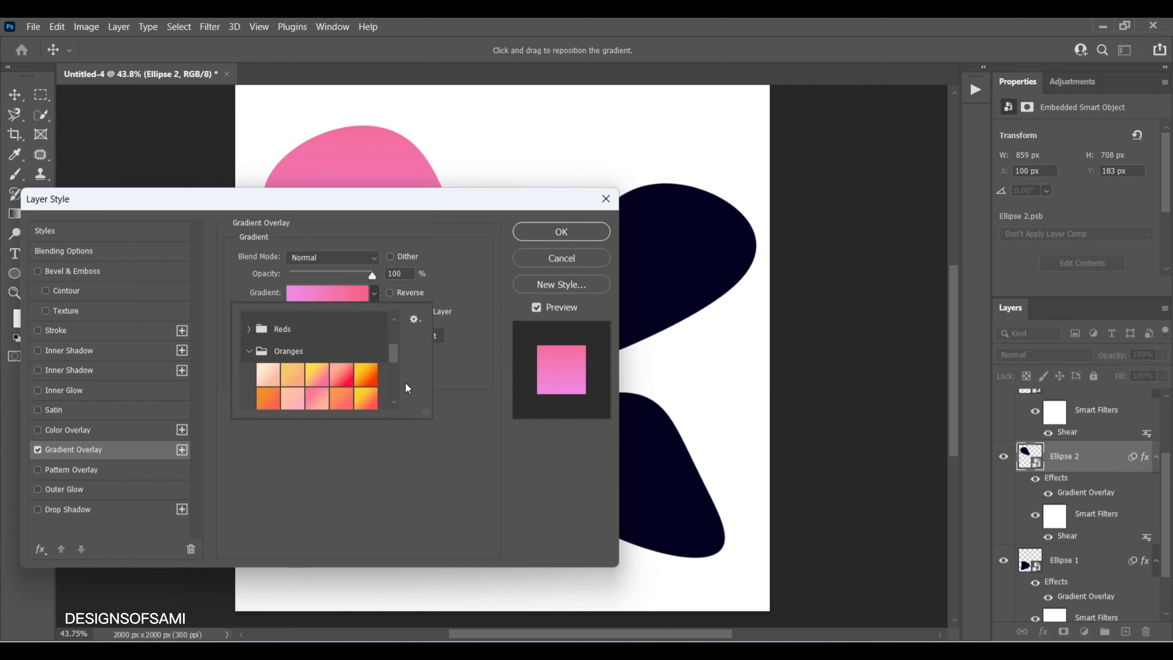
pyautogui.click(370, 381)
pyautogui.click(447, 282)
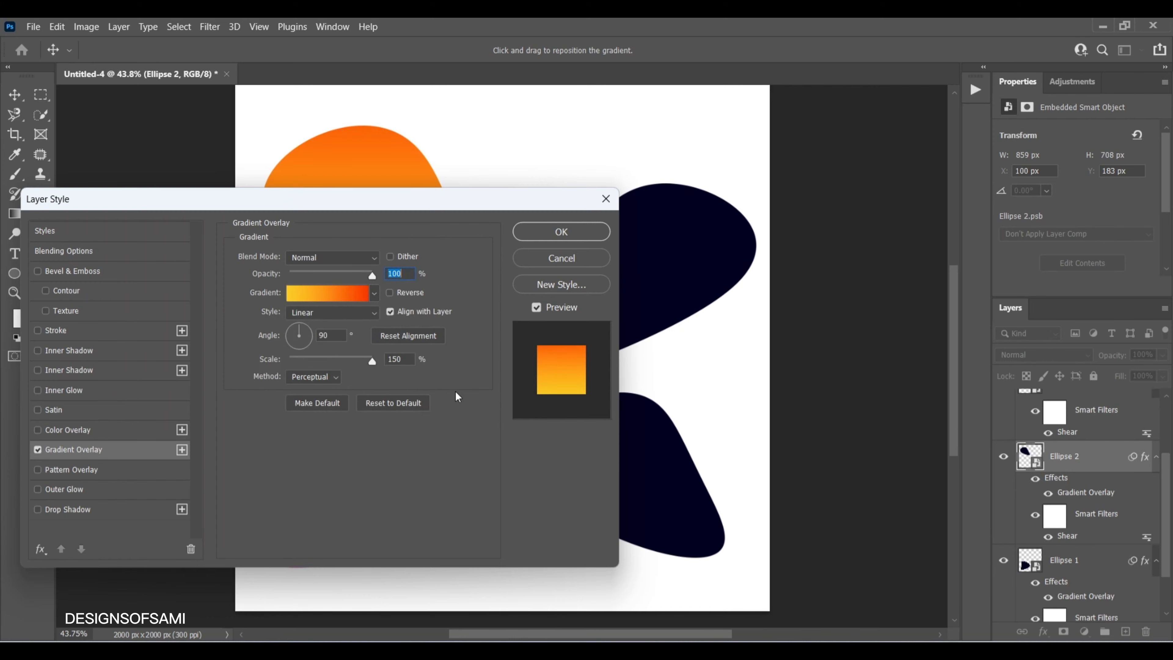
pyautogui.click(562, 234)
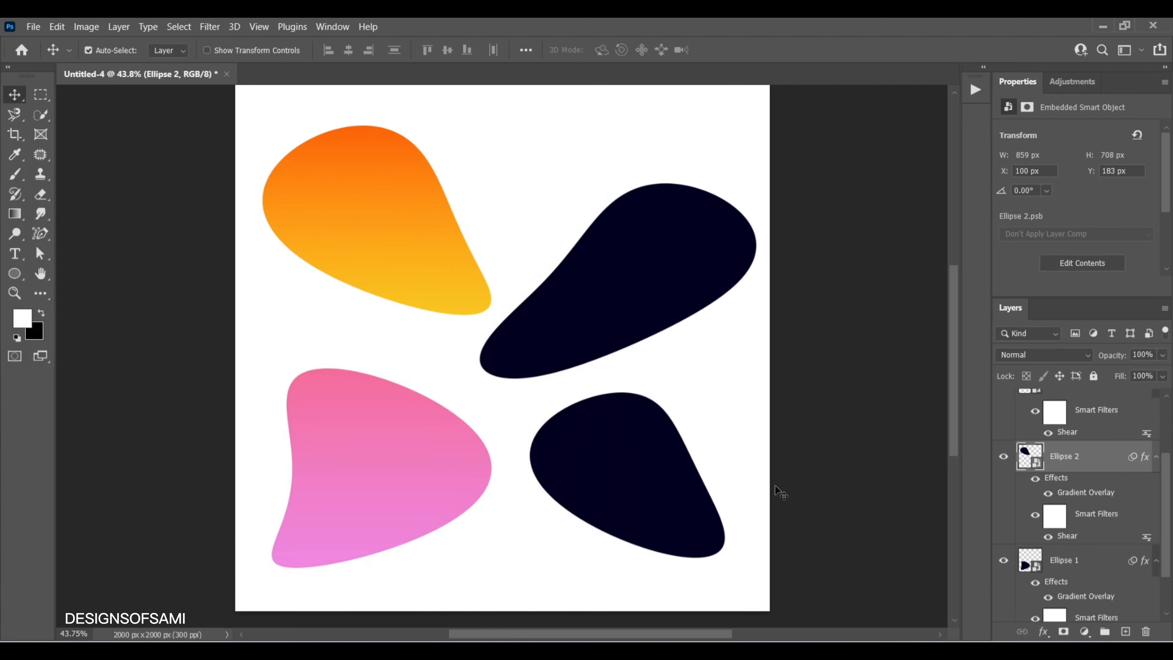
# Apply a Gradient Overlay to the Ellipse 3 layer with the light-to-dark blue preset from the Blues group.
pyautogui.scroll(2, 1082, 473)
pyautogui.click(1106, 484)
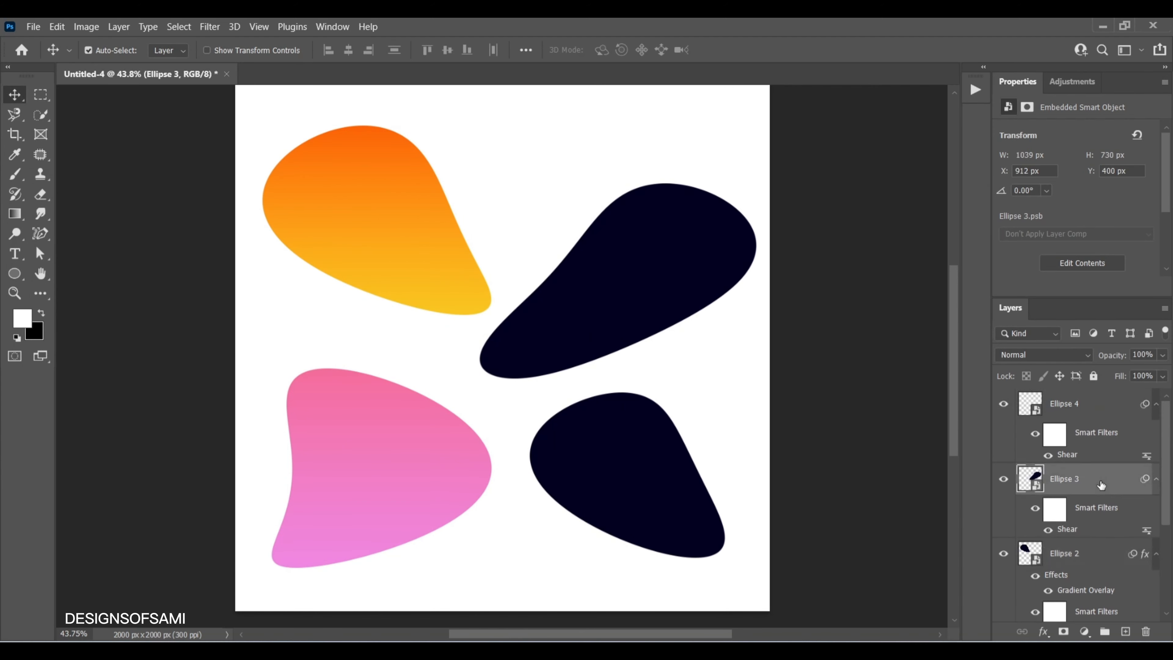
pyautogui.doubleClick(1070, 480)
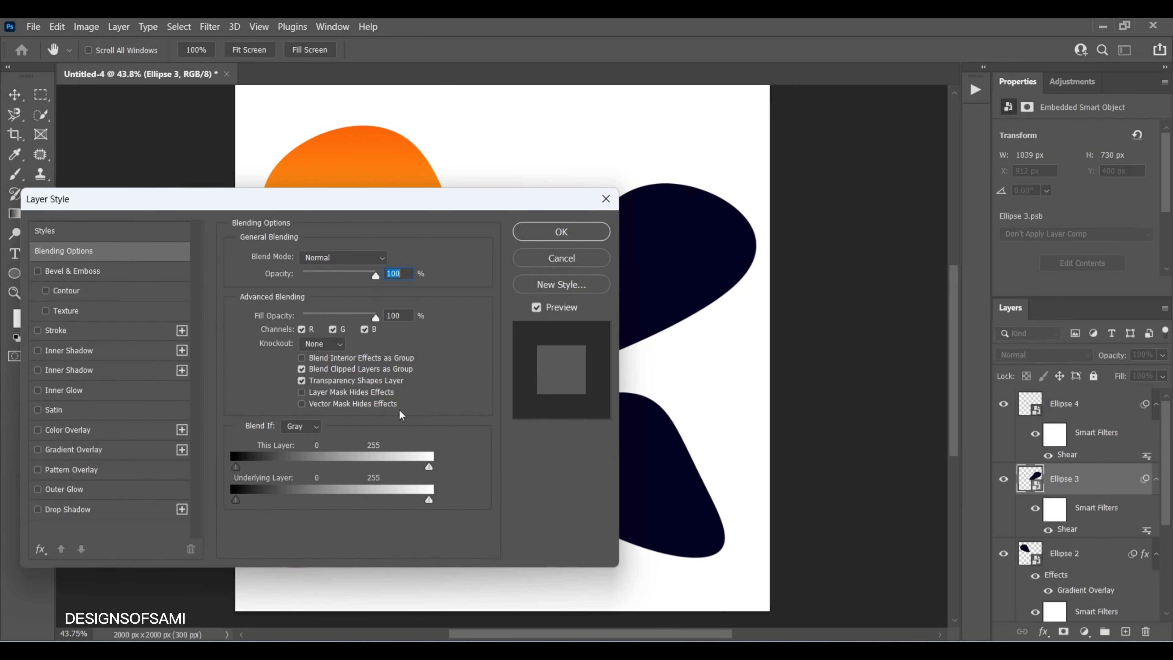
pyautogui.click(74, 450)
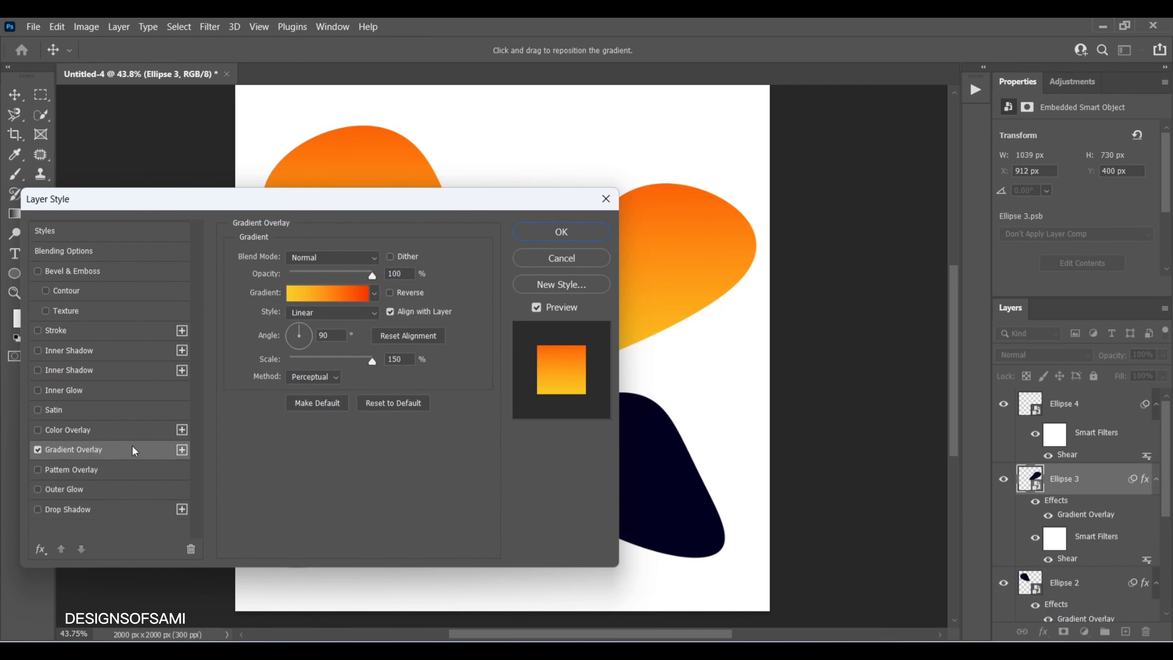
pyautogui.click(375, 293)
pyautogui.click(257, 353)
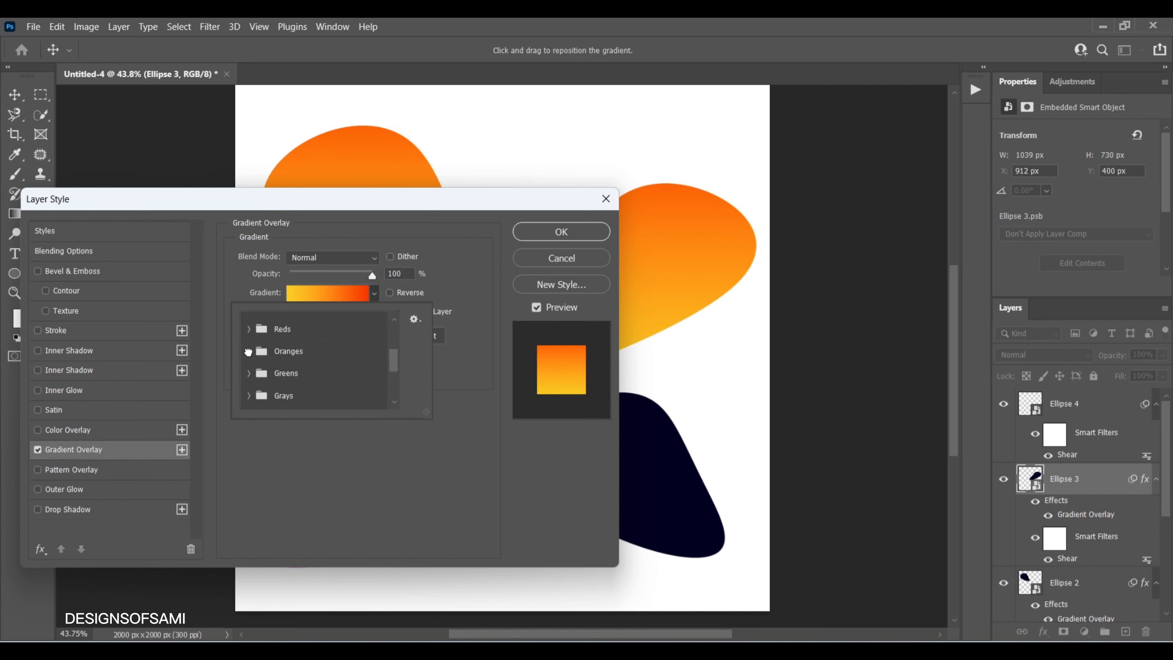
pyautogui.scroll(1, 253, 354)
pyautogui.scroll(2, 252, 353)
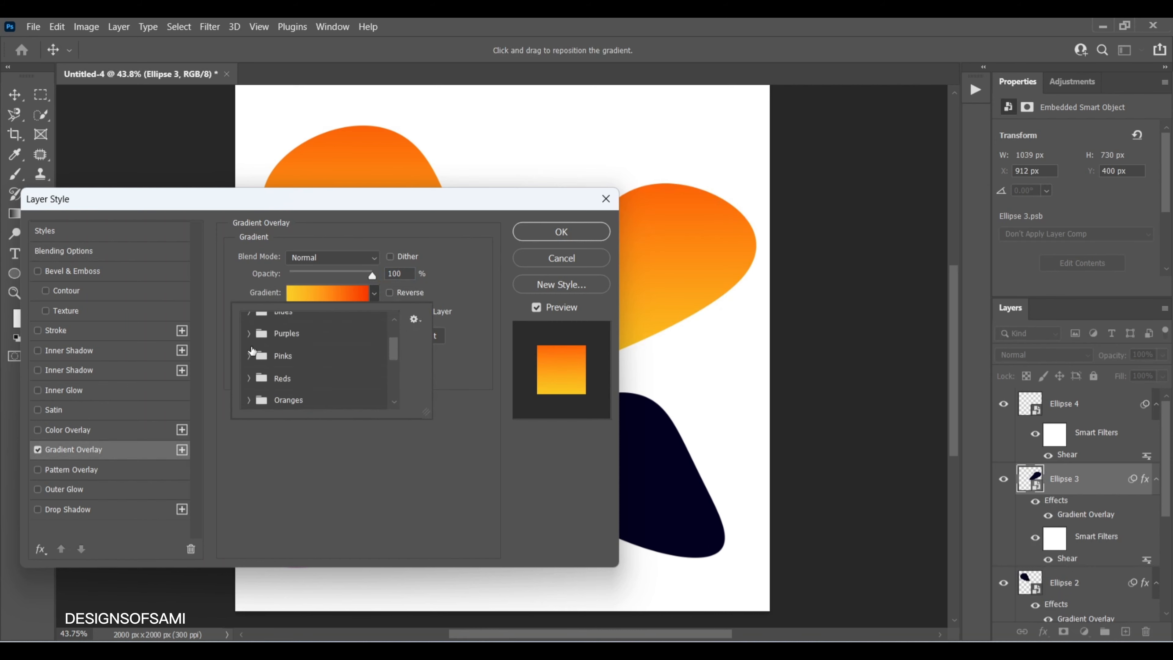
pyautogui.click(249, 323)
pyautogui.scroll(-1, 345, 368)
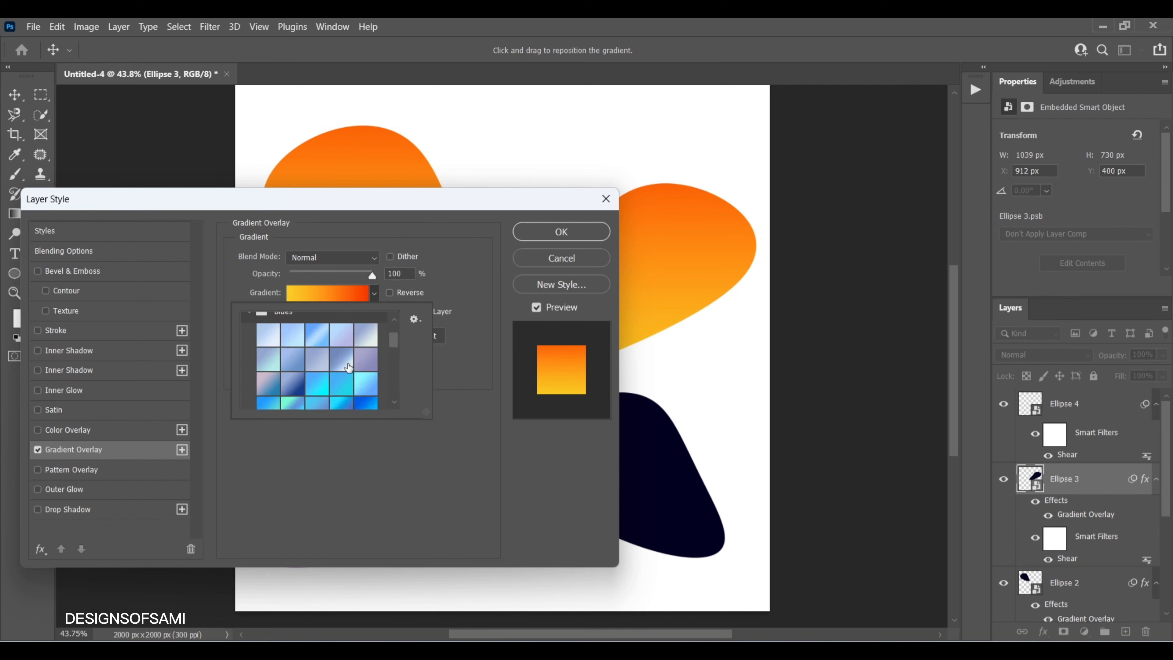
pyautogui.click(286, 392)
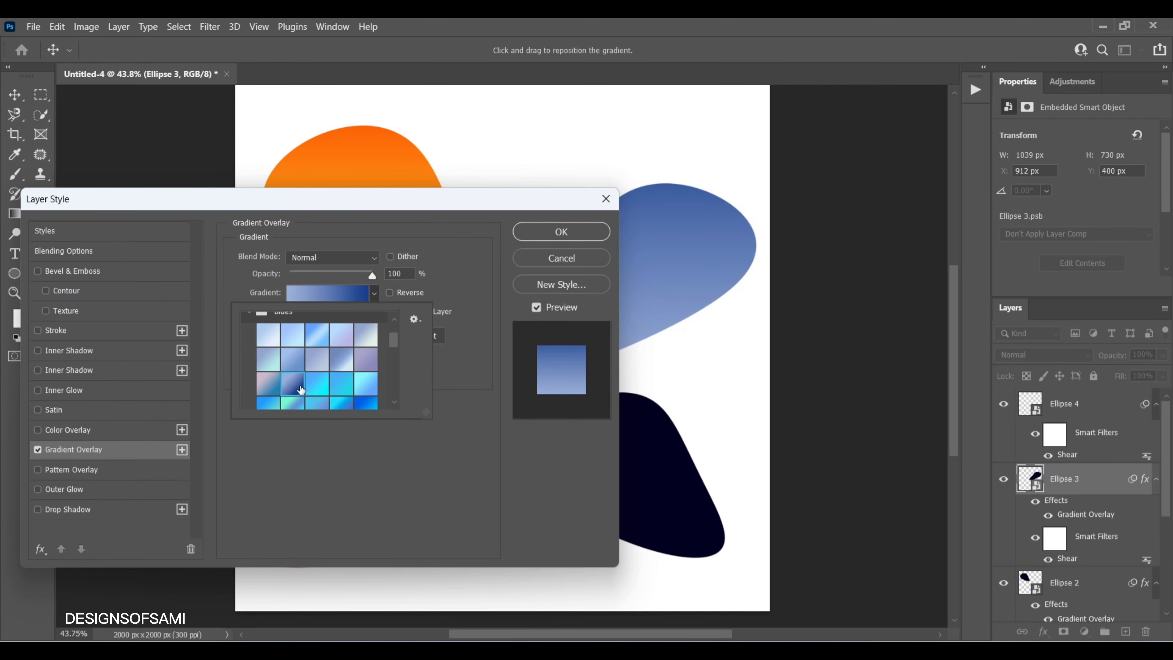
pyautogui.click(447, 301)
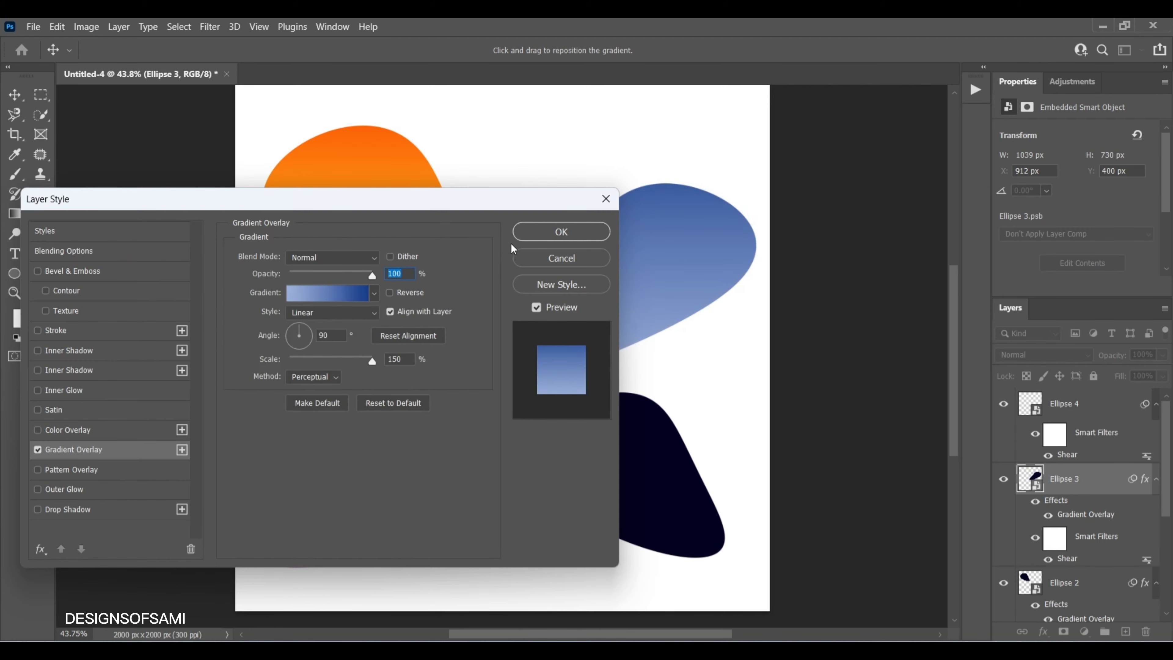
pyautogui.click(527, 233)
# Apply a Gradient Overlay to the Ellipse 4 layer with the mustard-yellow to muted-green preset from the Greens group.
pyautogui.doubleClick(1106, 407)
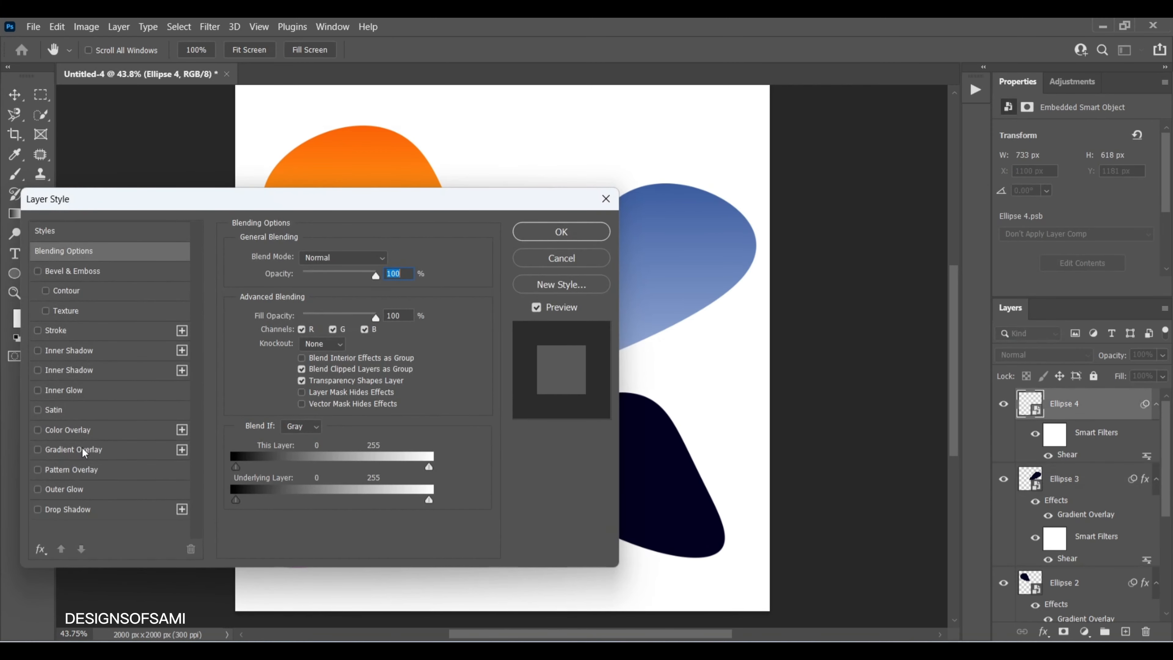
pyautogui.click(84, 451)
pyautogui.click(375, 295)
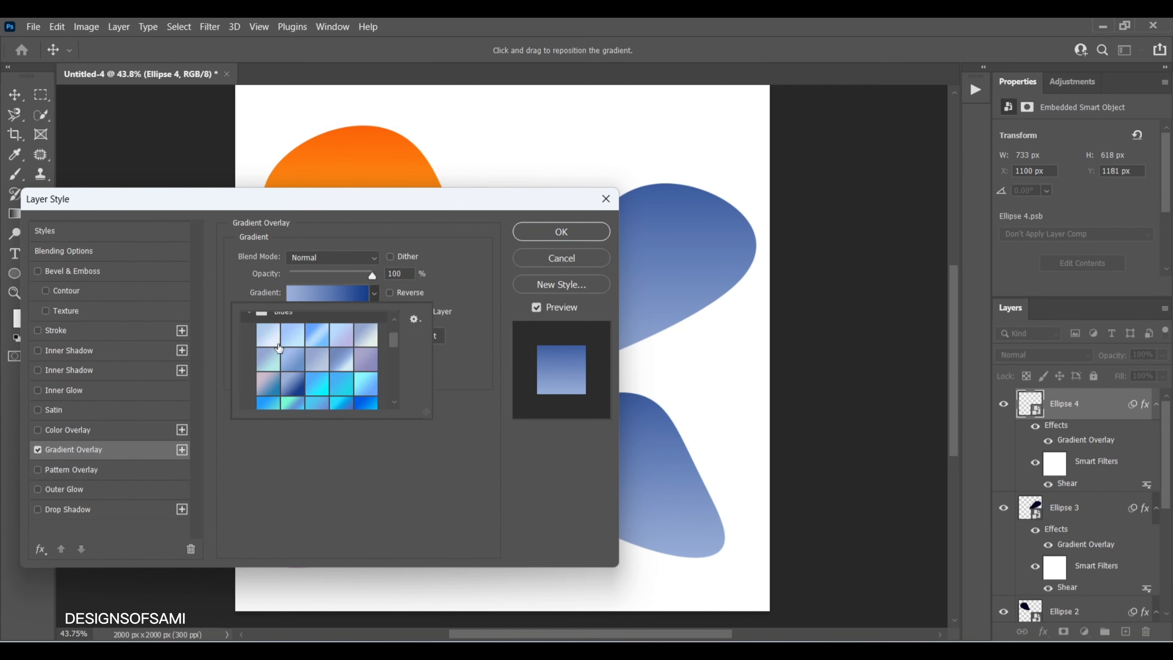
pyautogui.click(248, 327)
pyautogui.scroll(-3, 252, 354)
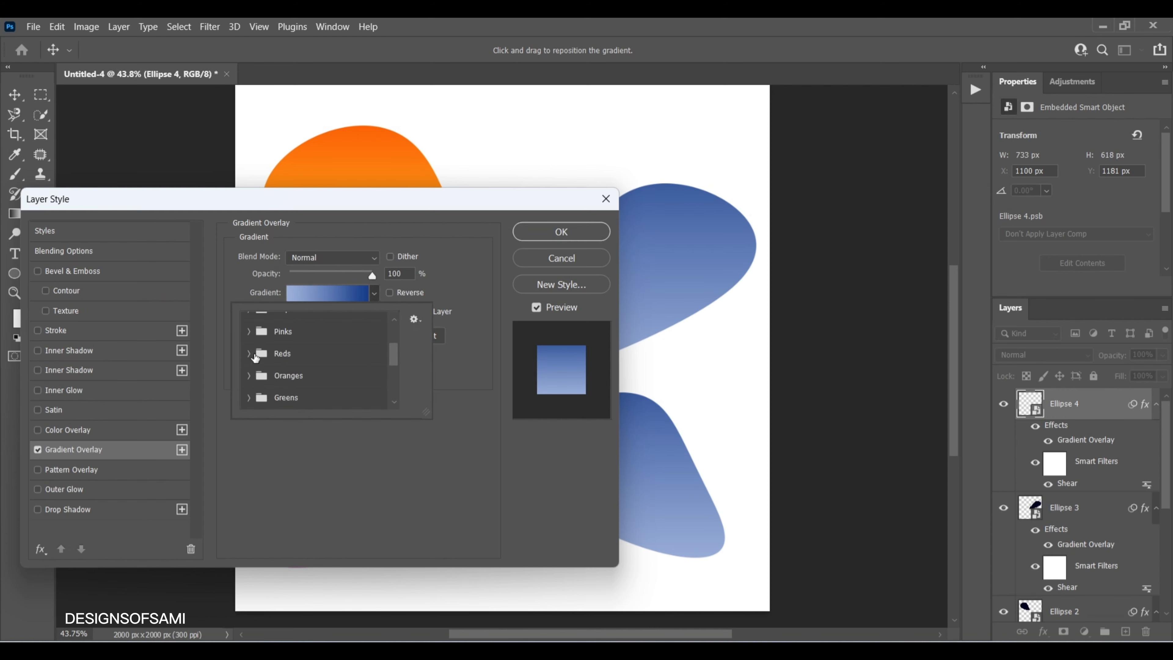
pyautogui.click(249, 360)
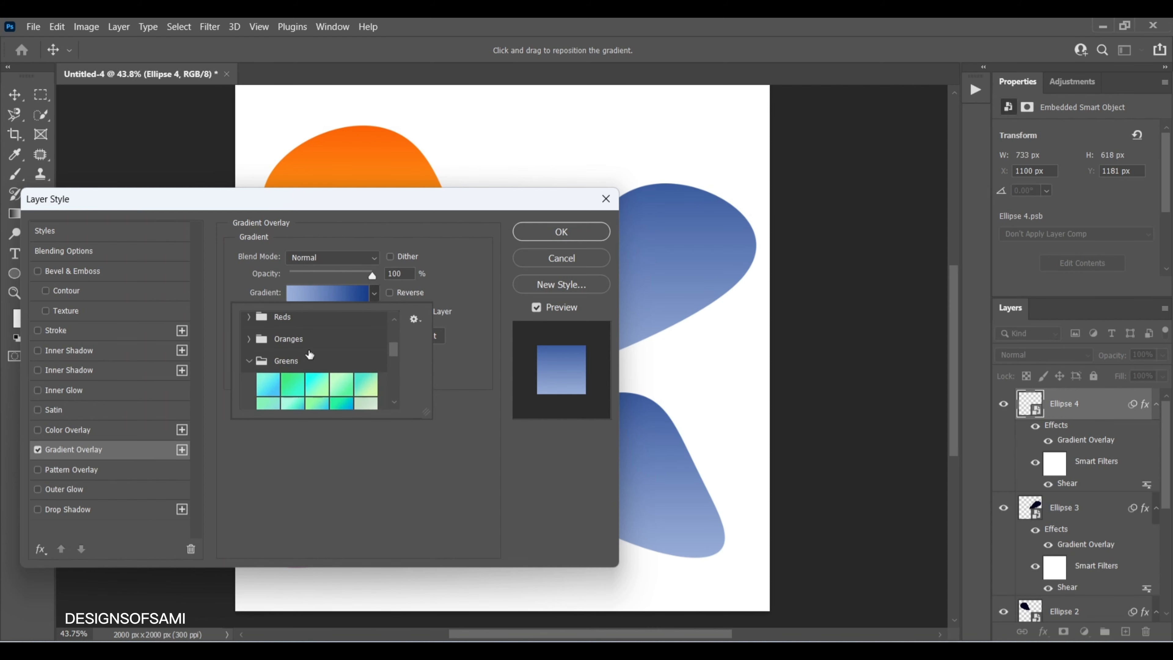
pyautogui.scroll(-4, 308, 347)
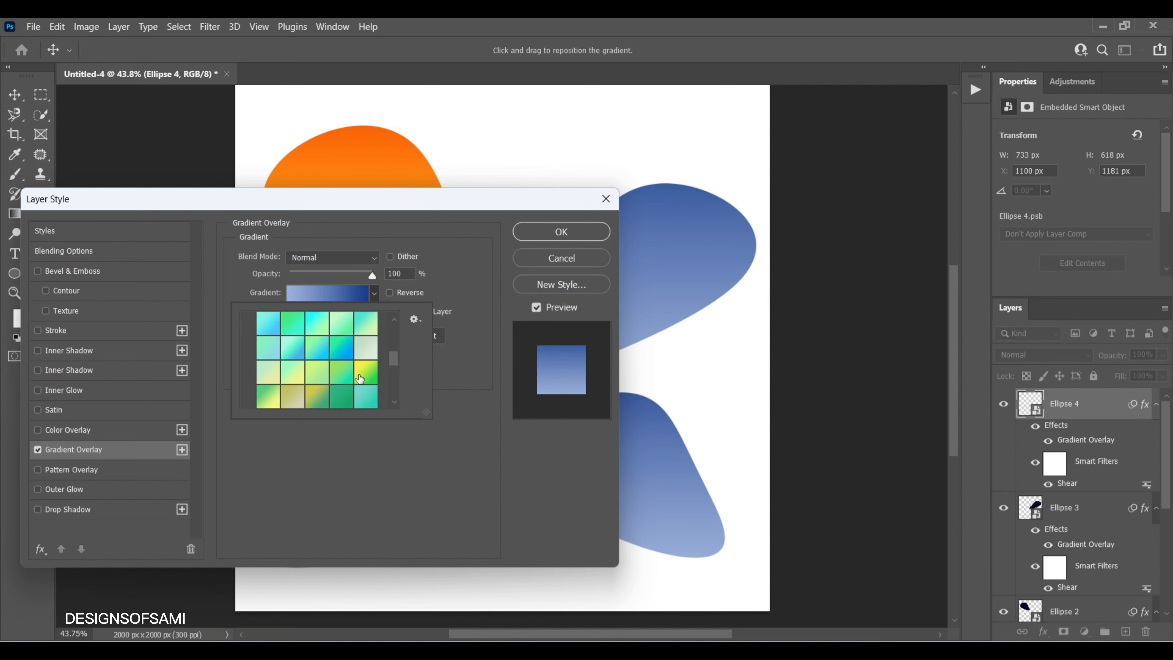
pyautogui.click(341, 372)
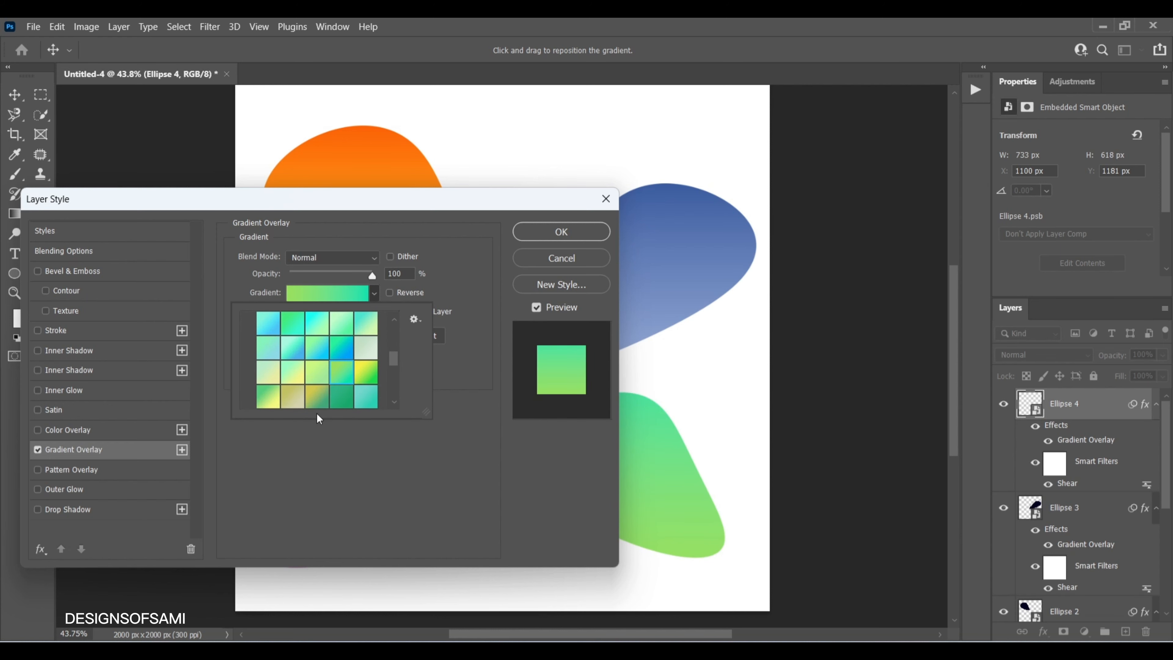
pyautogui.click(316, 397)
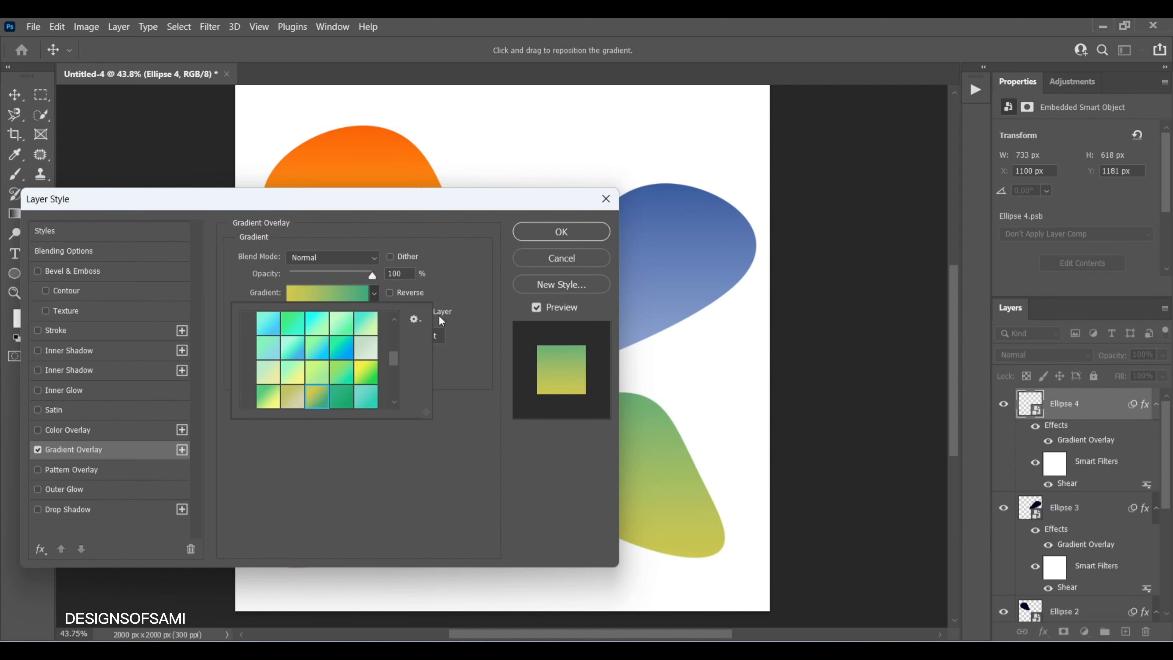
pyautogui.click(474, 271)
pyautogui.click(525, 239)
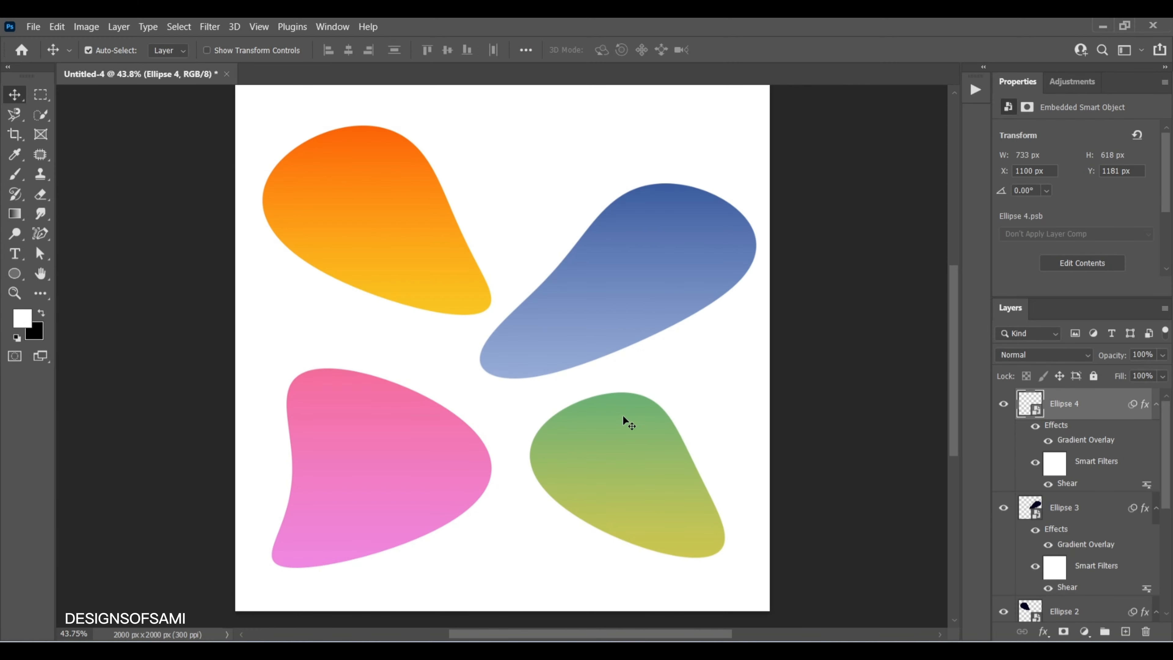
# Collapse the effects and filter lists of the four ellipse layers.
pyautogui.scroll(-5, 1162, 418)
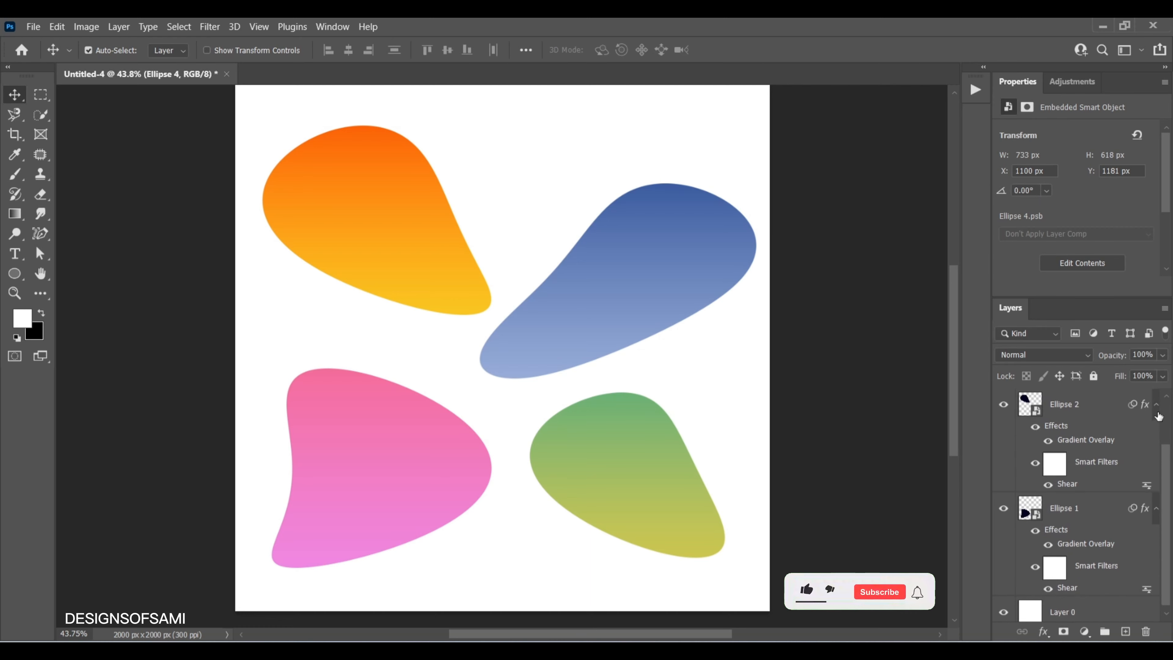
pyautogui.click(1156, 405)
pyautogui.scroll(-1, 1155, 418)
pyautogui.scroll(1, 809, 435)
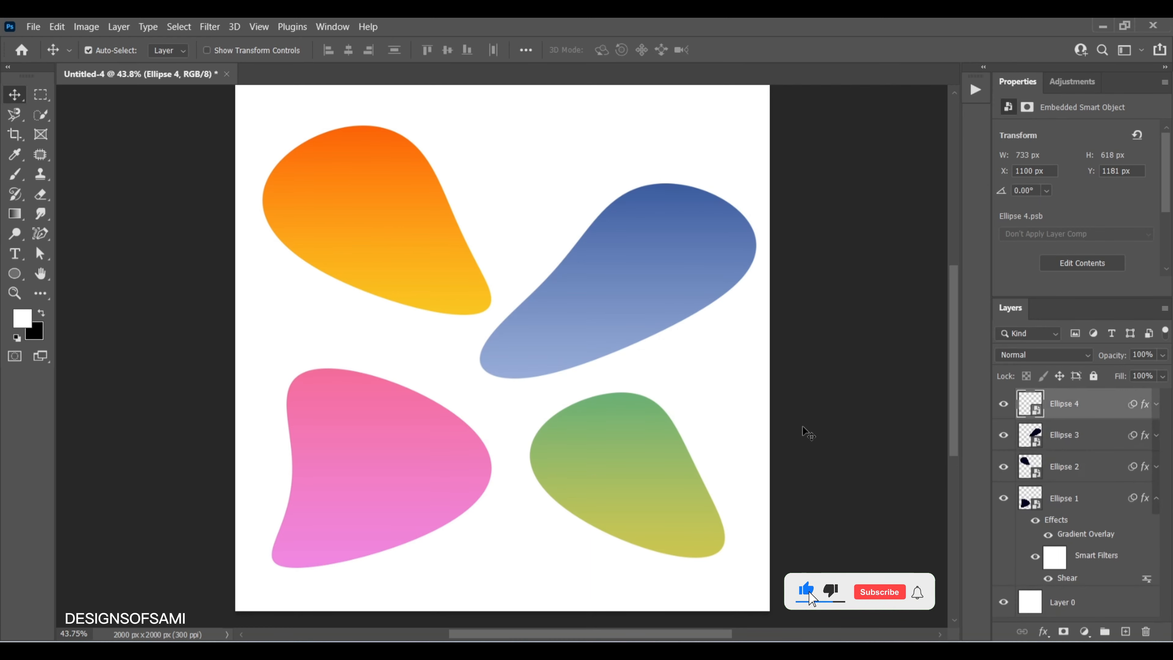
pyautogui.click(1157, 499)
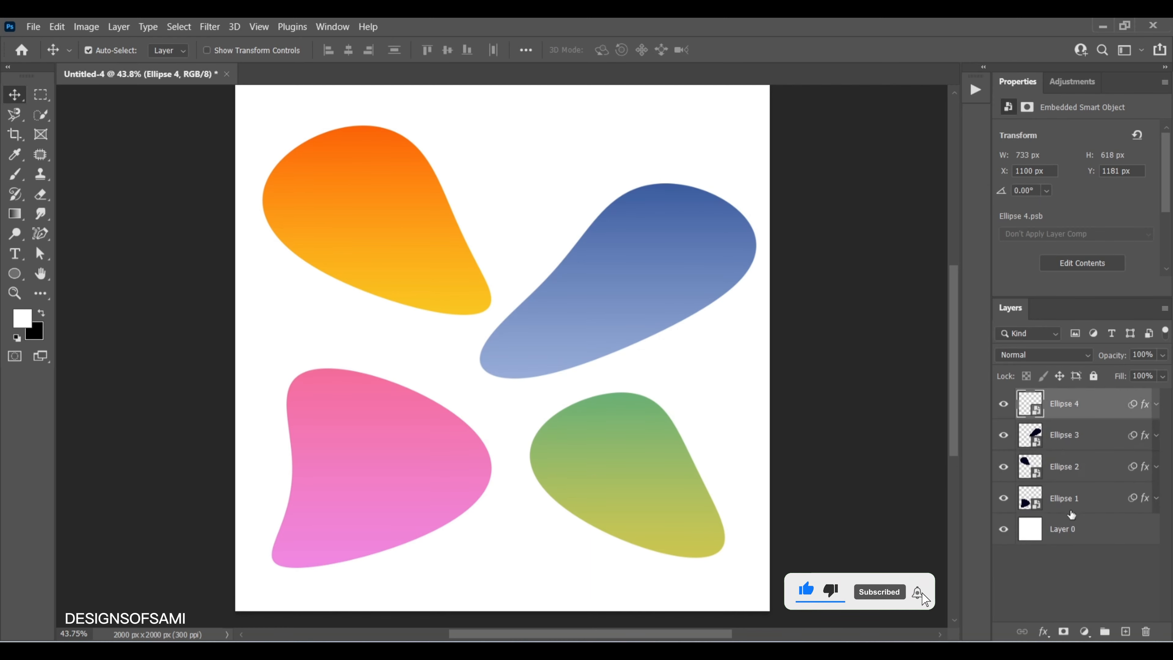
# Add a Solid Color fill layer in dark navy #020020 directly above Layer 0.
pyautogui.click(1065, 529)
pyautogui.click(1082, 631)
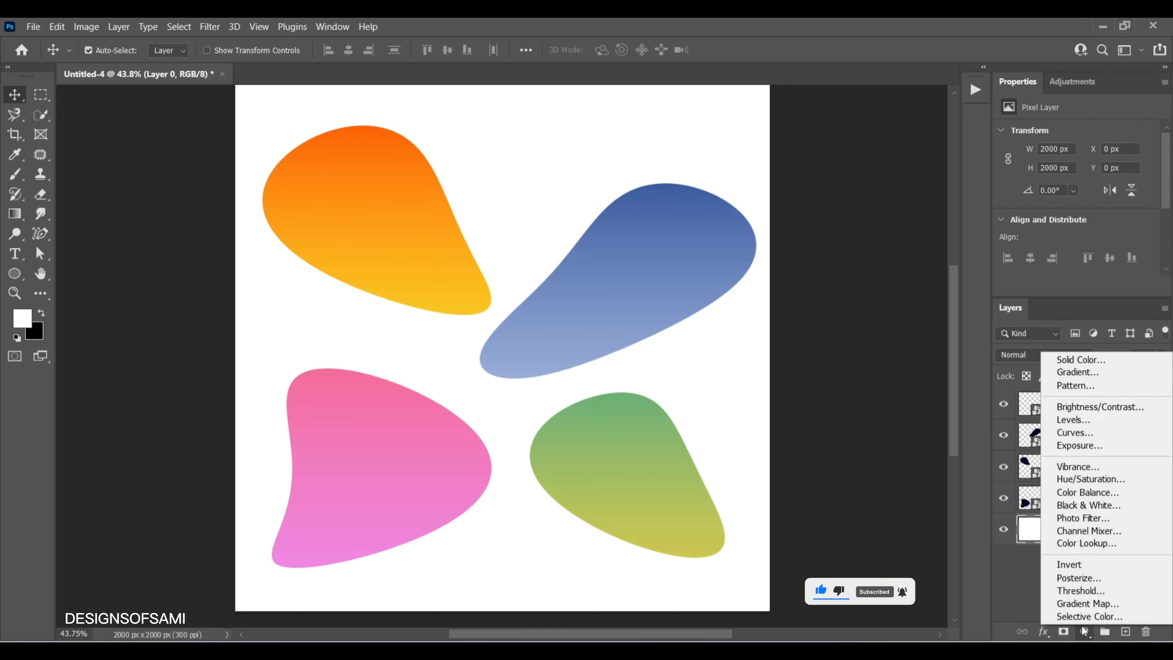
pyautogui.click(1056, 362)
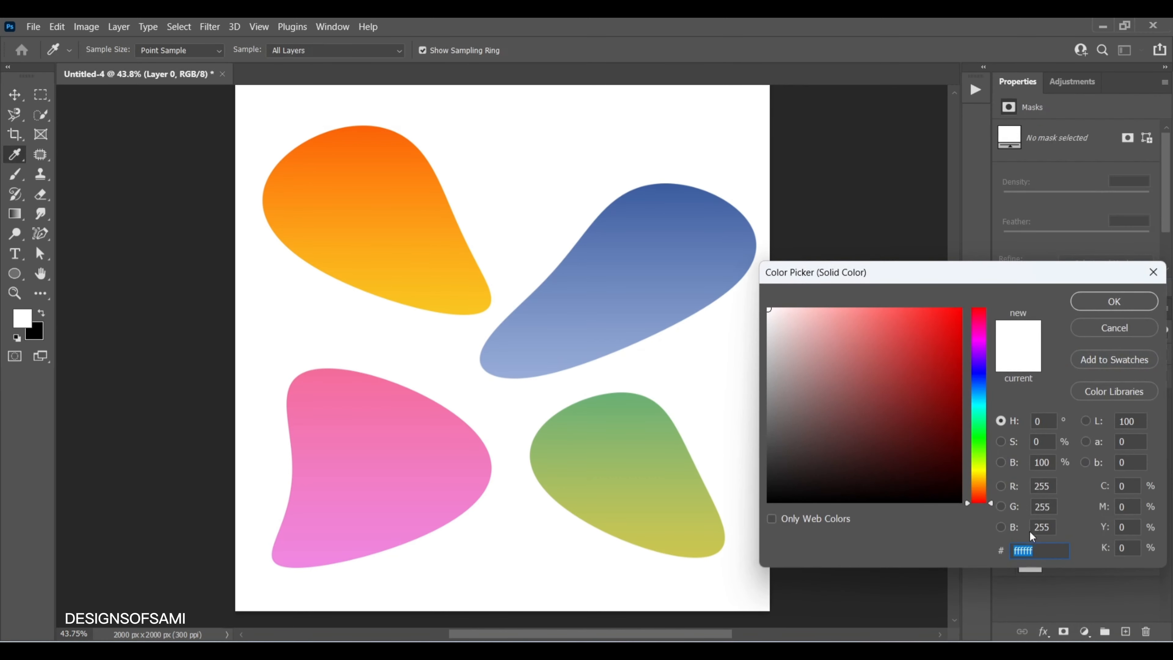
pyautogui.write('02')
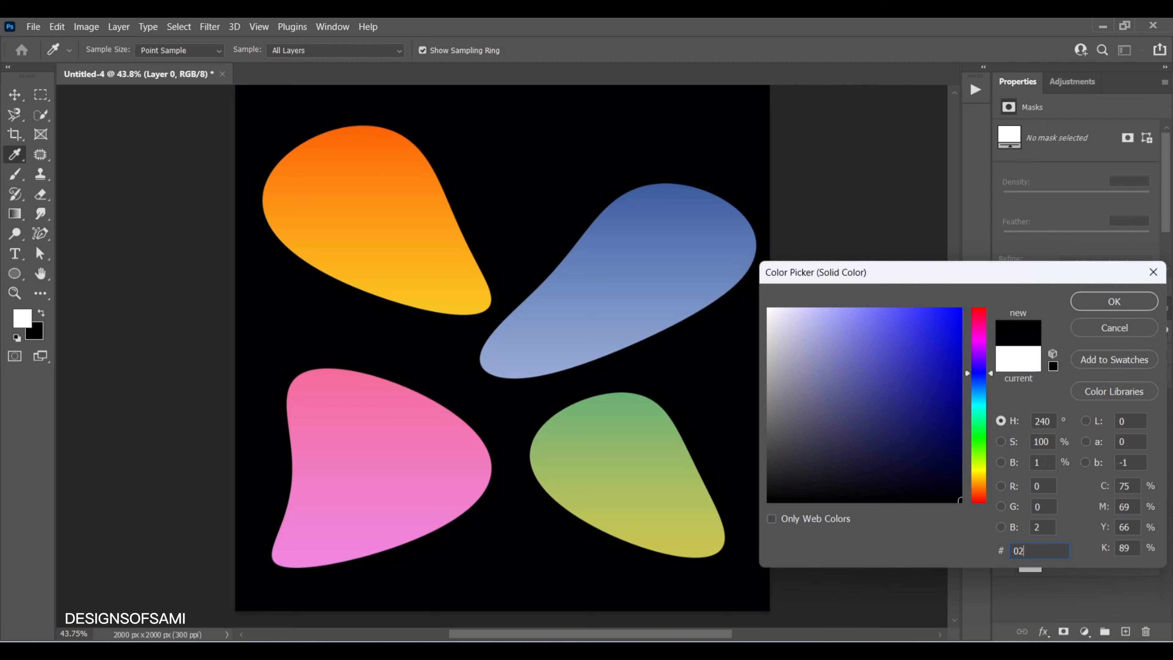
pyautogui.write('0020')
pyautogui.doubleClick(1030, 551)
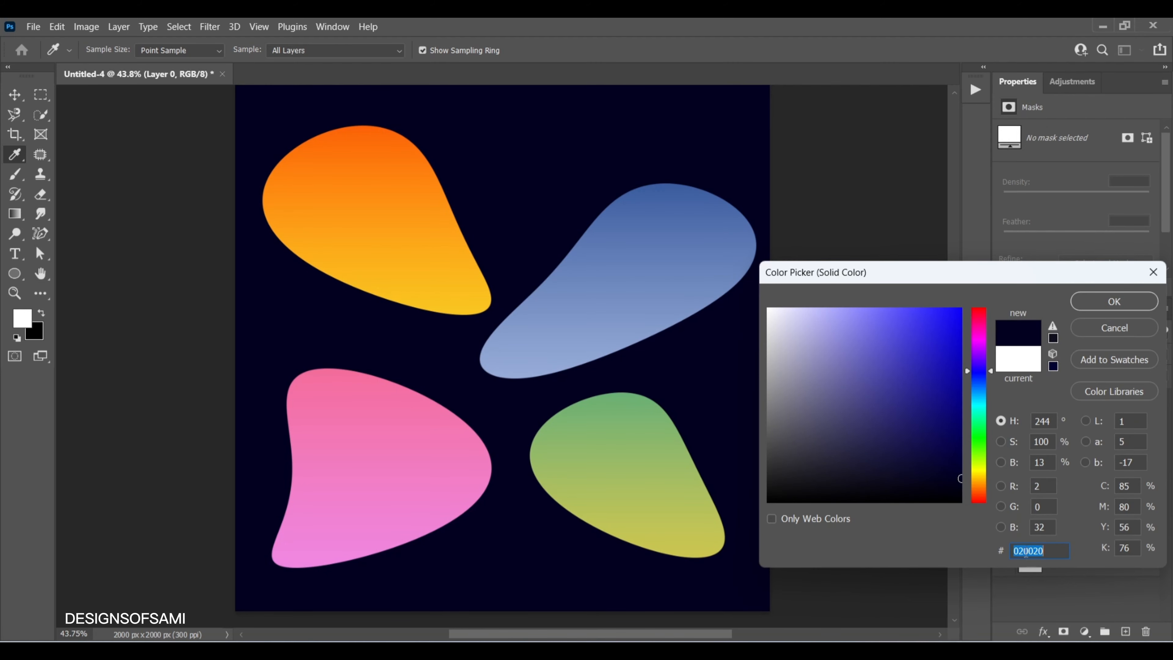
pyautogui.click(1105, 308)
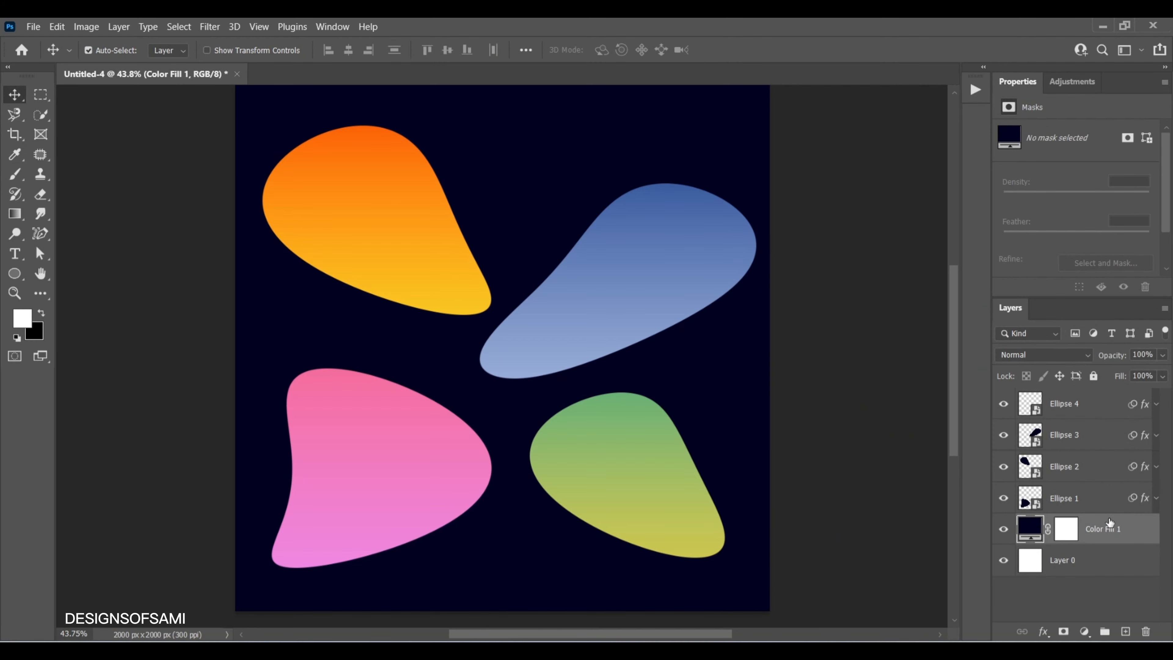
# Apply a Motion Blur to the Ellipse 1 layer with an angle of 0° and a distance of 80 pixels.
pyautogui.click(1094, 504)
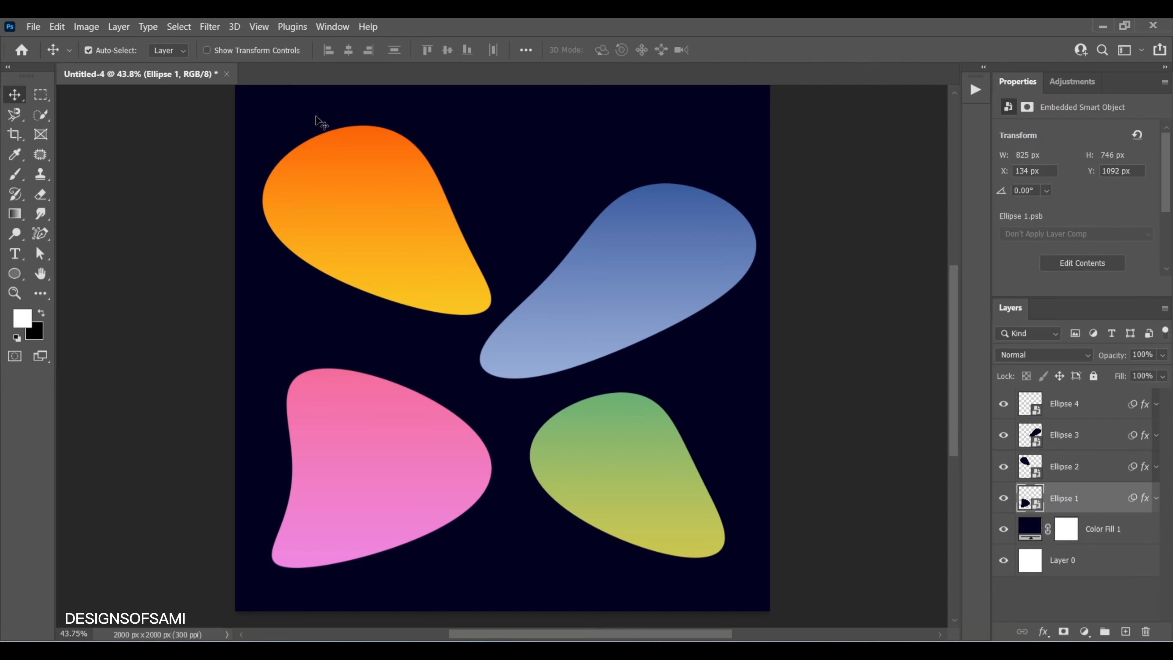
pyautogui.click(216, 24)
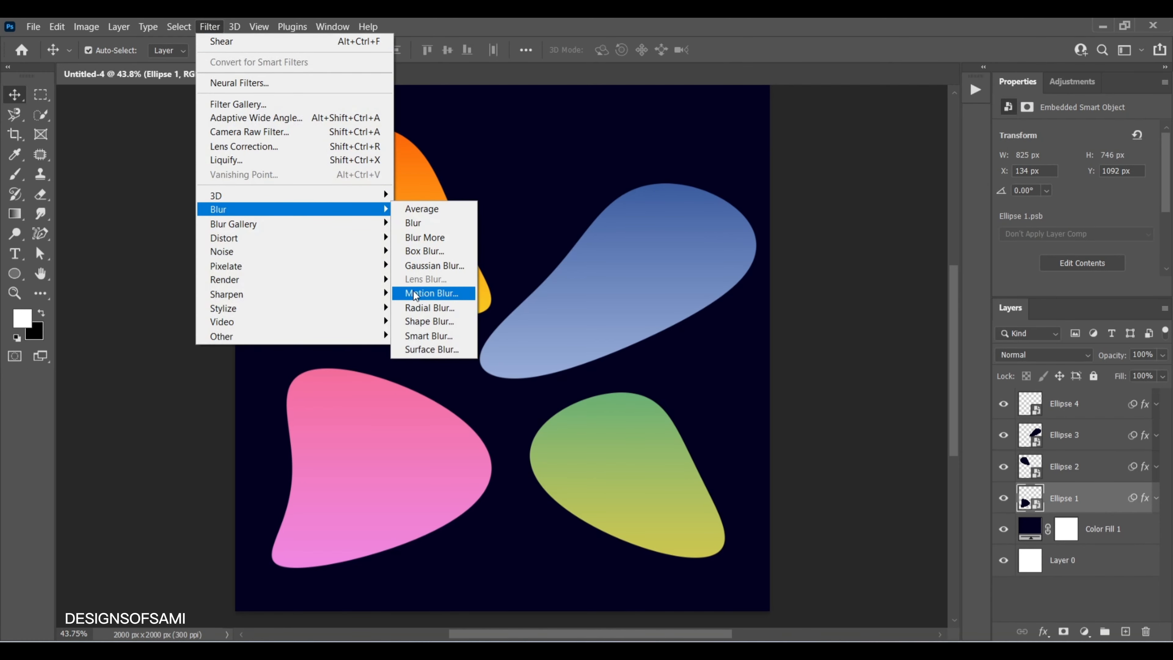
pyautogui.click(437, 293)
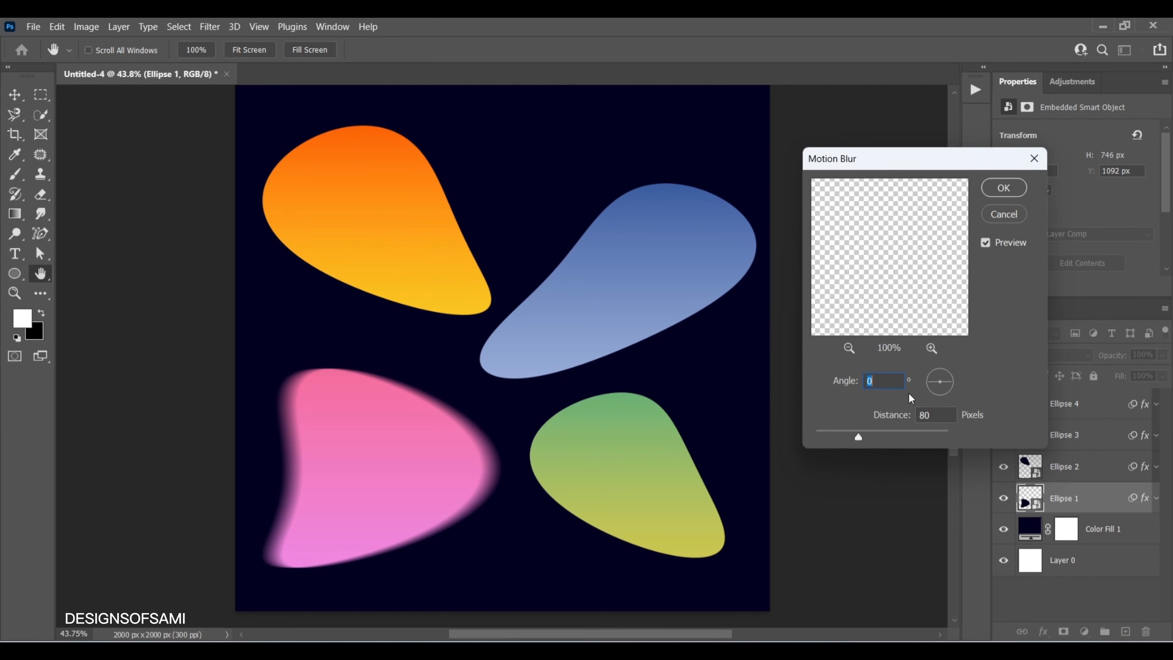
pyautogui.click(904, 414)
pyautogui.click(1004, 188)
# Apply a Motion Blur to the Ellipse 2 layer with an angle of 0° and a distance of 90 pixels.
pyautogui.click(1108, 471)
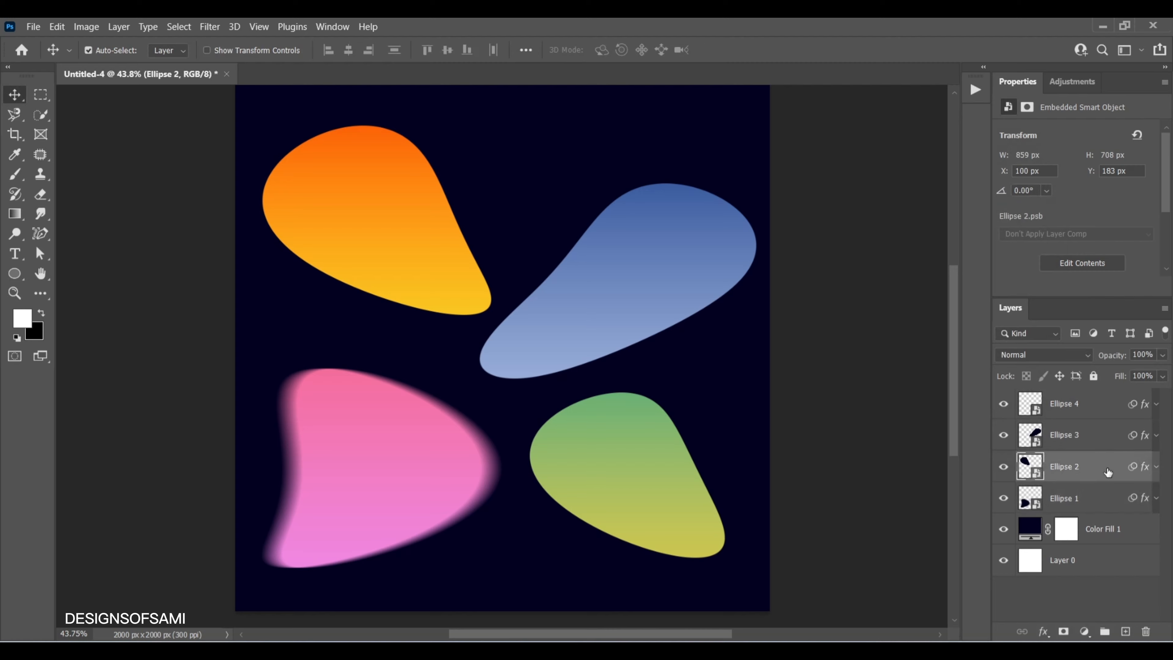
pyautogui.click(207, 29)
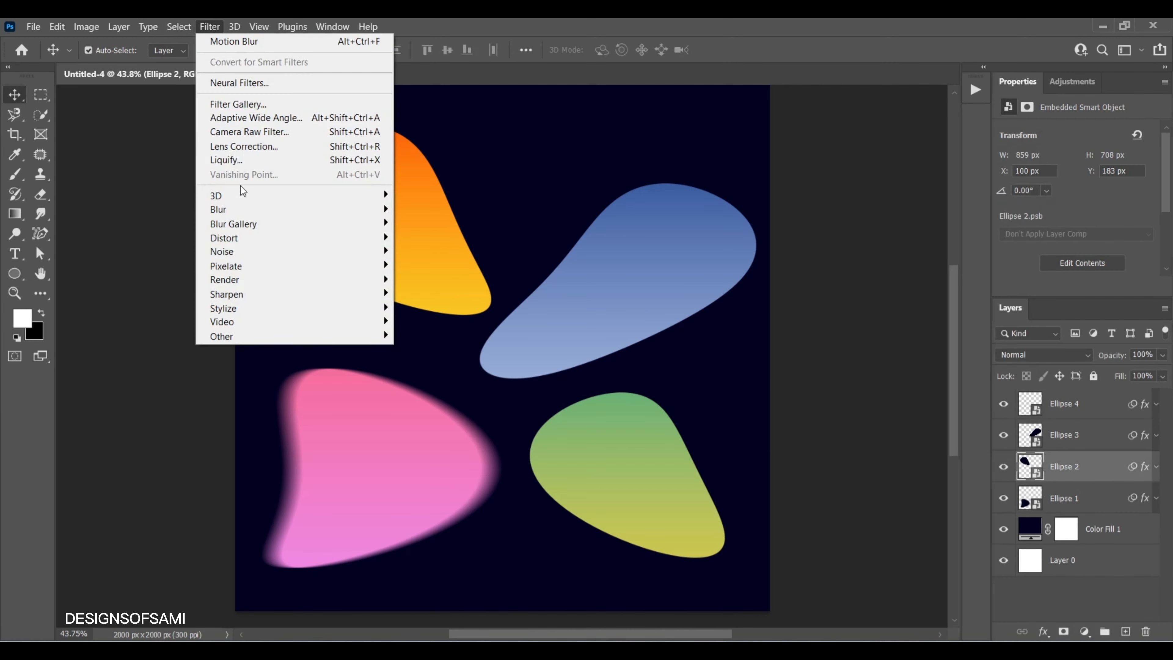
pyautogui.moveTo(334, 236)
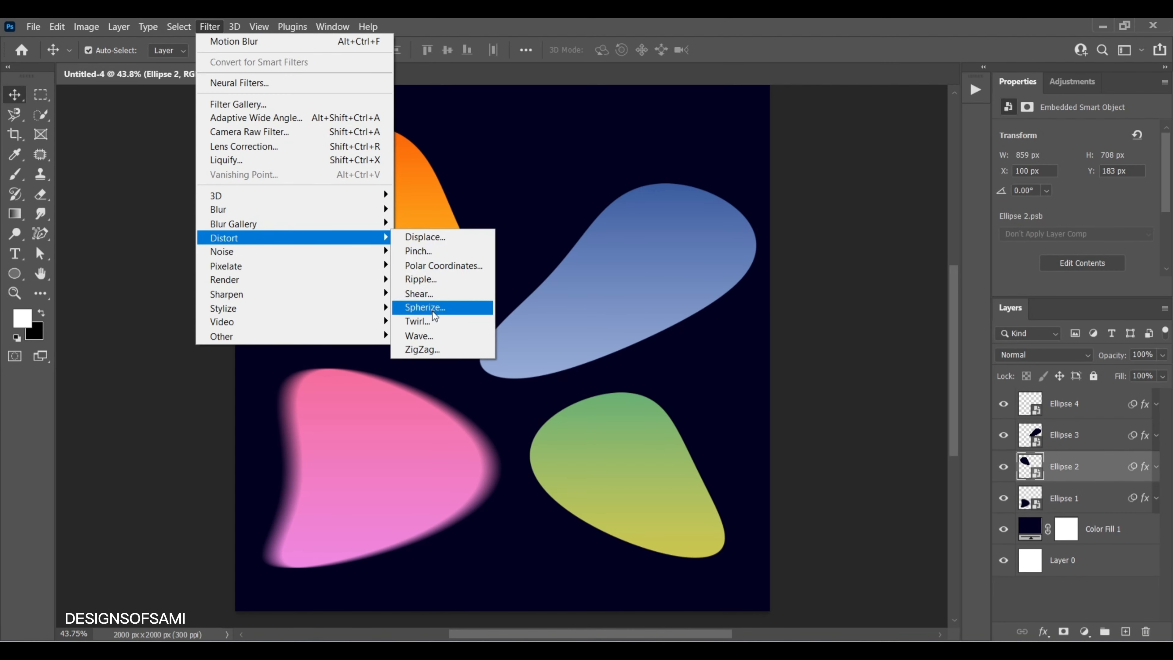
pyautogui.moveTo(297, 209)
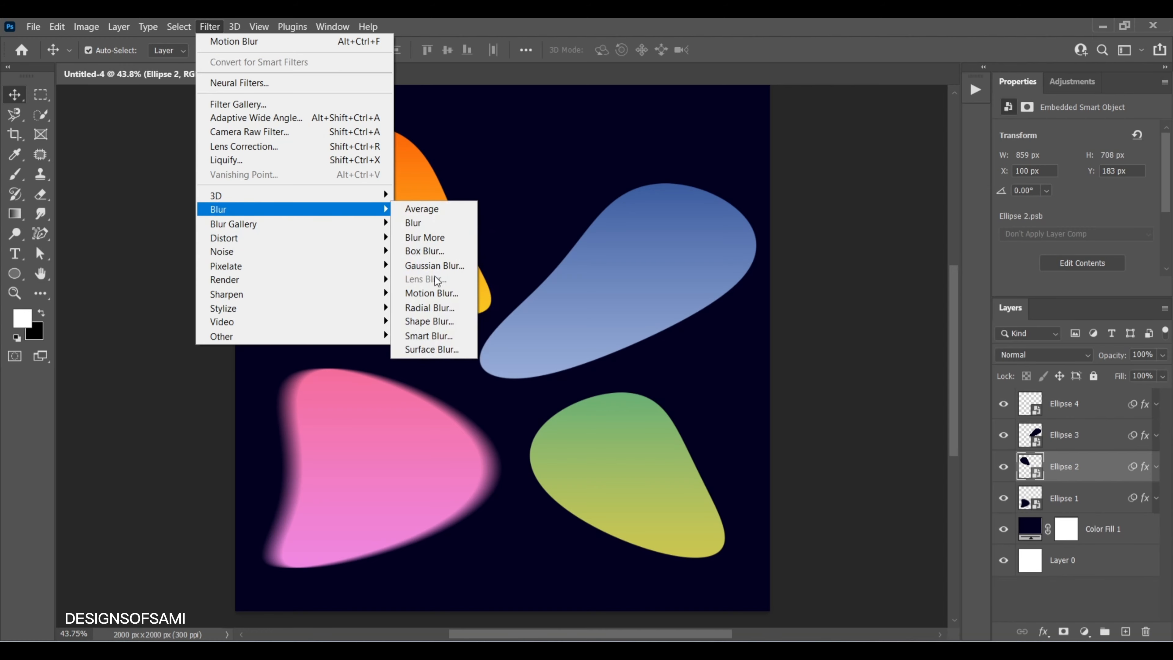
pyautogui.click(438, 293)
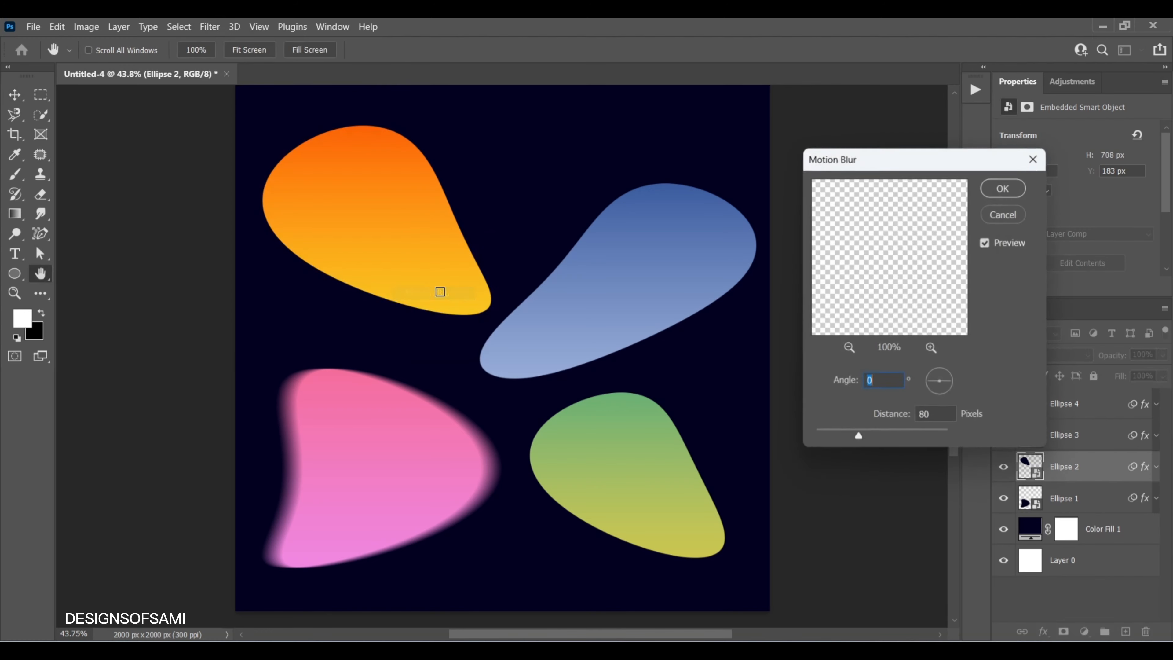
pyautogui.click(947, 415)
pyautogui.hotkey('shift', 'Up')
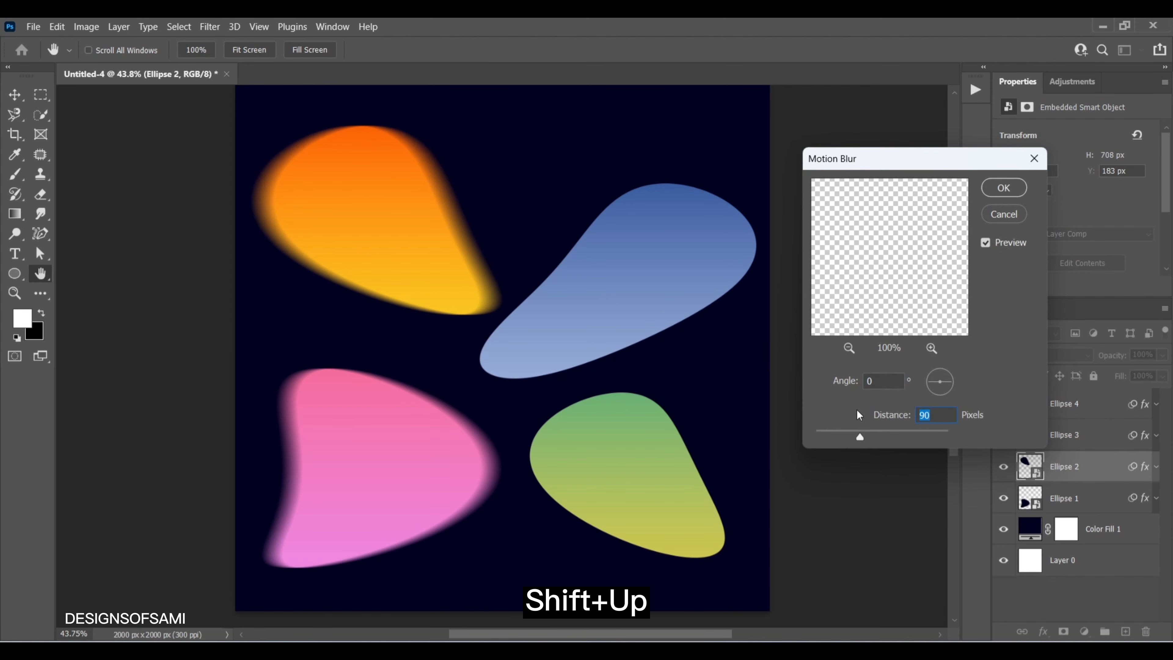
pyautogui.press('Return')
# Apply a Motion Blur to the Ellipse 3 layer with an angle of 0° and a distance of 110 pixels.
pyautogui.click(1099, 448)
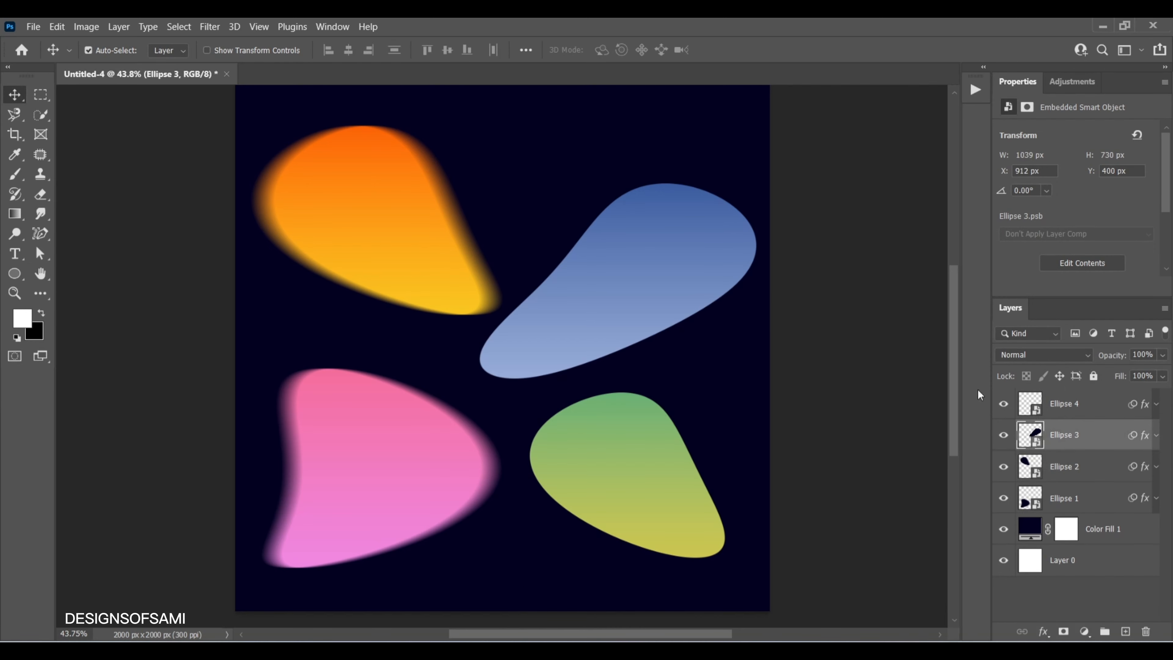
pyautogui.click(210, 26)
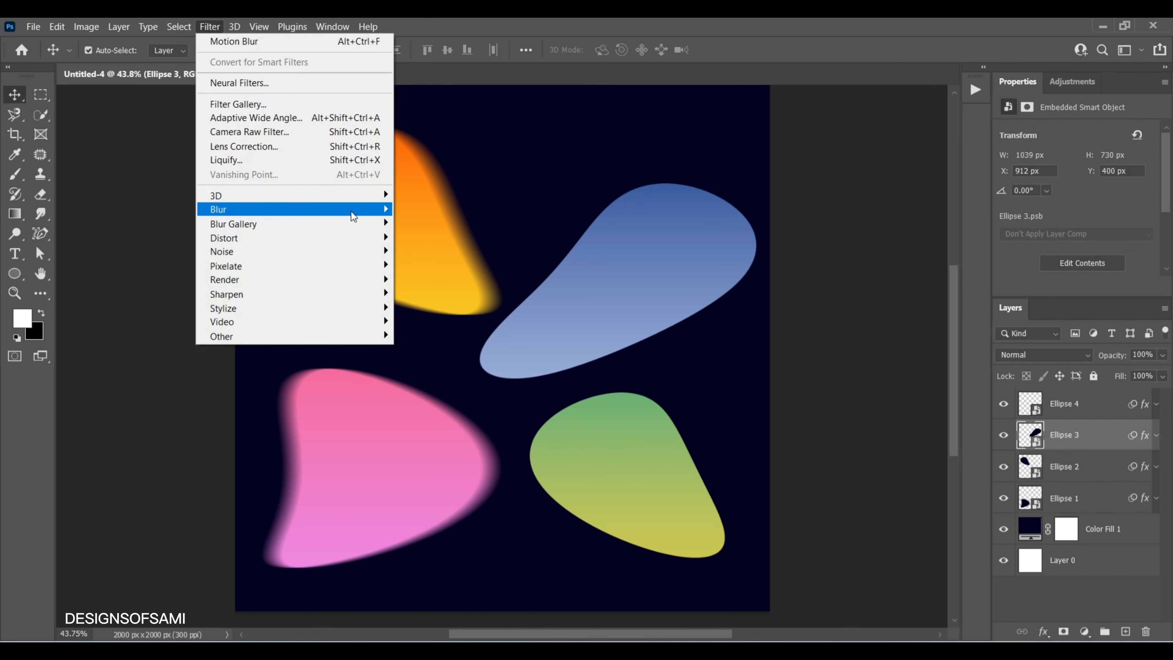
pyautogui.moveTo(384, 209)
pyautogui.click(431, 293)
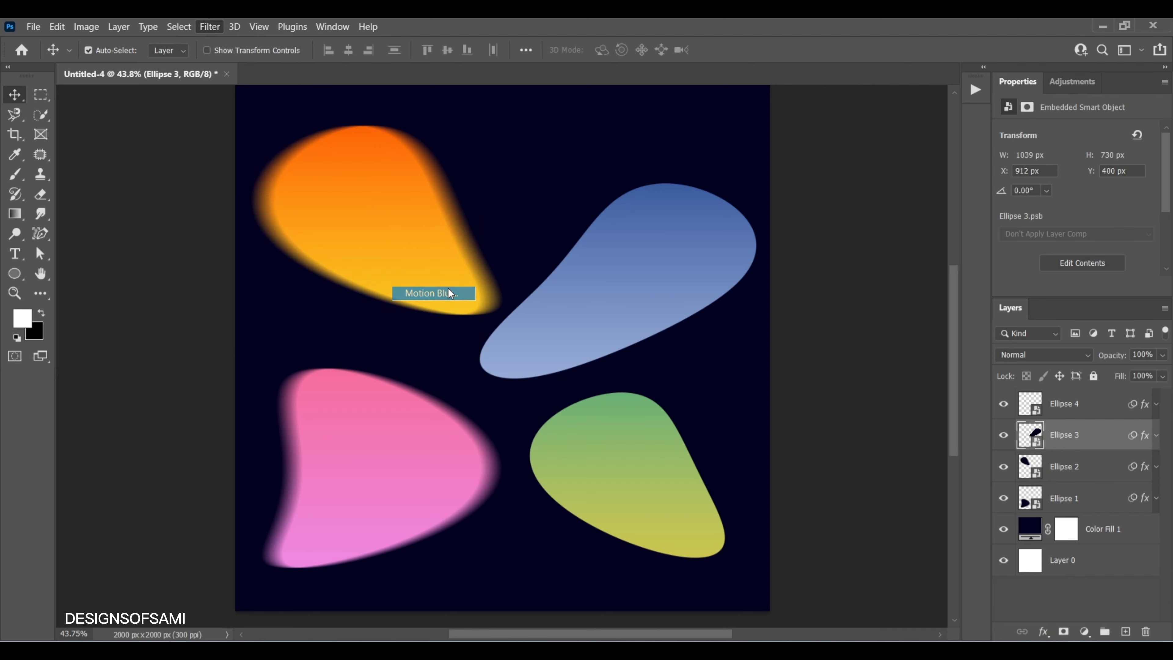
pyautogui.hotkey('shift', 'Up')
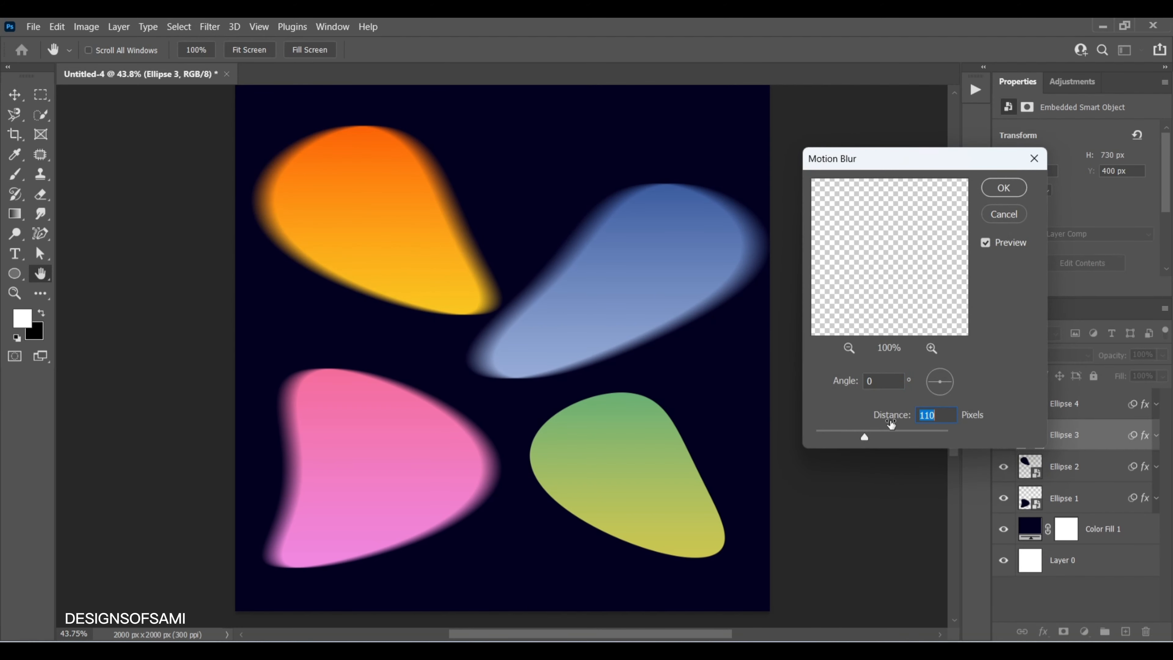
pyautogui.press('Return')
# Apply a Motion Blur to the Ellipse 4 layer with an angle of 0° and a distance of 80 pixels.
pyautogui.click(1062, 400)
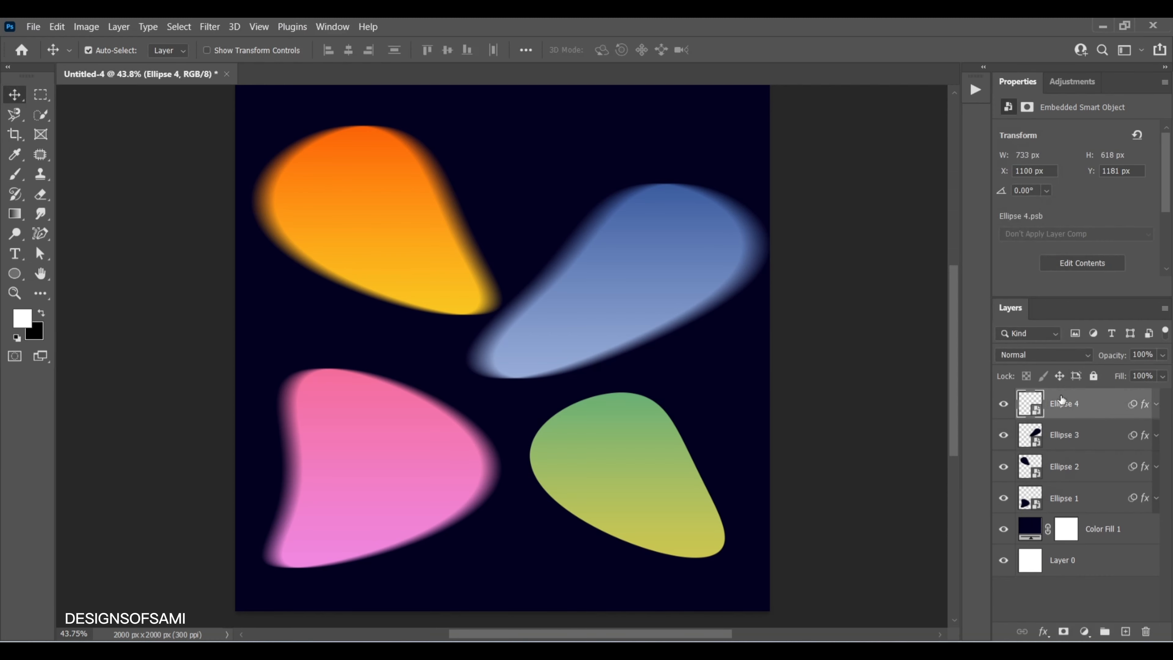
pyautogui.click(215, 27)
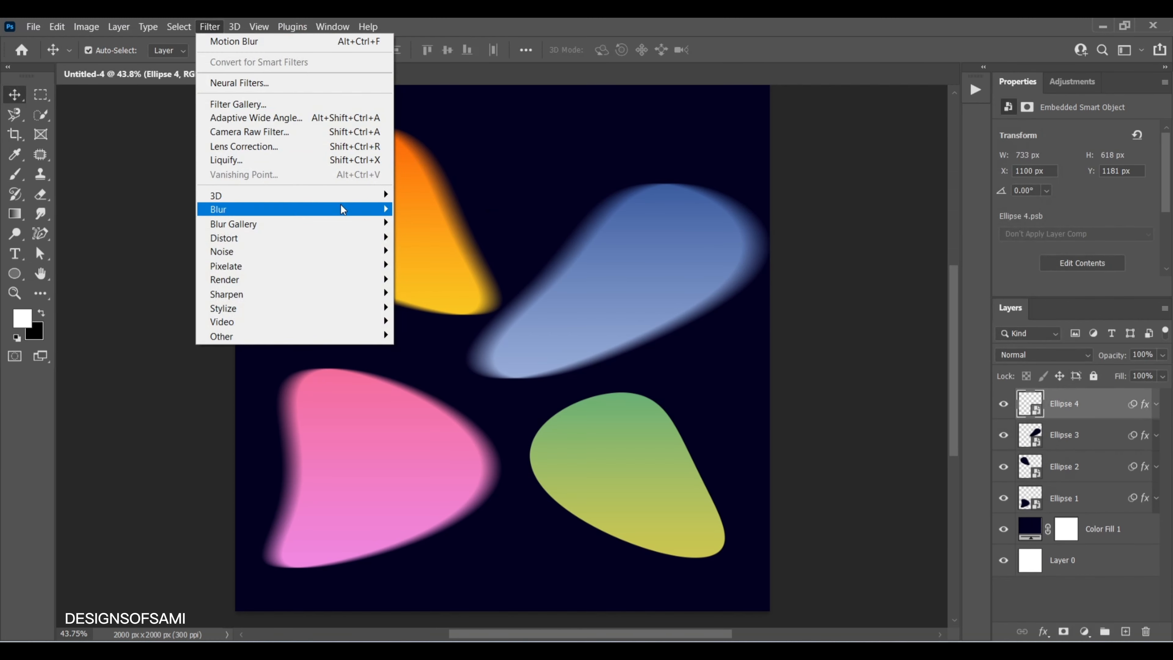
pyautogui.moveTo(360, 209)
pyautogui.click(462, 294)
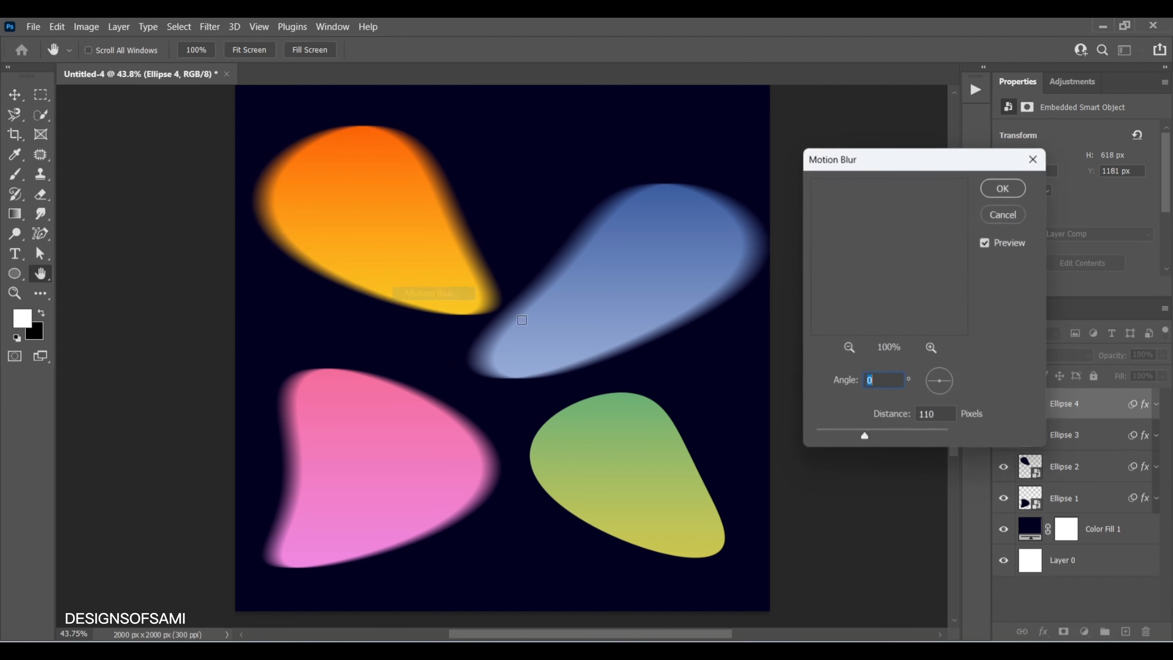
pyautogui.click(944, 414)
pyautogui.hotkey('shift', 'Down')
pyautogui.hotkey('shift', 'Down')
pyautogui.hotkey('shift', 'Down')
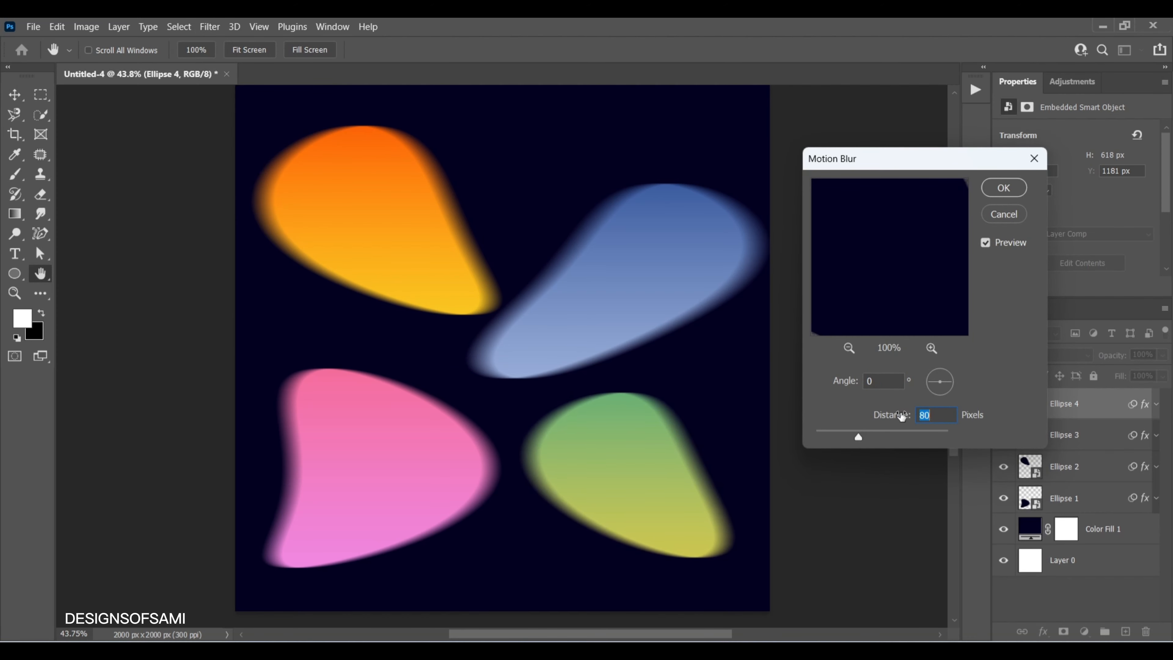
pyautogui.press('Return')
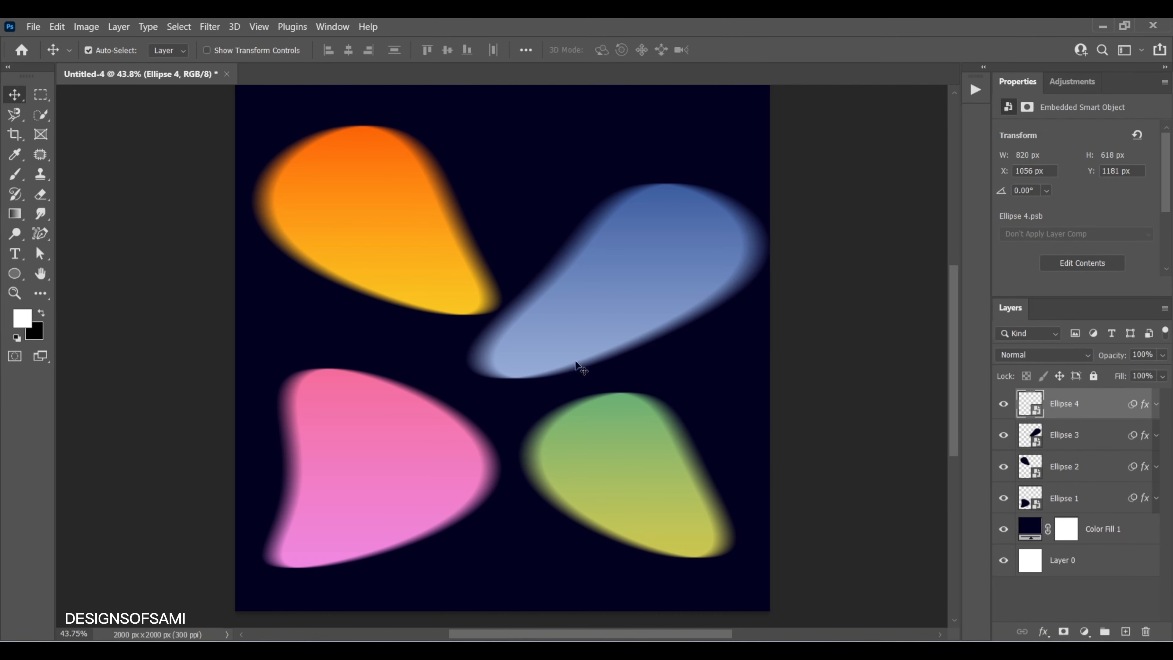
# Draw a circle about 732 px in diameter with the Ellipse tool between the orange and blue blobs.
pyautogui.click(14, 273)
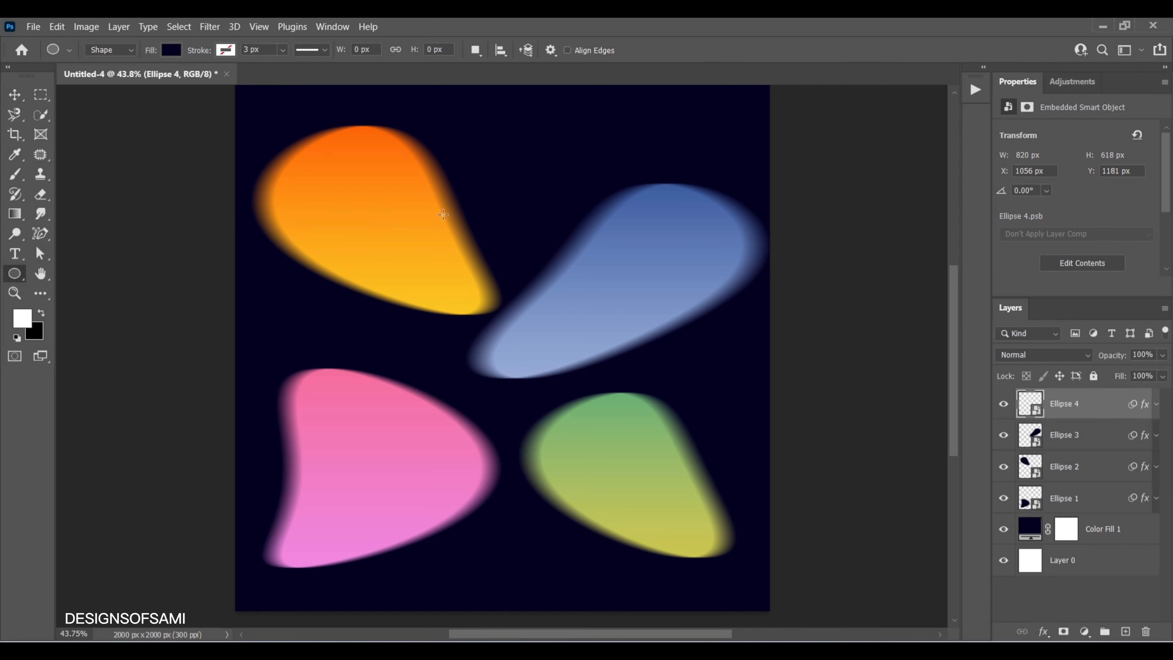
pyautogui.moveTo(547, 188); pyautogui.dragTo(651, 260)
pyautogui.scroll(1, 613, 242)
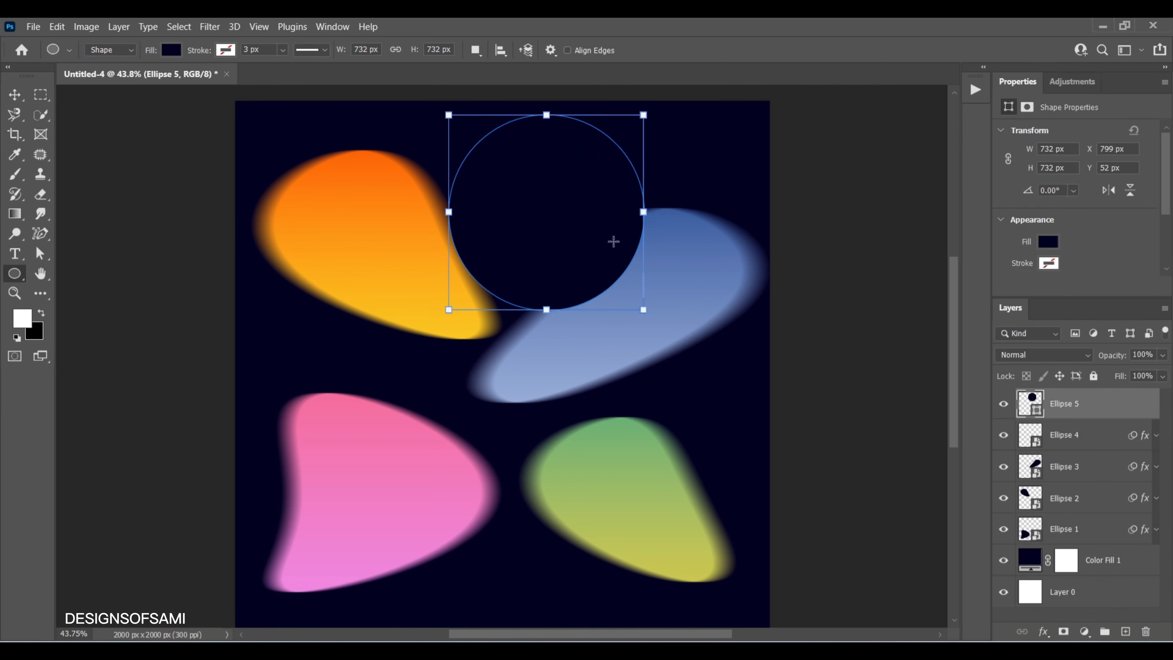
# Remove the new circle's fill and give it a white stroke.
pyautogui.click(171, 50)
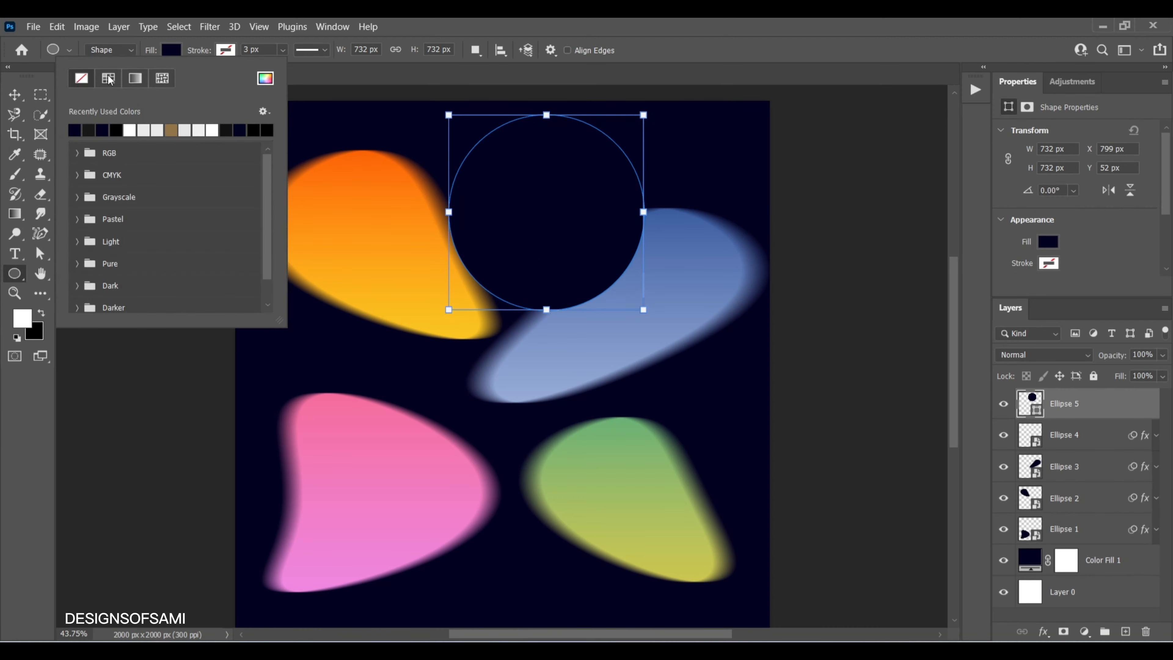
pyautogui.click(82, 77)
pyautogui.click(226, 50)
pyautogui.click(184, 130)
pyautogui.click(227, 49)
# Scale the outlined circle to about 791 px and move it over the blue blob, extending past the canvas's right edge.
pyautogui.click(15, 95)
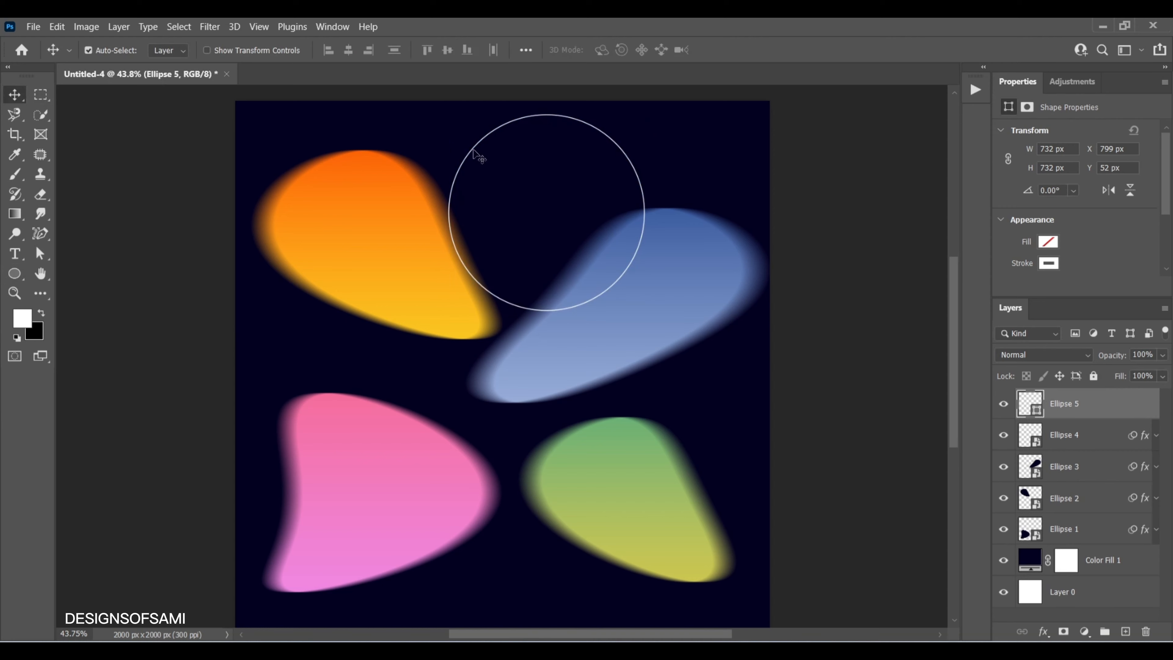
pyautogui.moveTo(623, 151); pyautogui.dragTo(655, 155)
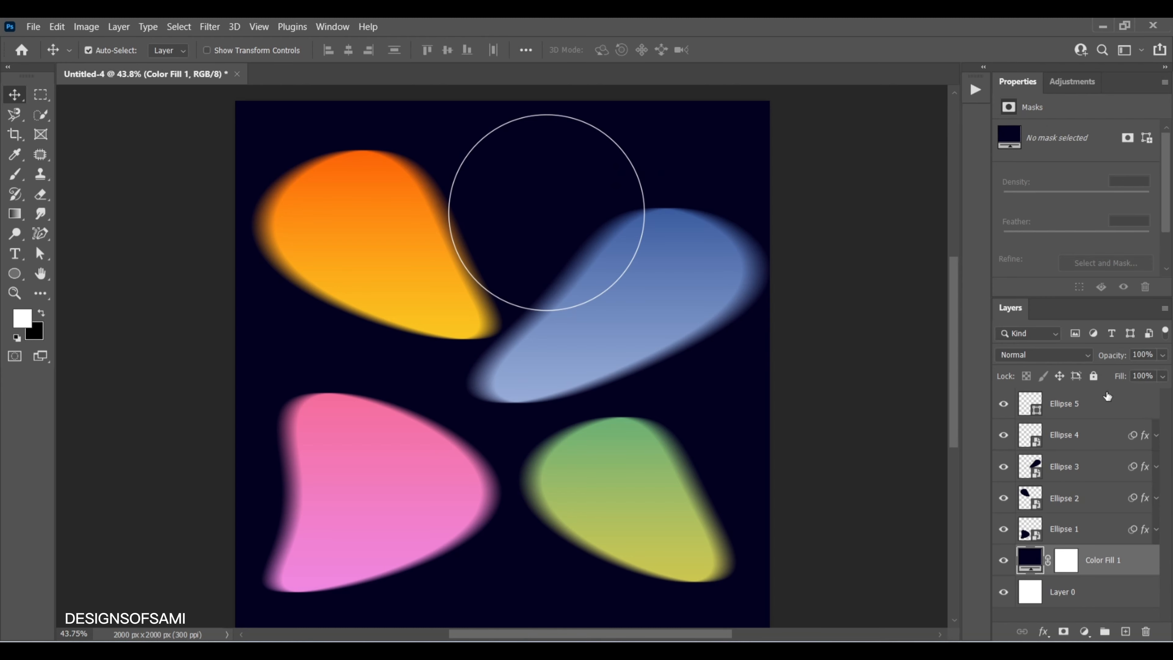
pyautogui.click(1111, 405)
pyautogui.hotkey('ctrl', 't')
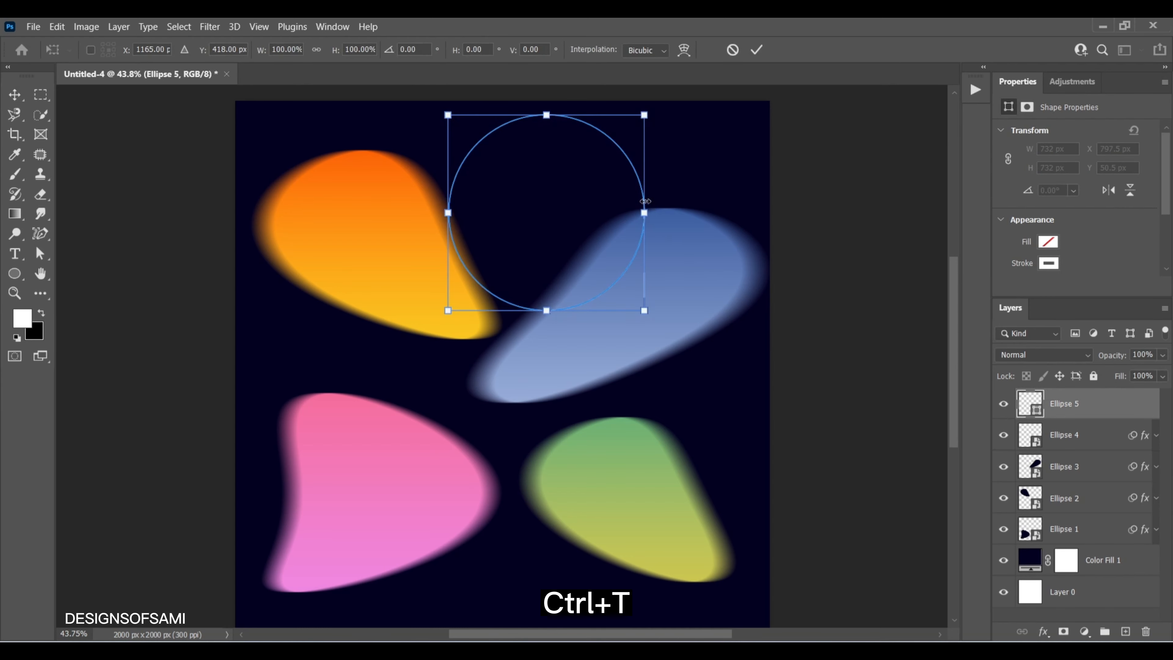
pyautogui.moveTo(629, 164); pyautogui.dragTo(809, 199)
pyautogui.moveTo(827, 347); pyautogui.dragTo(834, 355)
pyautogui.moveTo(808, 189)
pyautogui.mouseDown()
pyautogui.moveTo(795, 174)
pyautogui.moveTo(799, 198)
pyautogui.moveTo(801, 188)
pyautogui.mouseUp()
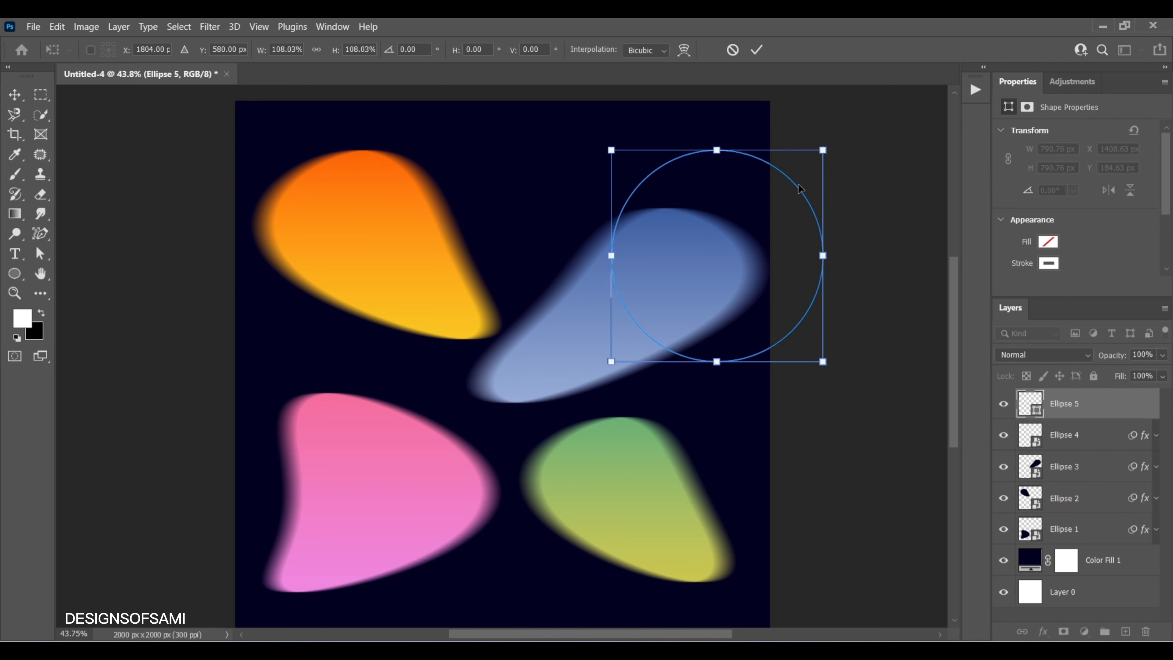
pyautogui.press('Return')
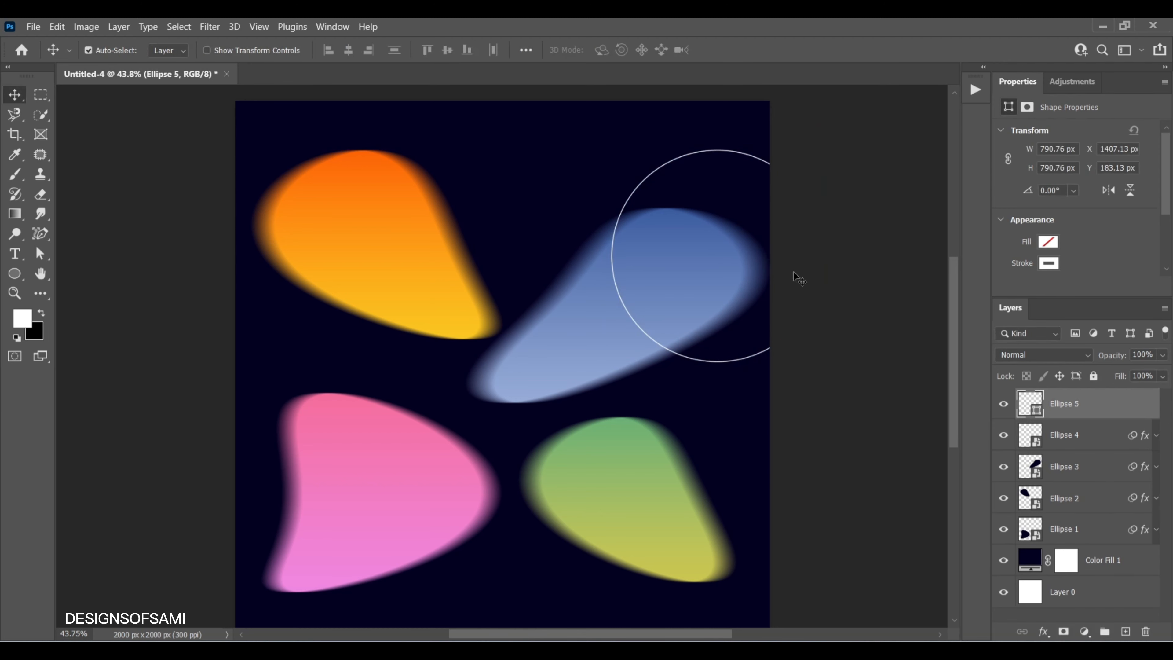
# Duplicate the outlined circle, scale the copy to about 668 px and place it over the orange blob, extending past the canvas's left edge.
pyautogui.hotkey('ctrl', 'j')
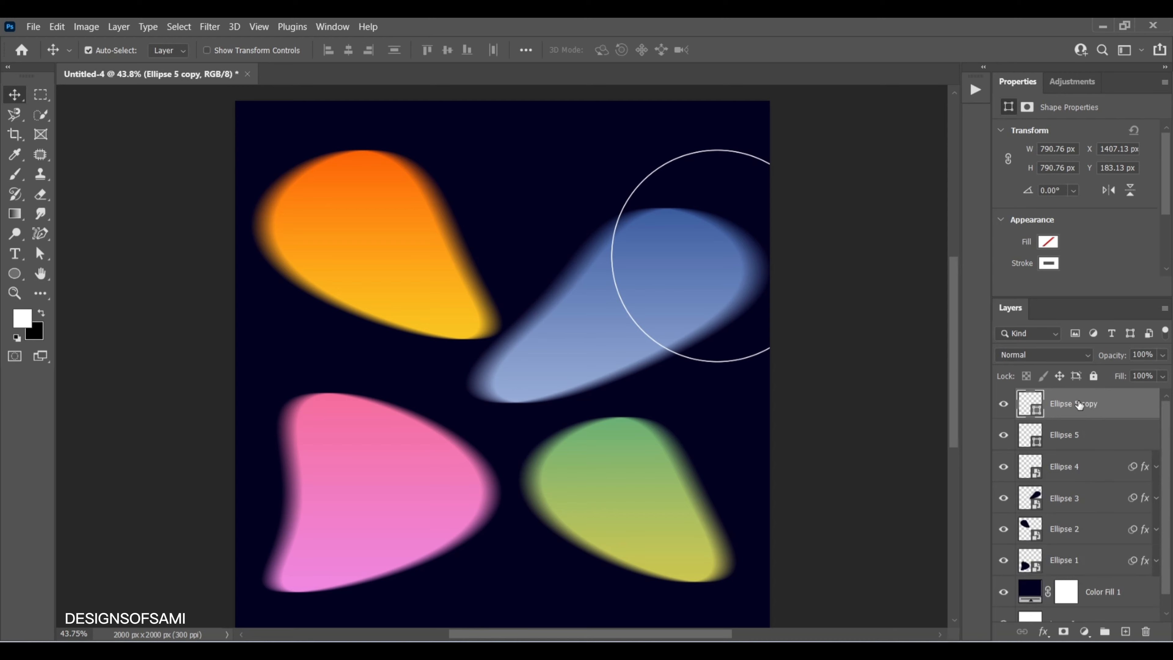
pyautogui.hotkey('ctrl', 't')
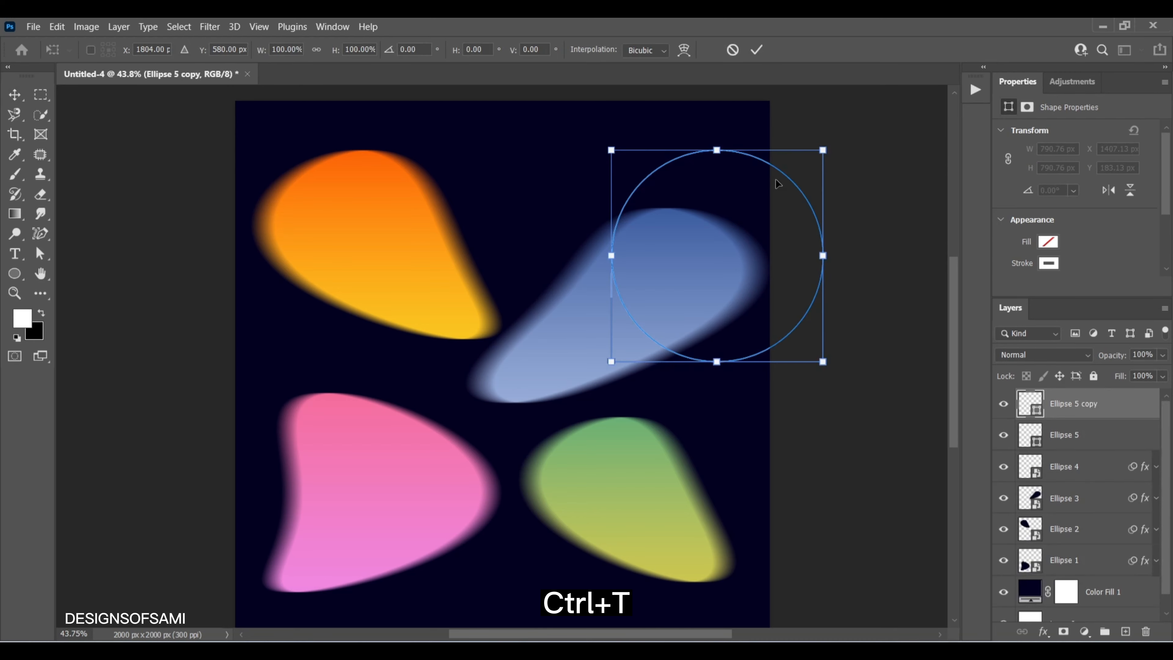
pyautogui.moveTo(781, 175); pyautogui.dragTo(328, 169)
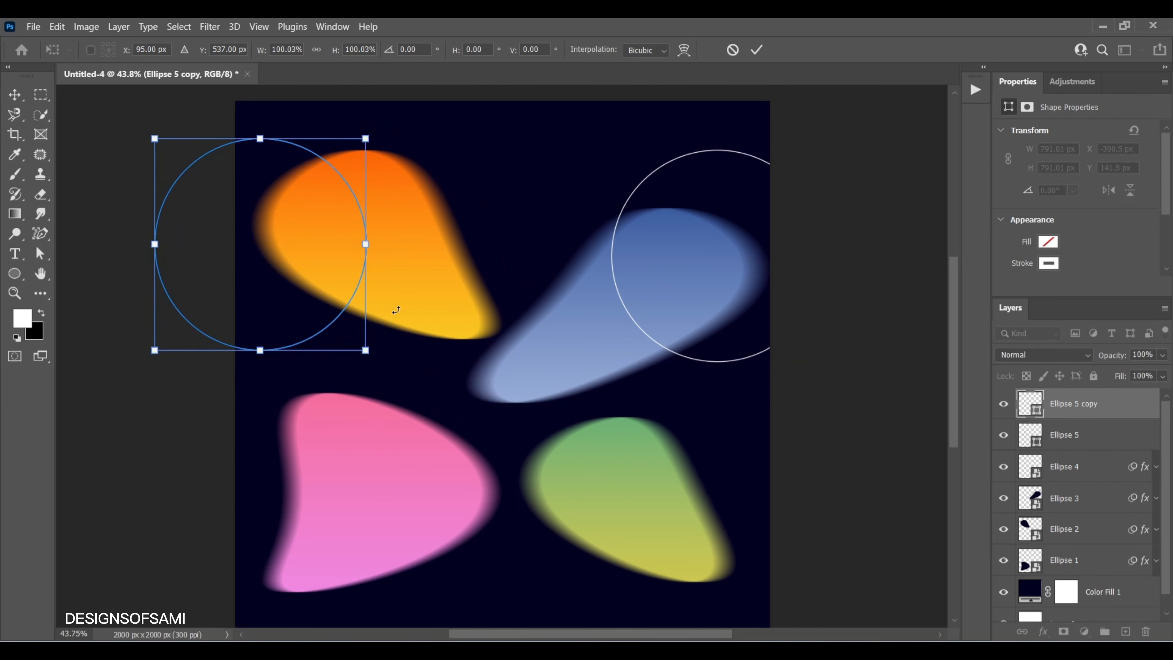
pyautogui.moveTo(365, 352); pyautogui.dragTo(350, 333)
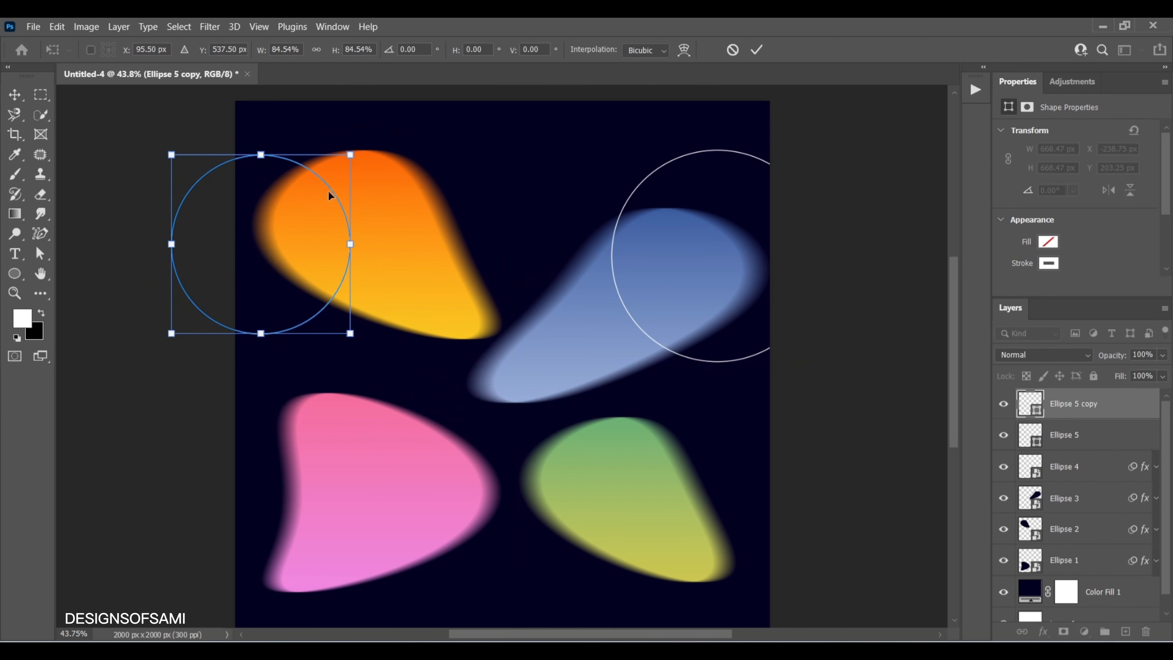
pyautogui.moveTo(335, 188); pyautogui.dragTo(308, 189)
pyautogui.press('Return')
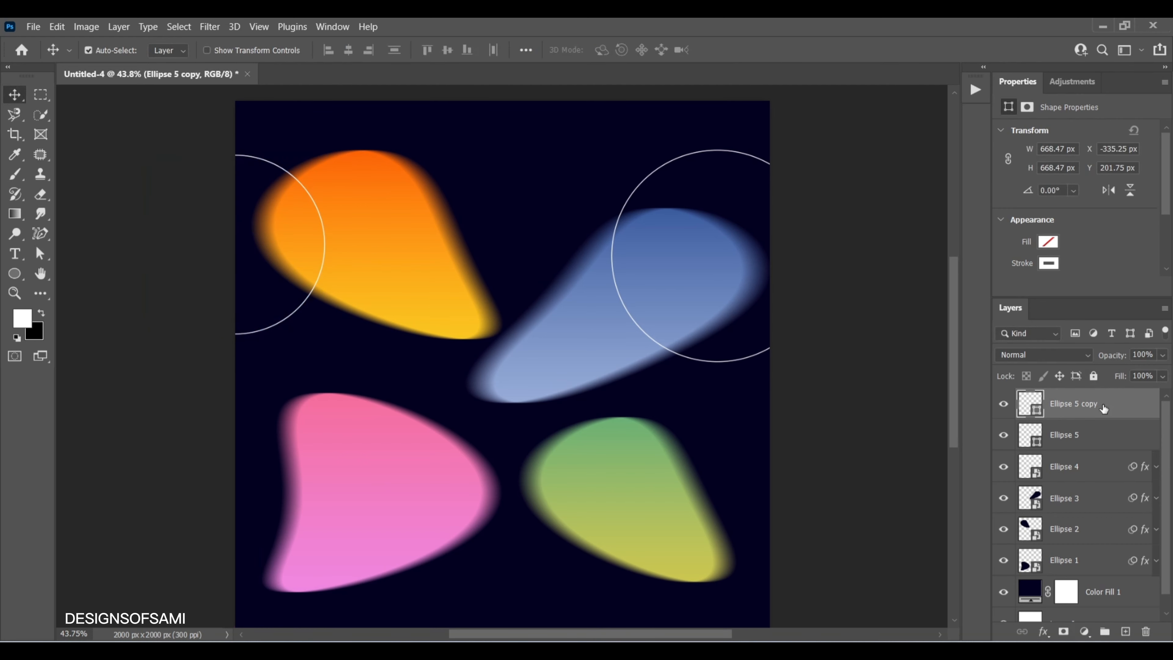
# Duplicate the circle over the orange blob, shrink the copy to about 441 px and place it over the green blob's upper right side.
pyautogui.hotkey('ctrl', 'j')
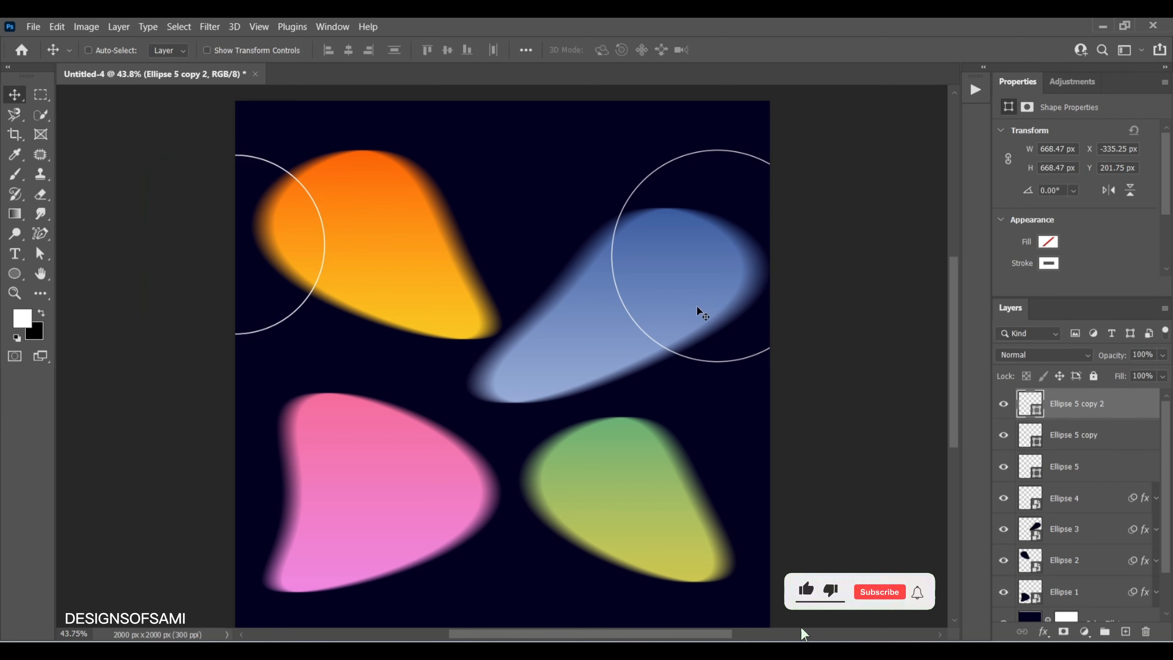
pyautogui.hotkey('ctrl', 't')
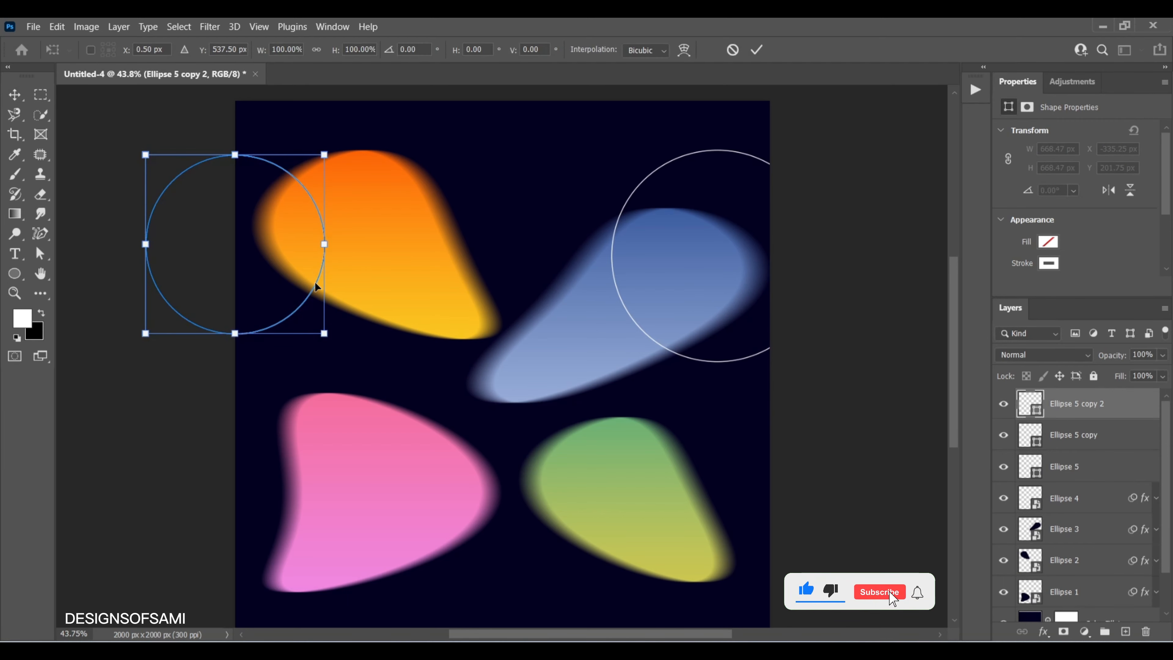
pyautogui.moveTo(315, 283); pyautogui.dragTo(668, 533)
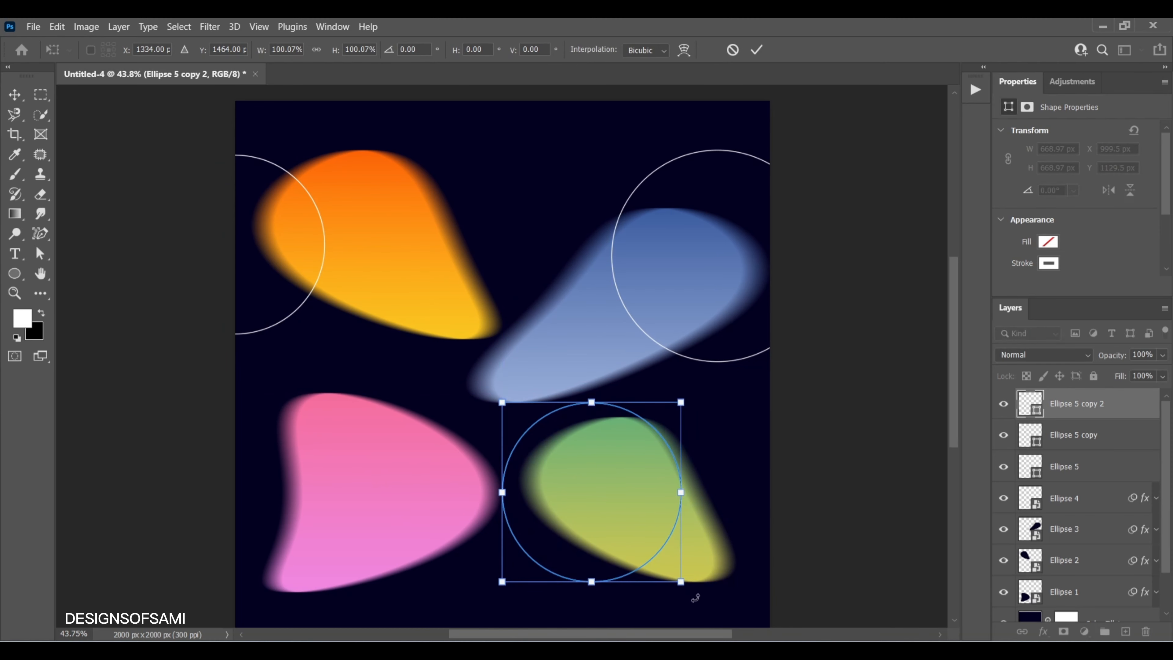
pyautogui.moveTo(680, 581); pyautogui.dragTo(735, 508)
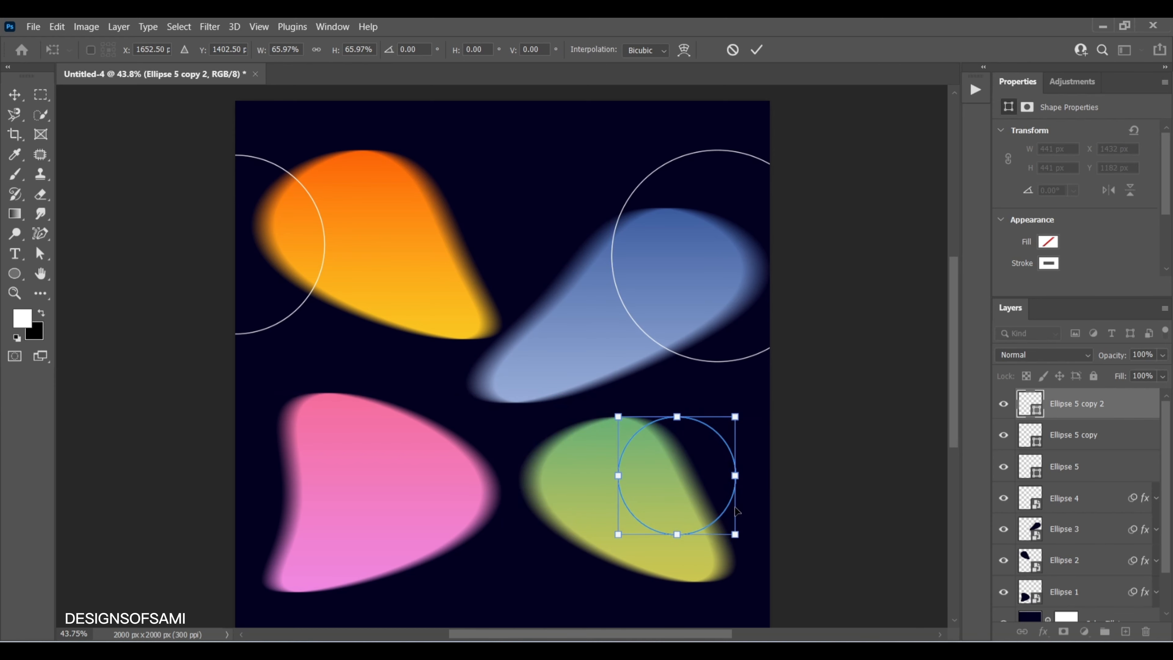
pyautogui.press('Return')
pyautogui.scroll(-1, 679, 412)
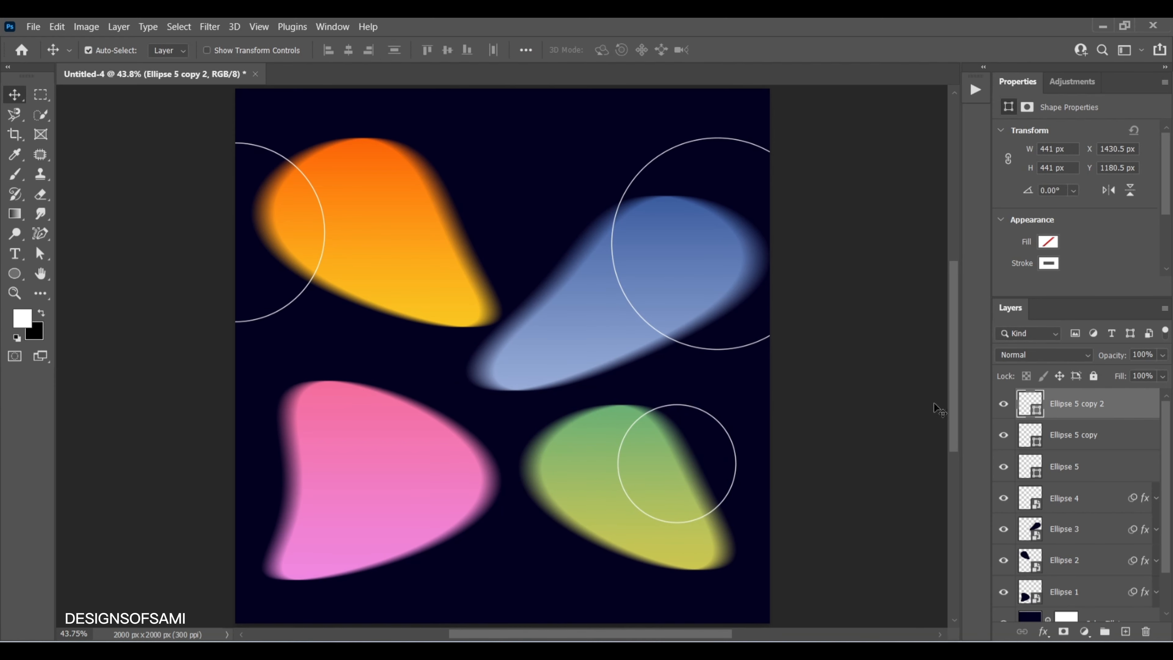
# Duplicate the green blob's circle, enlarge the copy to about 478 px and place it over the pink blob's upper-left edge.
pyautogui.hotkey('ctrl', 'j')
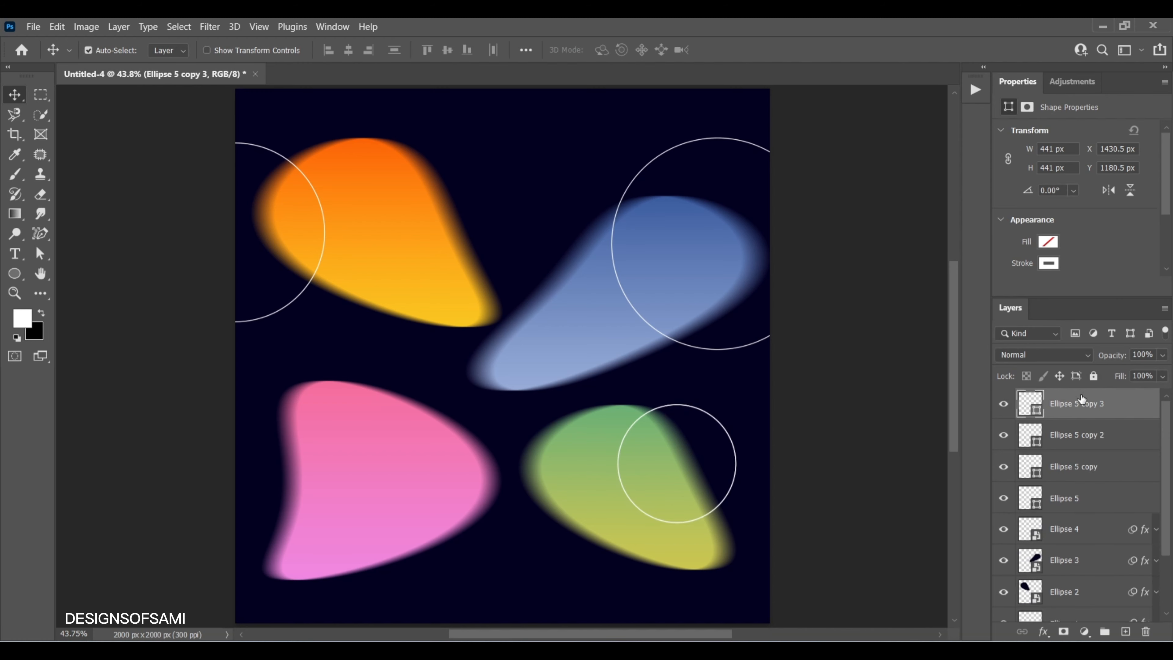
pyautogui.hotkey('ctrl', 't')
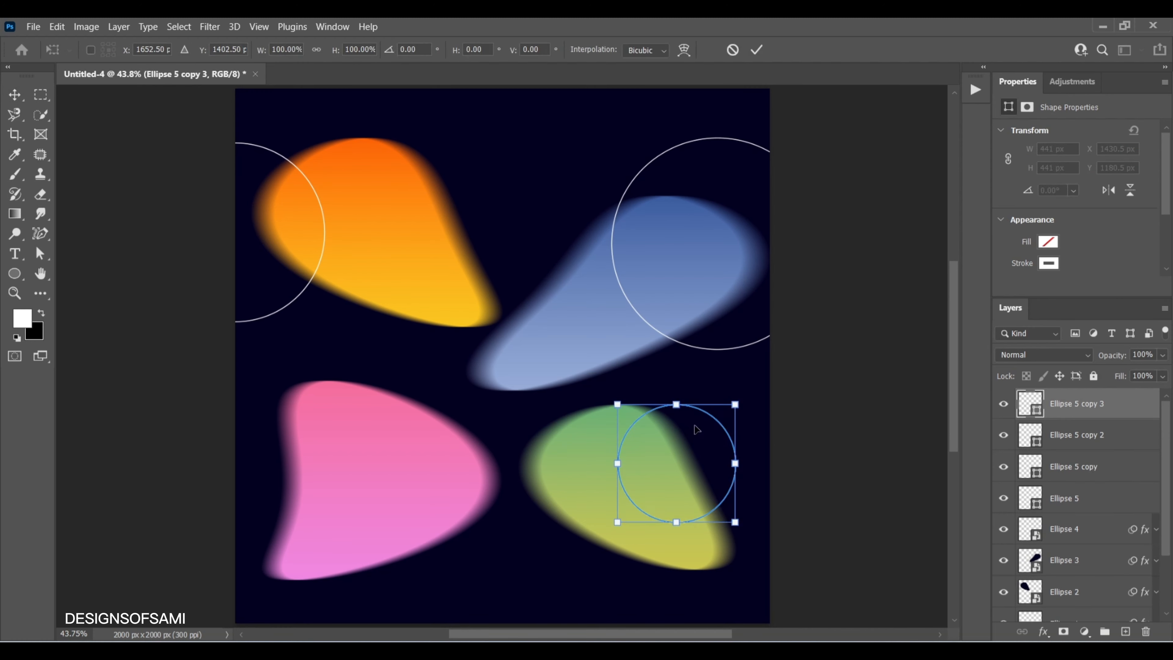
pyautogui.moveTo(717, 423); pyautogui.dragTo(340, 368)
pyautogui.moveTo(354, 481); pyautogui.dragTo(359, 485)
pyautogui.moveTo(348, 386); pyautogui.dragTo(334, 389)
pyautogui.press('Return')
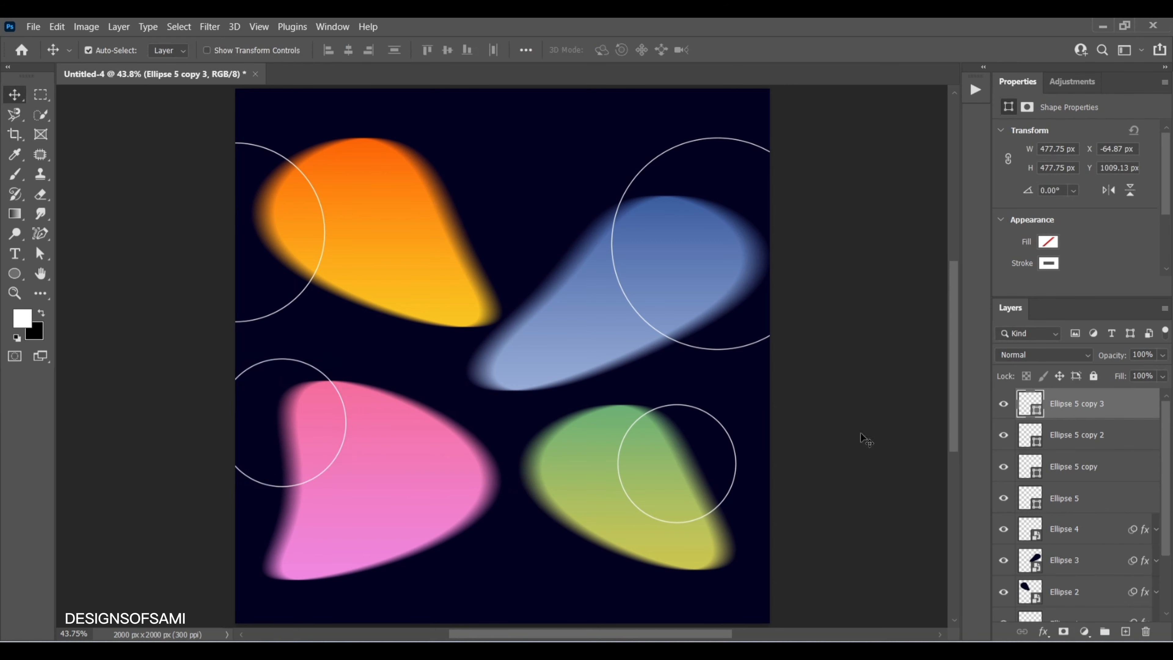
# Duplicate the pink blob's circle, shrink the copy to about 414 px and place it where the orange and blue blobs nearly meet.
pyautogui.hotkey('ctrl', 'j')
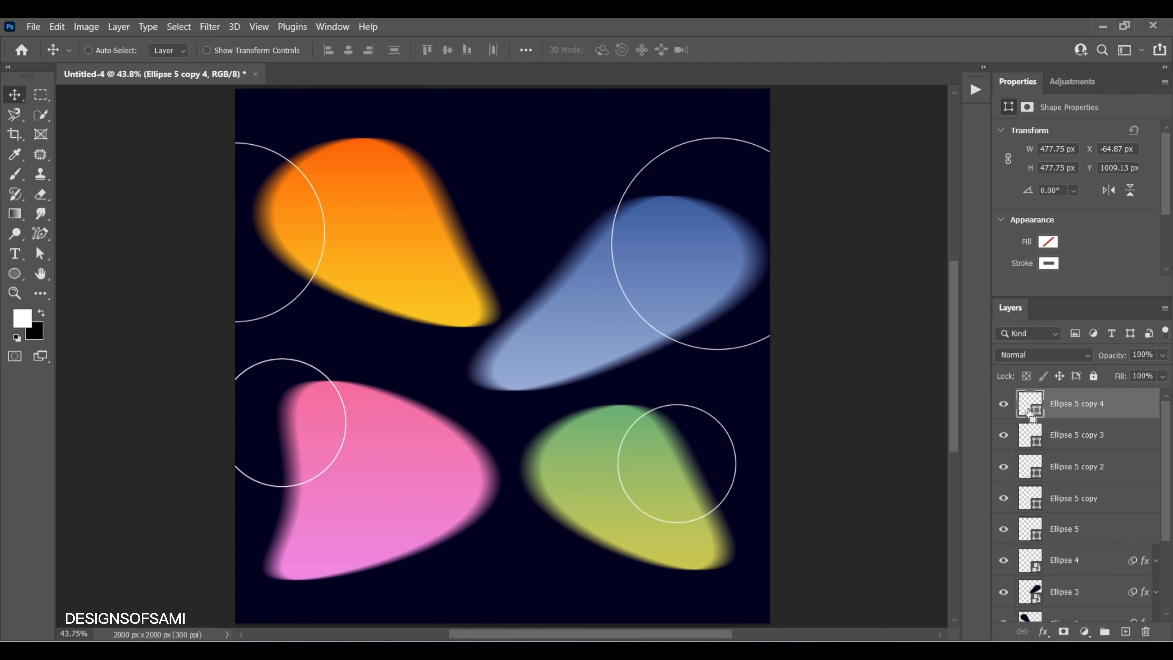
pyautogui.hotkey('ctrl', 't')
pyautogui.moveTo(328, 375); pyautogui.dragTo(534, 294)
pyautogui.moveTo(555, 403); pyautogui.dragTo(549, 397)
pyautogui.press('Return')
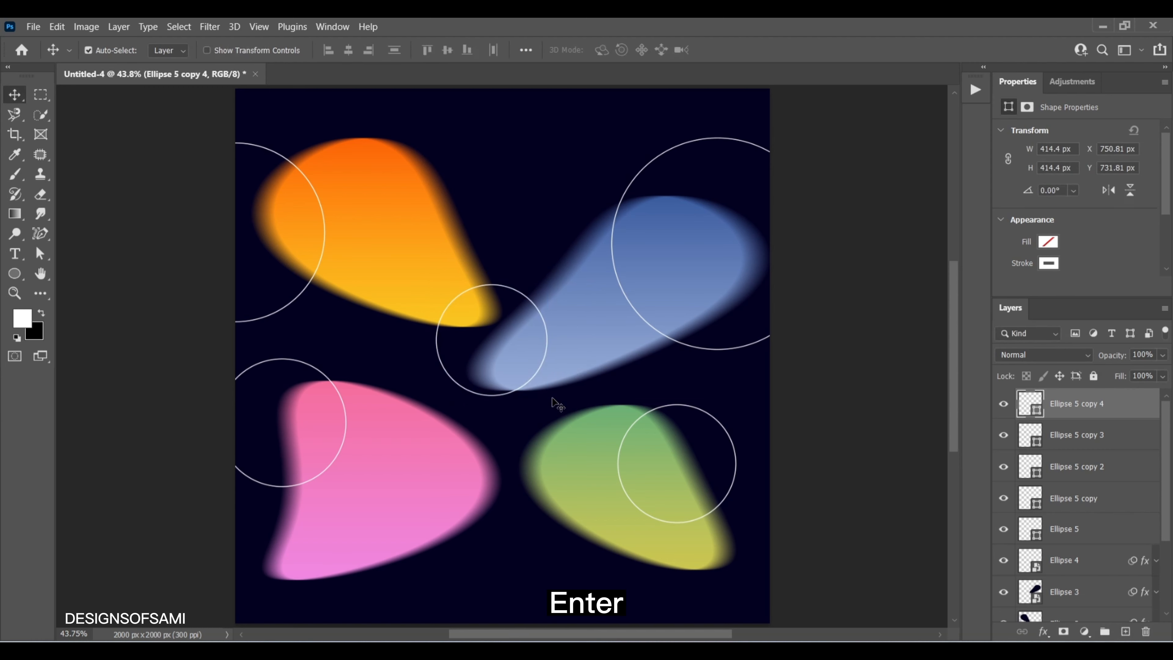
pyautogui.scroll(1, 552, 400)
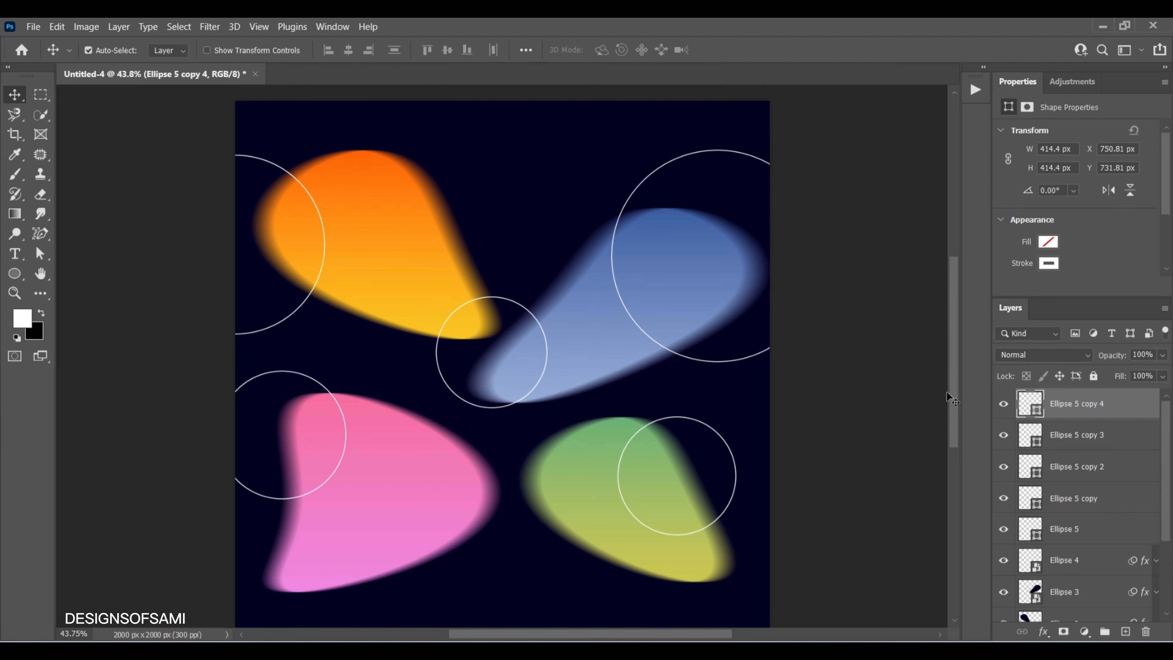
# Duplicate the central circle, enlarge the copy to about 616 px and place it across the canvas's top edge, overlapping the orange blob.
pyautogui.hotkey('ctrl', 'j')
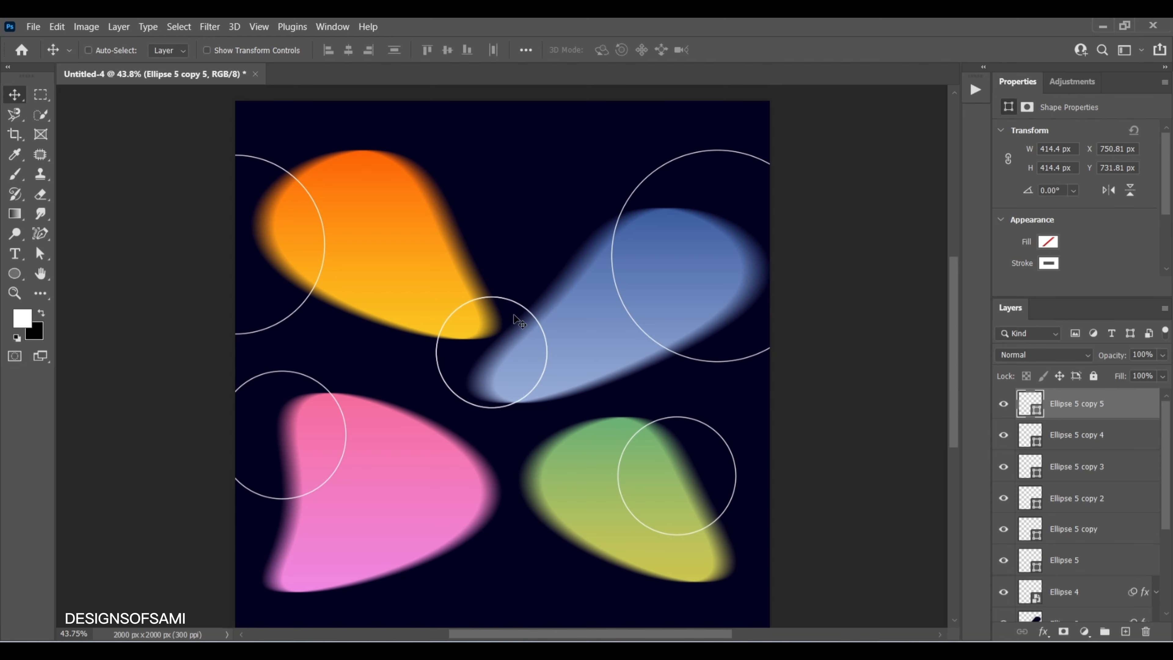
pyautogui.hotkey('ctrl', 't')
pyautogui.moveTo(530, 313); pyautogui.dragTo(543, 110)
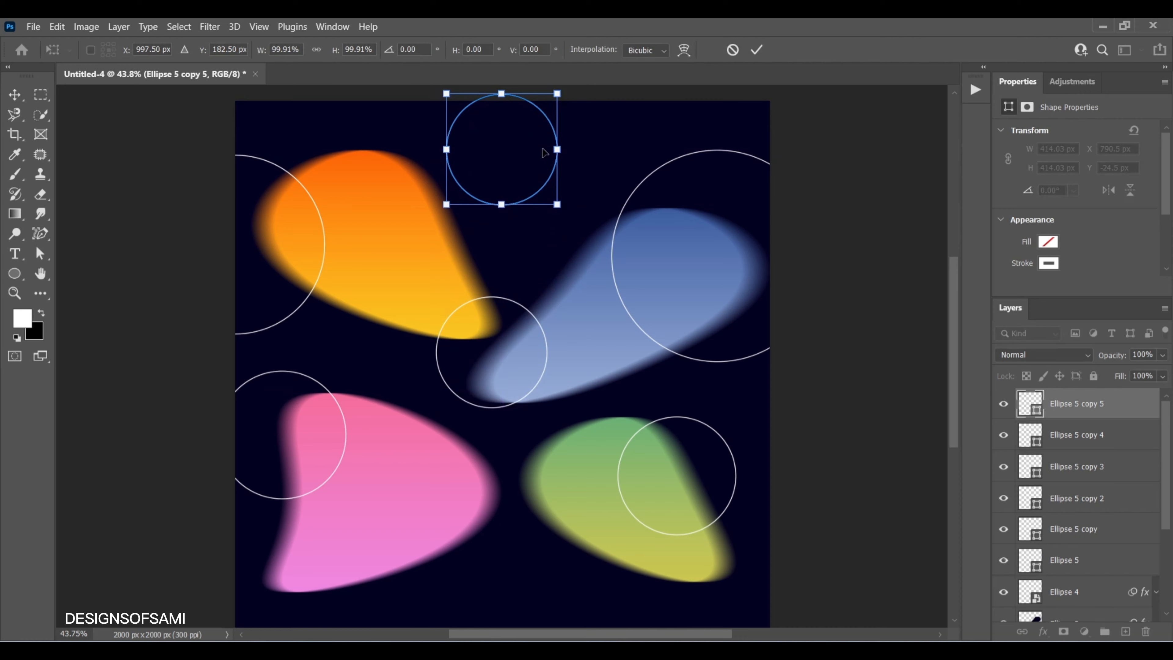
pyautogui.scroll(2, 543, 152)
pyautogui.moveTo(558, 243); pyautogui.dragTo(533, 233)
pyautogui.press('Return')
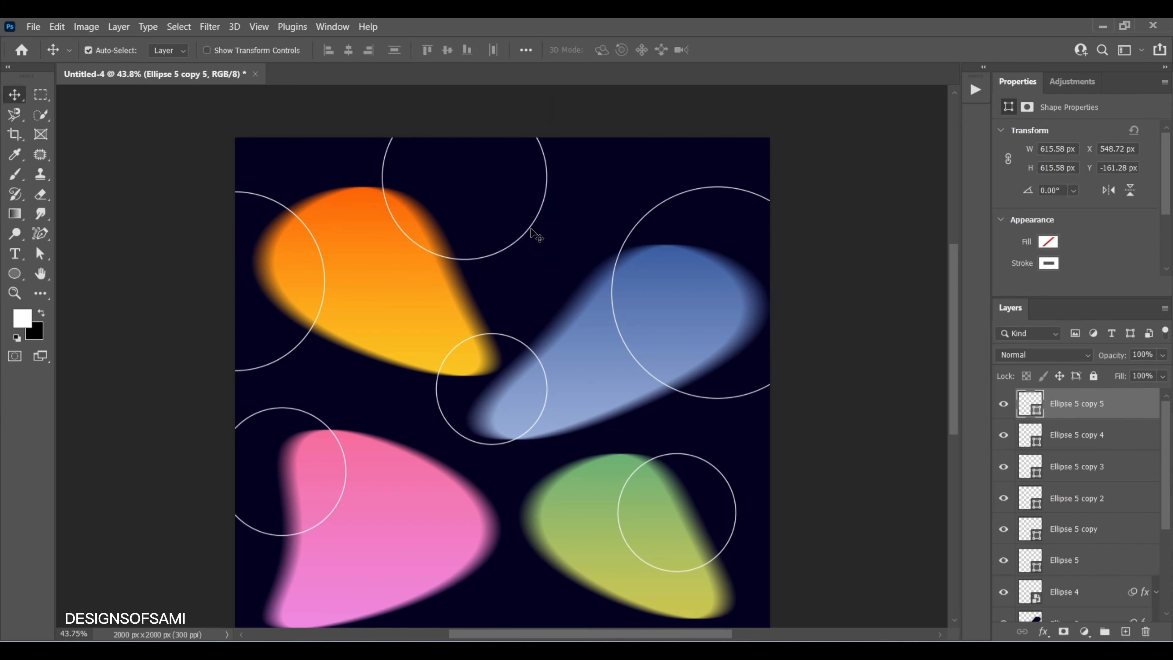
pyautogui.scroll(-3, 557, 257)
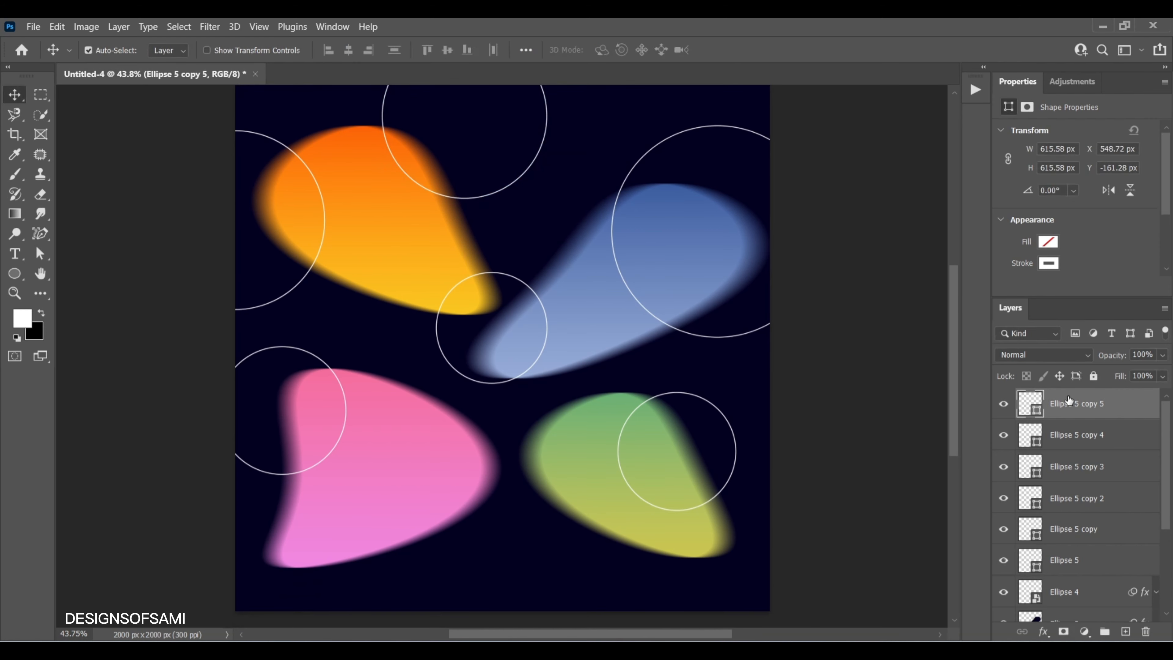
# Duplicate the top circle, enlarge the copy to about 675 px and place it across the canvas's bottom edge, overlapping the pink blob.
pyautogui.hotkey('ctrl', 'j')
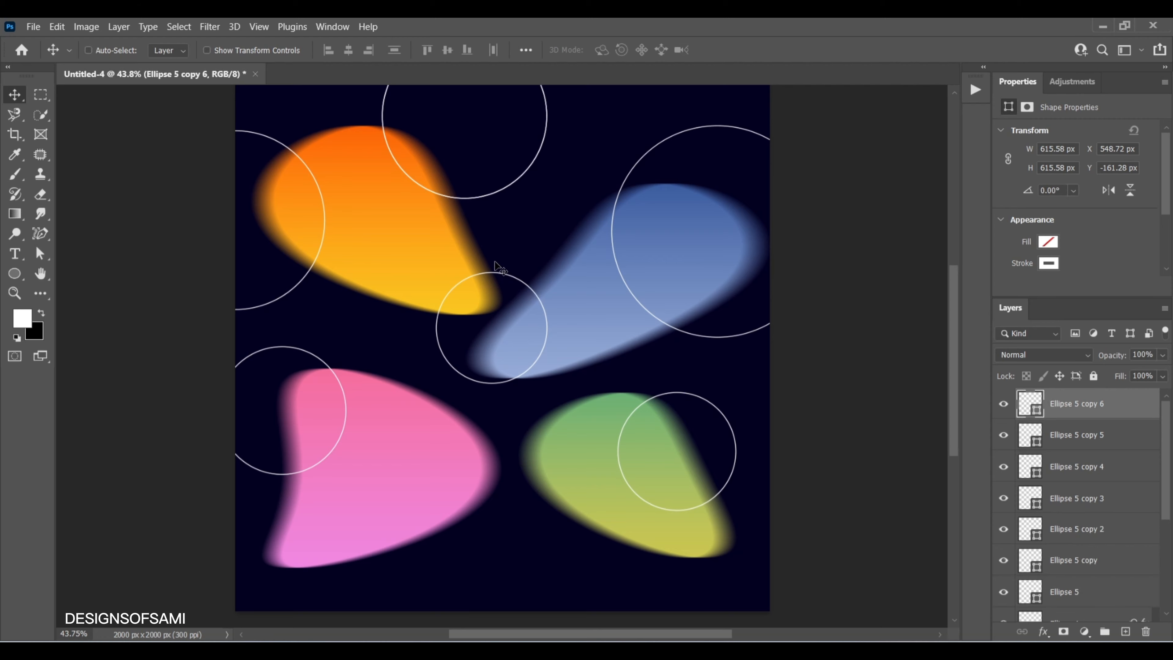
pyautogui.hotkey('ctrl', 't')
pyautogui.moveTo(514, 186); pyautogui.dragTo(555, 582)
pyautogui.scroll(-2, 515, 481)
pyautogui.press('Return')
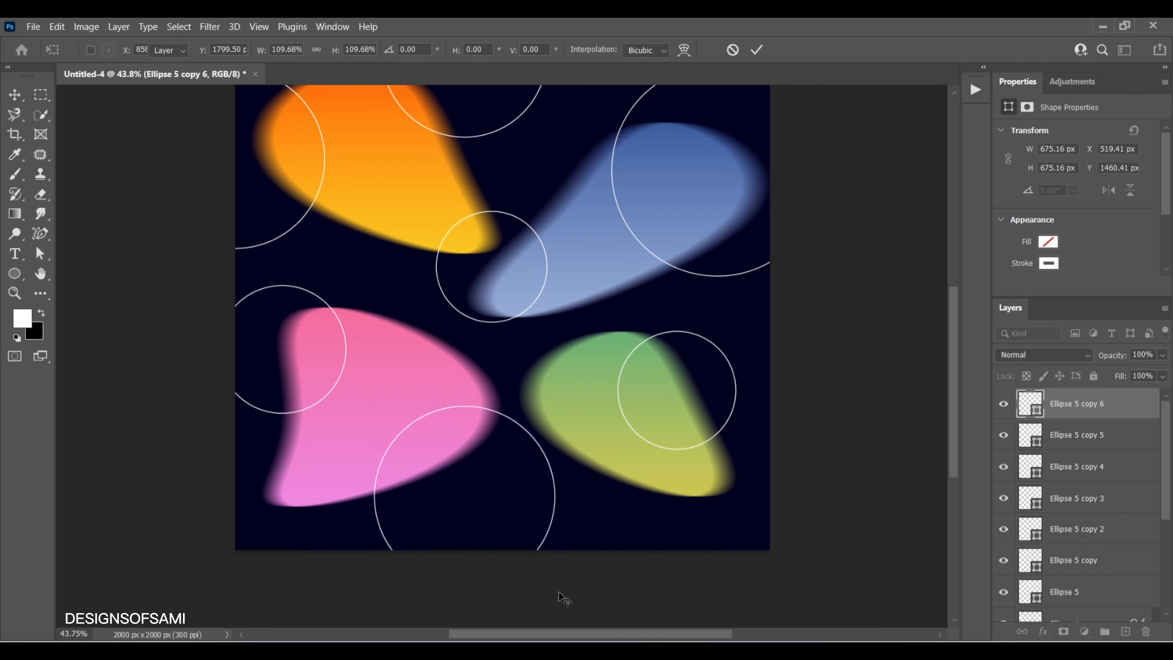
pyautogui.scroll(2, 559, 599)
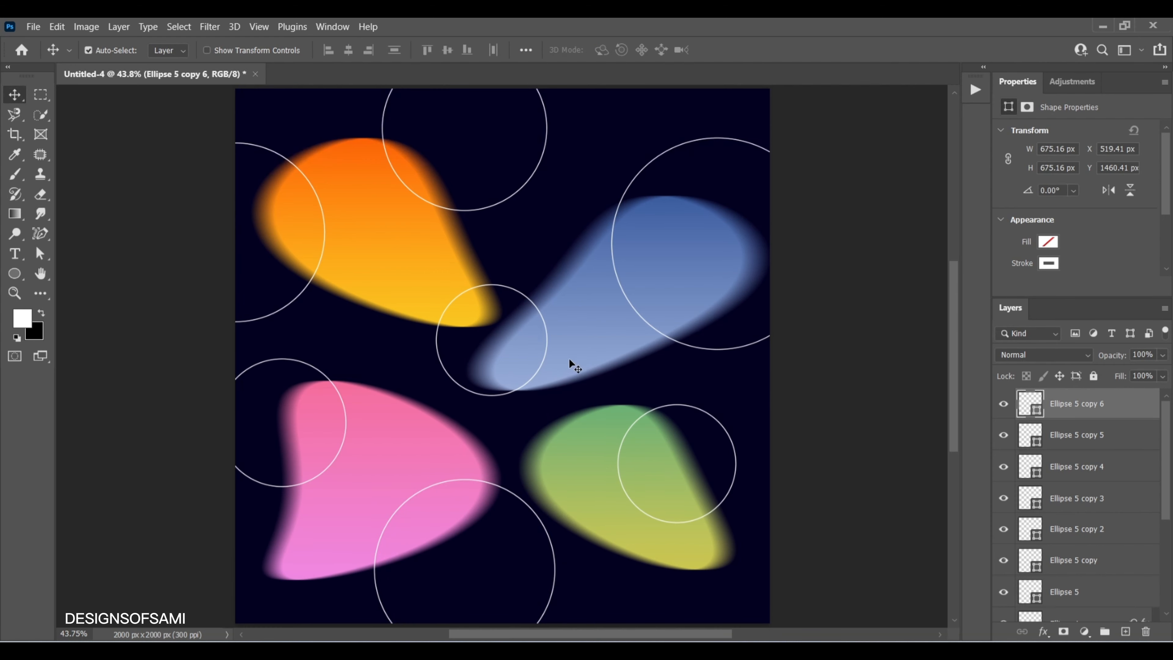
pyautogui.scroll(-1, 569, 357)
pyautogui.scroll(1, 587, 315)
pyautogui.scroll(-2, 1101, 252)
pyautogui.scroll(1, 1099, 252)
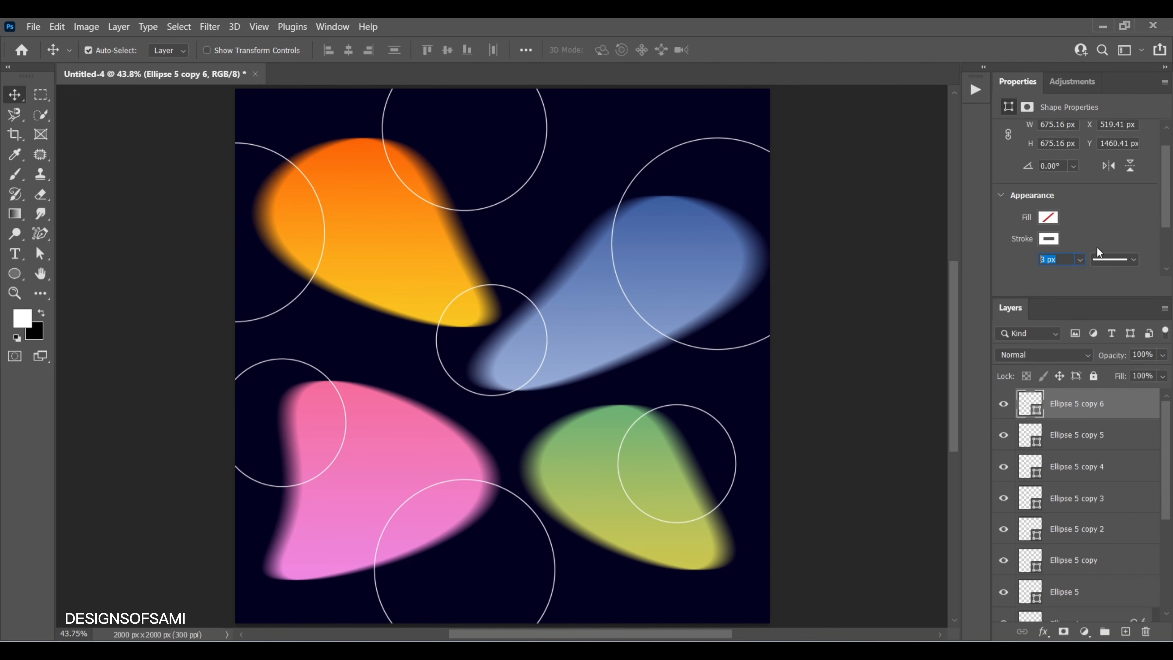
pyautogui.scroll(-1, 1100, 471)
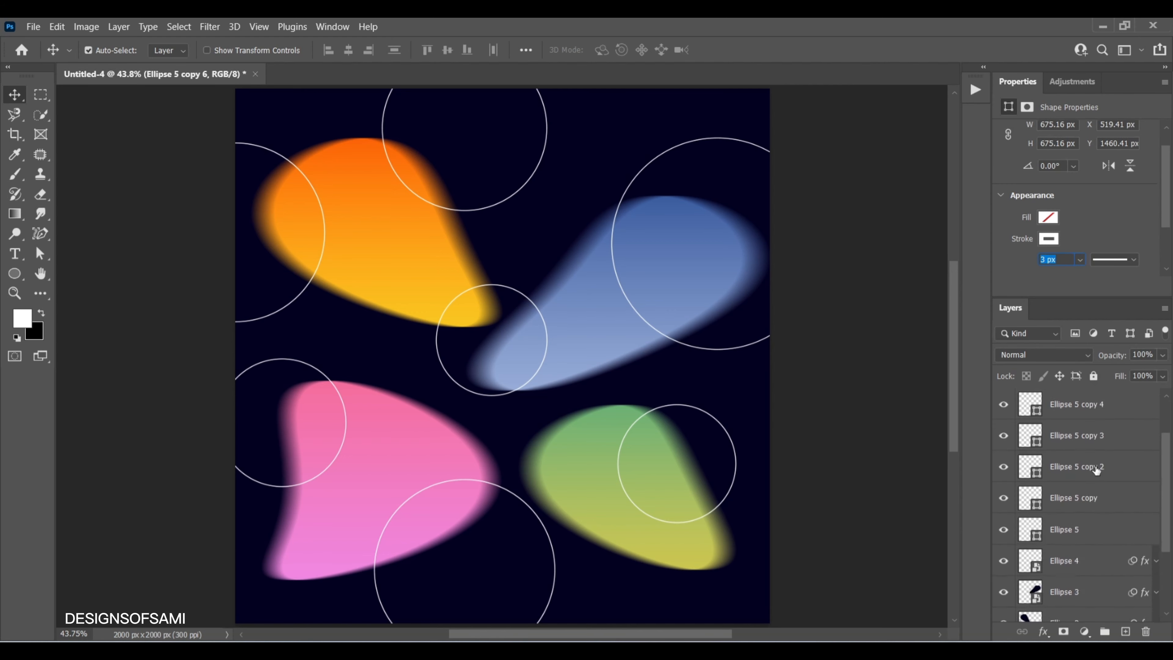
pyautogui.scroll(1, 1100, 470)
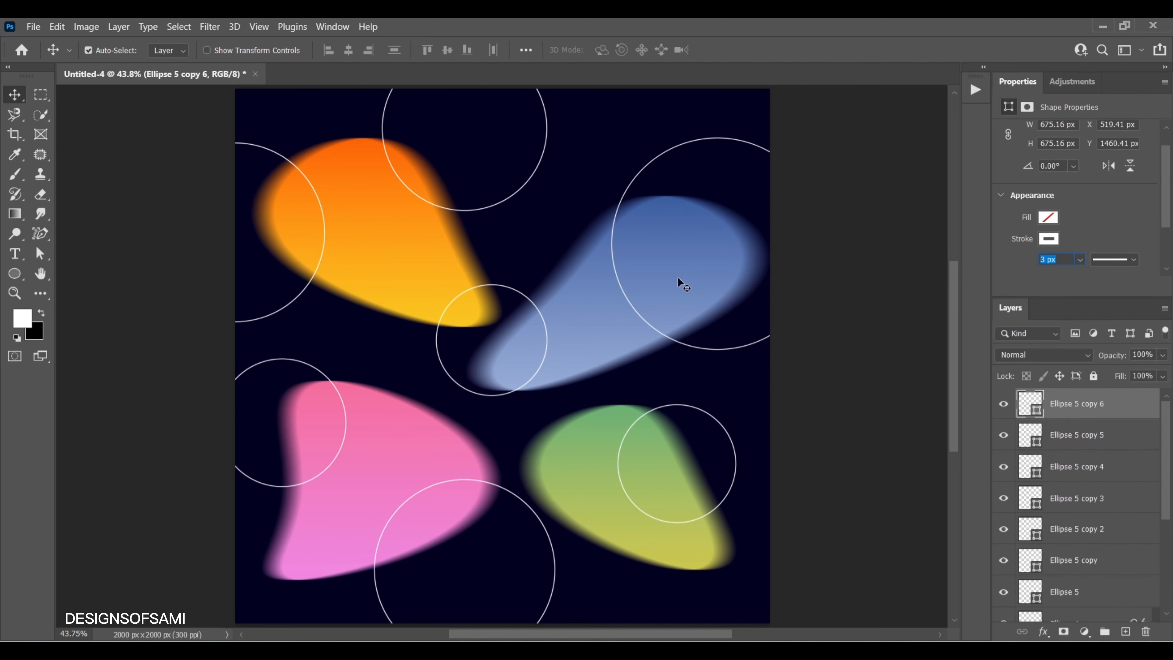
# Move the Ellipse 5 layer directly below Ellipse 3 so its circle passes behind the blue blob.
pyautogui.scroll(-2, 1065, 478)
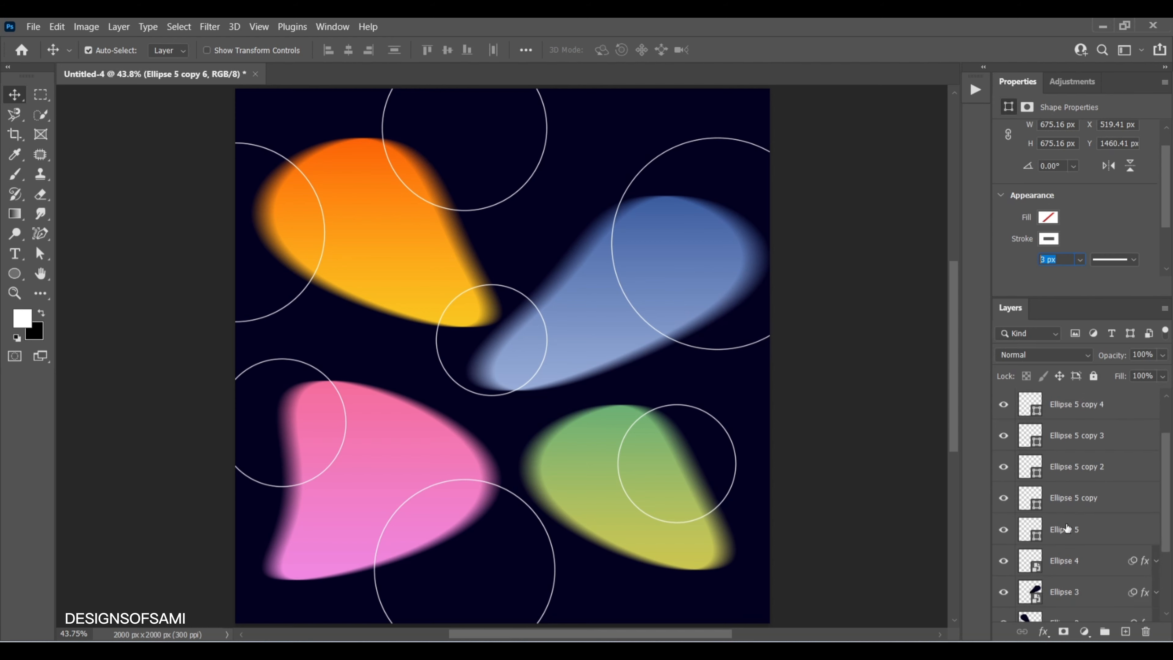
pyautogui.click(1007, 528)
pyautogui.click(1084, 531)
pyautogui.scroll(-2, 1096, 526)
pyautogui.moveTo(1100, 476); pyautogui.dragTo(1098, 547)
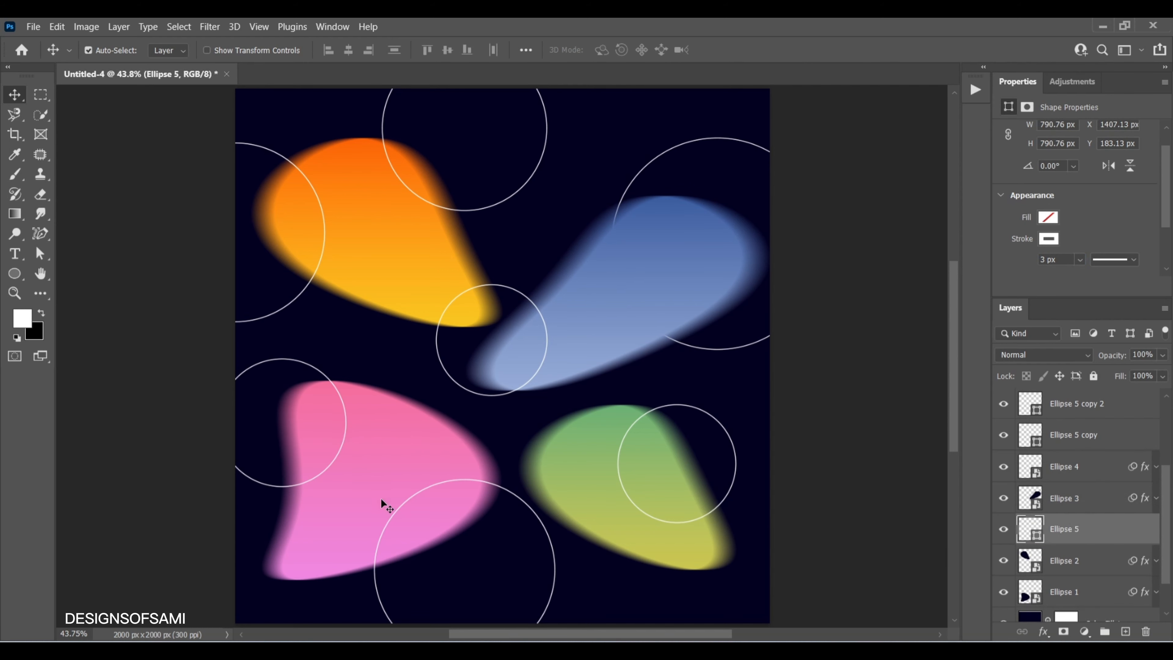
# Move the Ellipse 5 copy 3 layer below Ellipse 1, just above Color Fill 1, to put its circle behind the pink blob.
pyautogui.scroll(3, 1063, 544)
pyautogui.click(1004, 467)
pyautogui.click(1003, 467)
pyautogui.click(1109, 472)
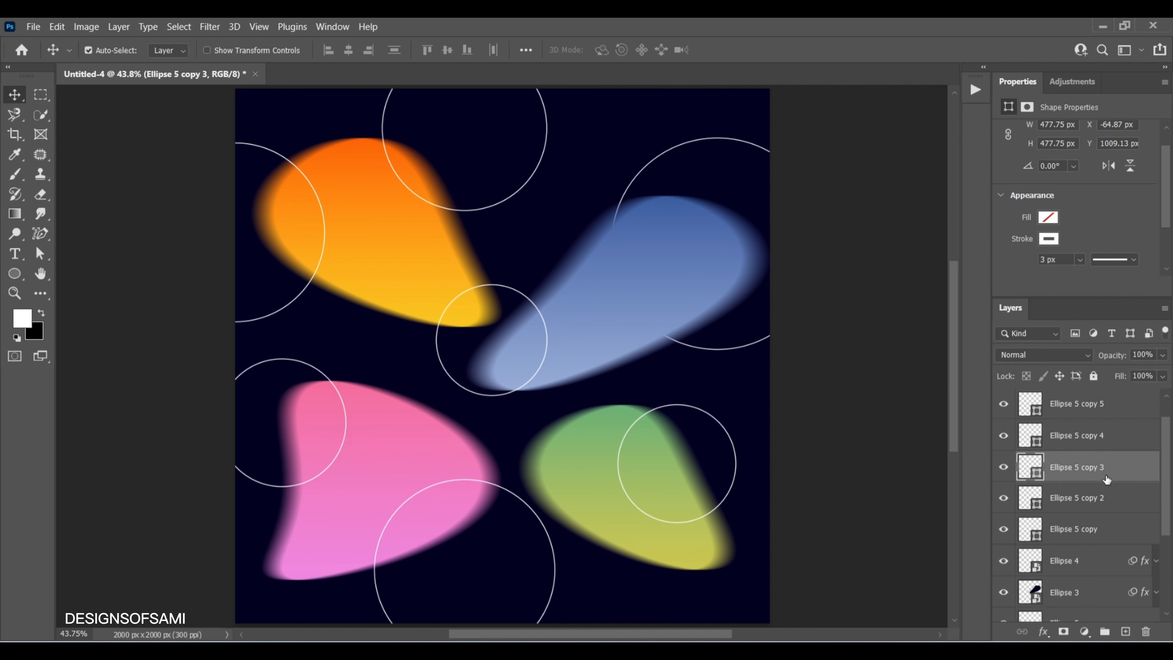
pyautogui.scroll(-1, 1109, 473)
pyautogui.moveTo(1120, 440); pyautogui.dragTo(1111, 575)
pyautogui.scroll(-3, 1104, 545)
pyautogui.moveTo(1111, 473); pyautogui.dragTo(1109, 574)
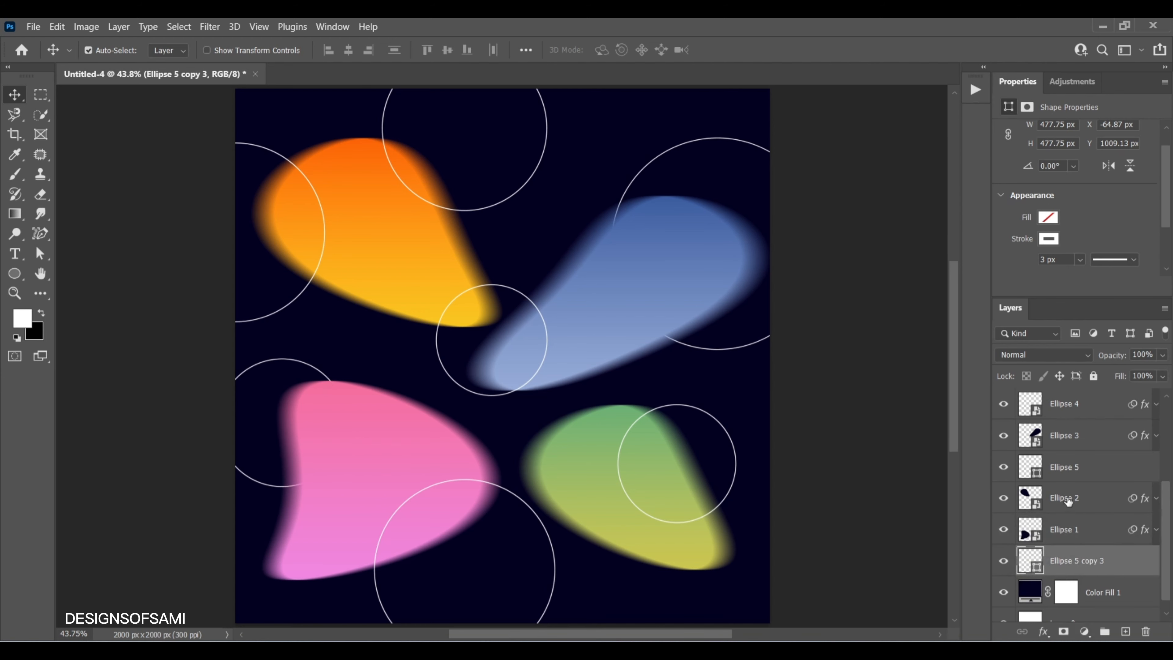
# Move the Ellipse 5 copy 4 layer between Ellipse 2 and Ellipse 1 so the central circle sits behind the orange and blue blobs.
pyautogui.scroll(5, 1042, 433)
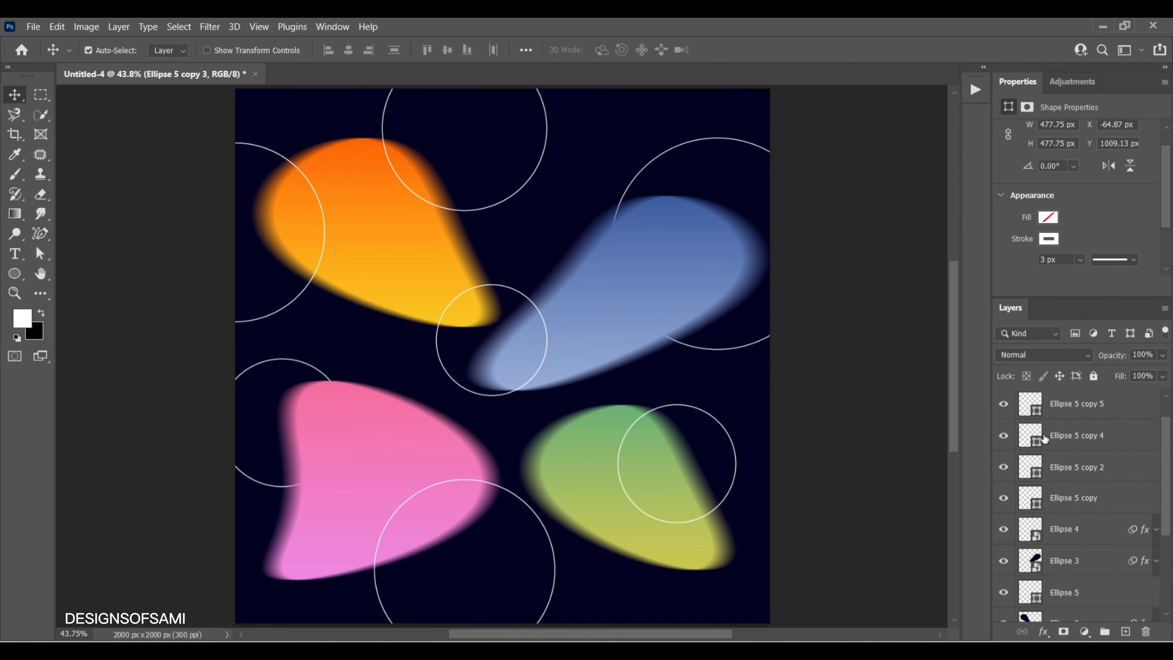
pyautogui.click(1004, 468)
pyautogui.click(1005, 468)
pyautogui.moveTo(1109, 469); pyautogui.dragTo(1112, 557)
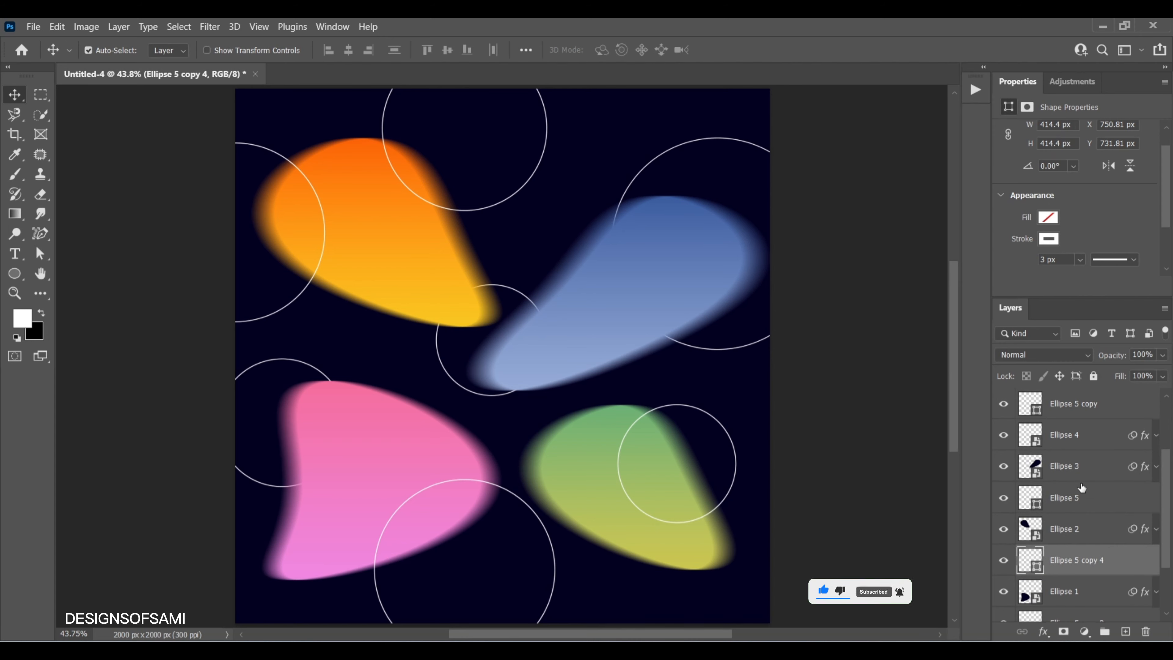
# Move the blue blob's Ellipse 3 layer below Ellipse 5 copy 4, just above Ellipse 1, so it sits behind its circles.
pyautogui.click(1086, 465)
pyautogui.click(1006, 467)
pyautogui.click(1006, 467)
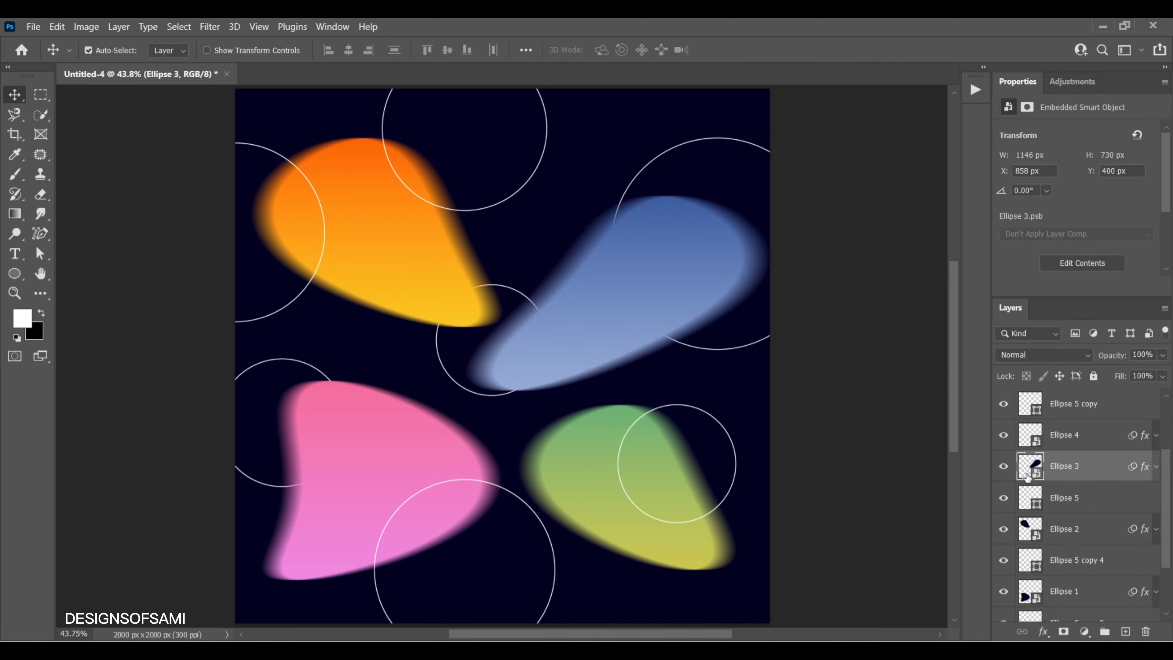
pyautogui.moveTo(1090, 473); pyautogui.dragTo(1095, 551)
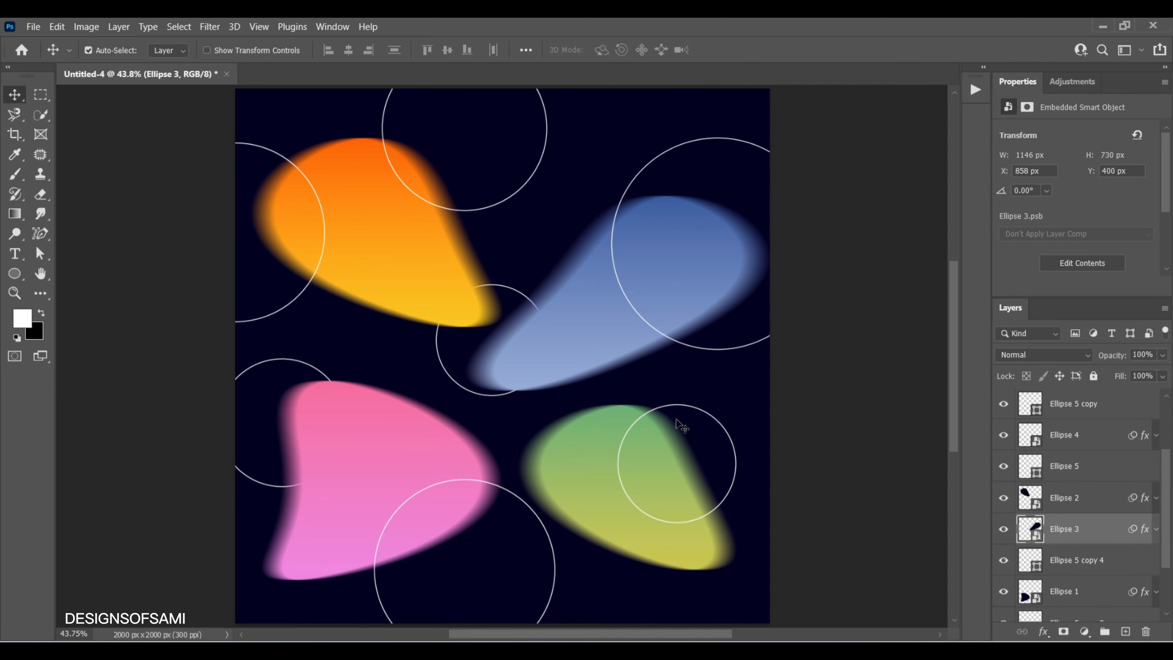
pyautogui.moveTo(1085, 546); pyautogui.dragTo(1093, 576)
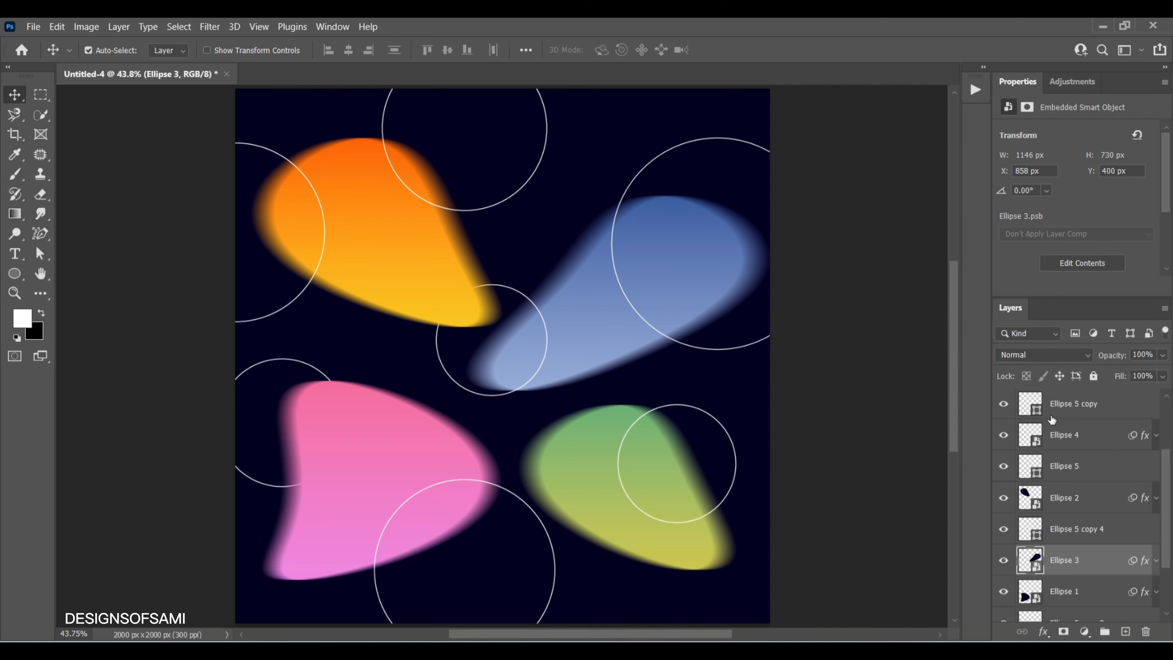
# Move the Ellipse 5 copy 5 layer between Ellipse 2 and Ellipse 5 copy 4 so its circle passes behind the orange blob.
pyautogui.scroll(3, 1081, 464)
pyautogui.click(1002, 437)
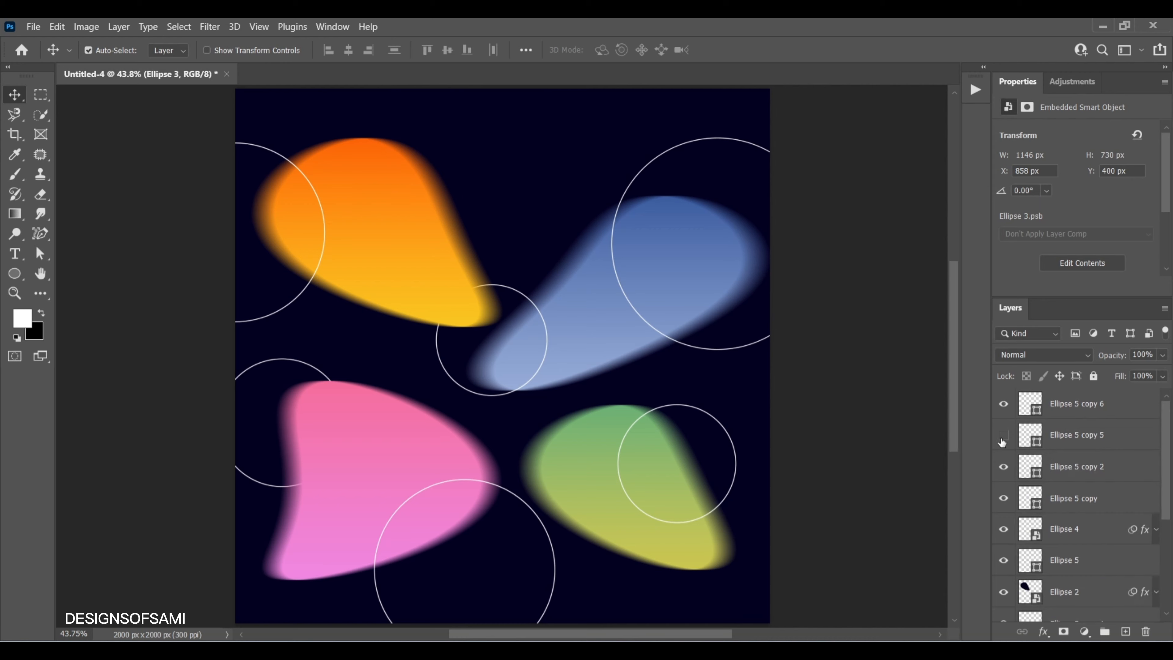
pyautogui.click(1003, 437)
pyautogui.click(1100, 439)
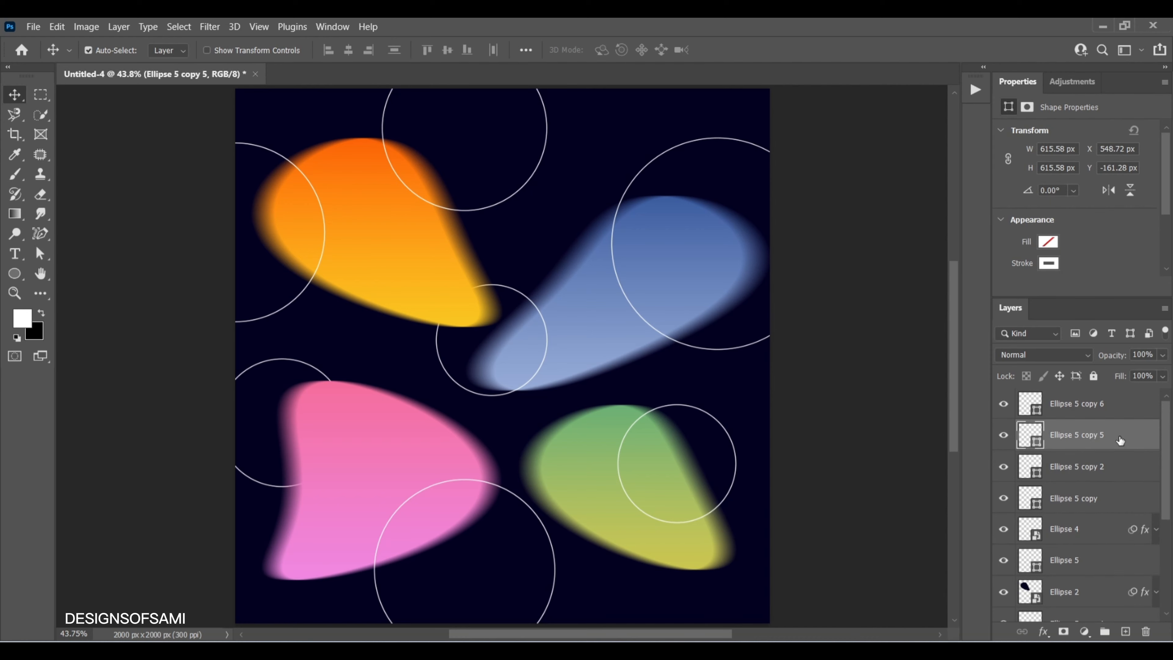
pyautogui.moveTo(1120, 440); pyautogui.dragTo(1109, 527)
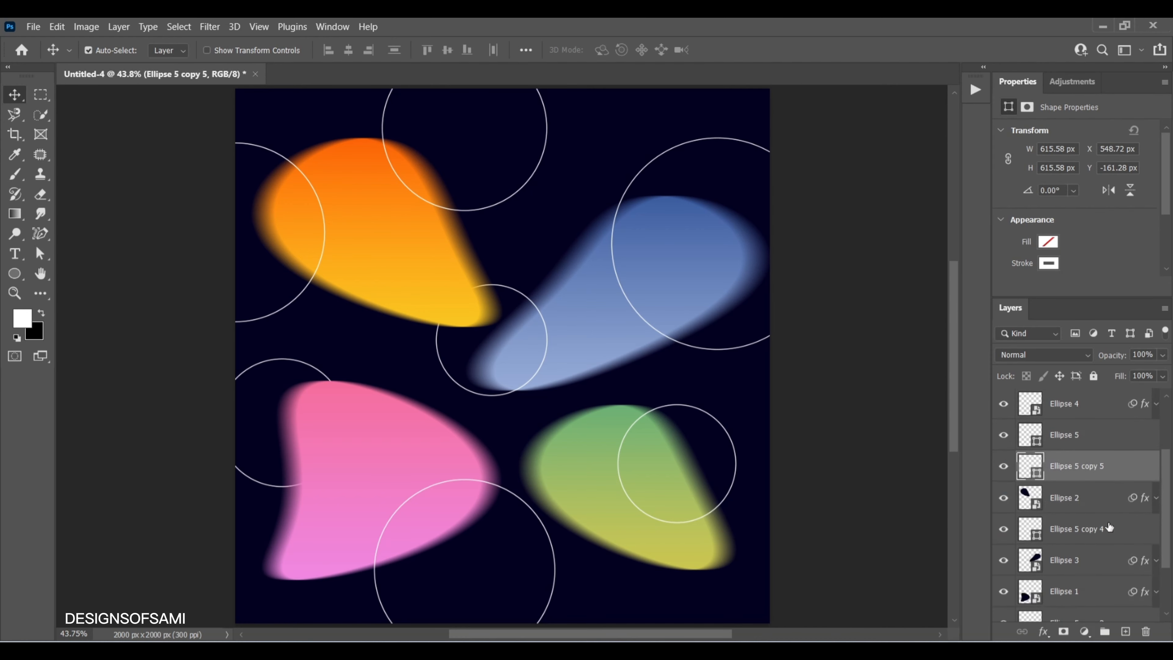
pyautogui.click(1111, 493)
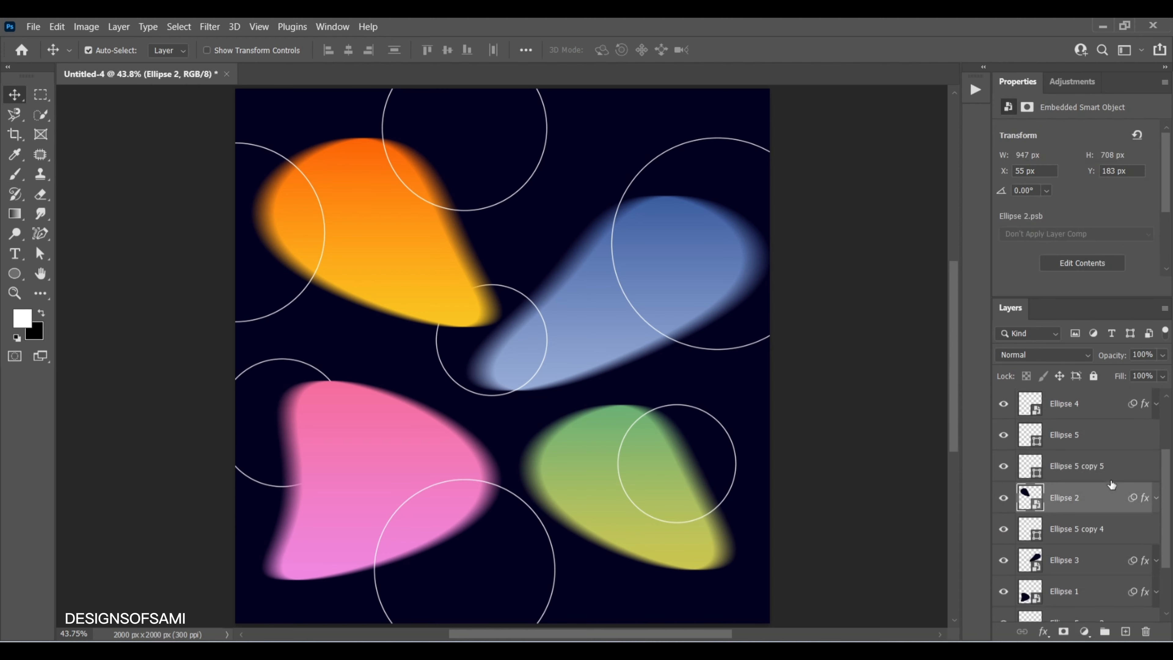
pyautogui.moveTo(1124, 469); pyautogui.dragTo(1121, 521)
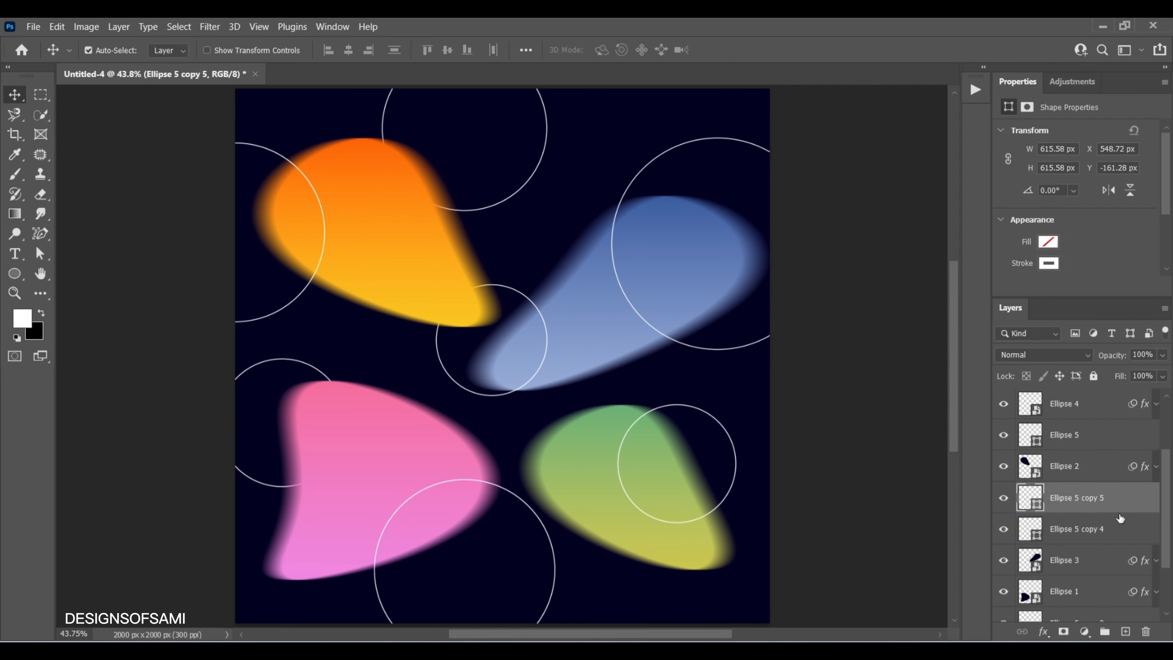
pyautogui.scroll(-1, 1118, 513)
pyautogui.scroll(1, 705, 393)
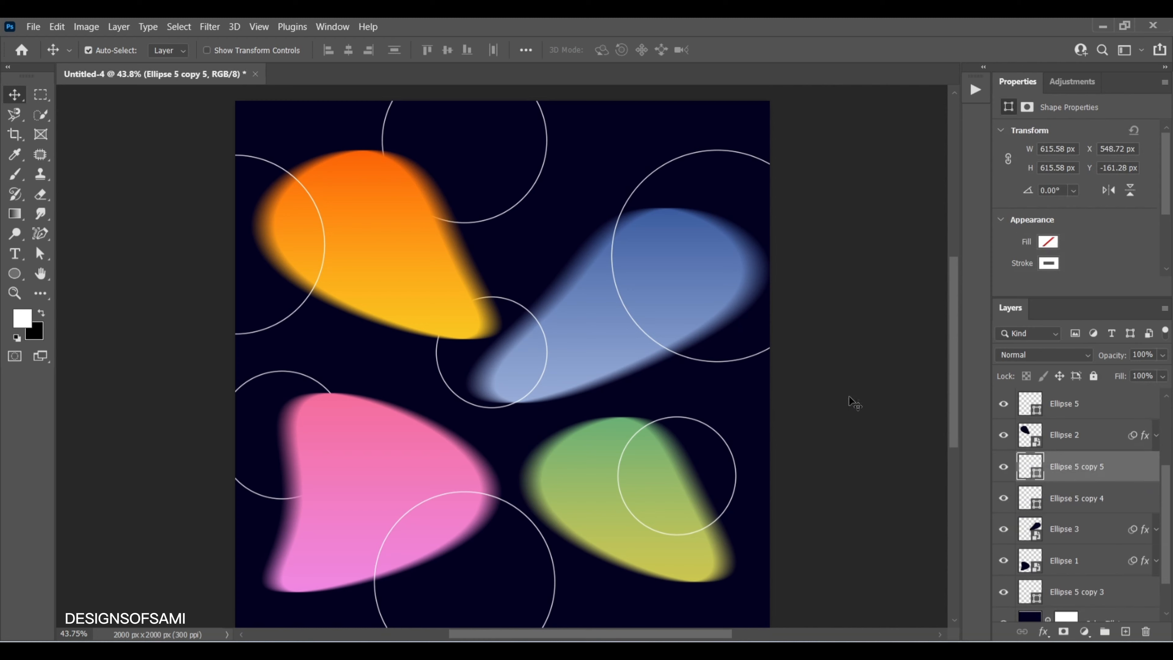
# Group all layers from Ellipse 5 copy 6 down to Color Fill 1, leaving Layer 0 outside the group.
pyautogui.scroll(3, 1111, 483)
pyautogui.click(1117, 407)
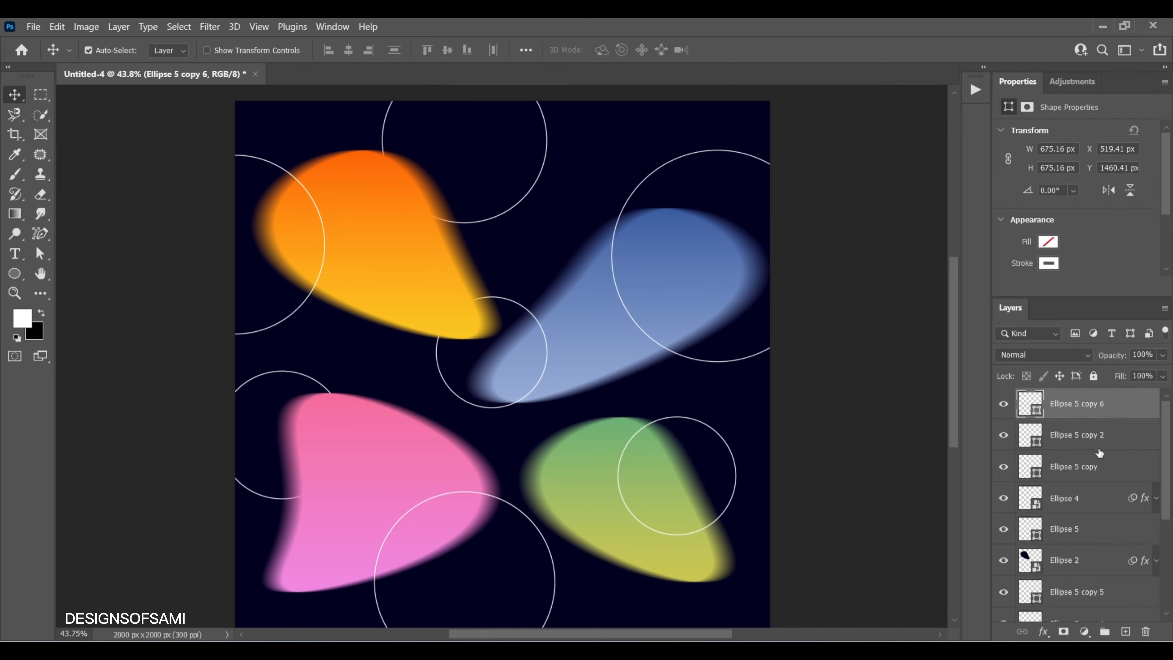
pyautogui.scroll(-5, 1117, 508)
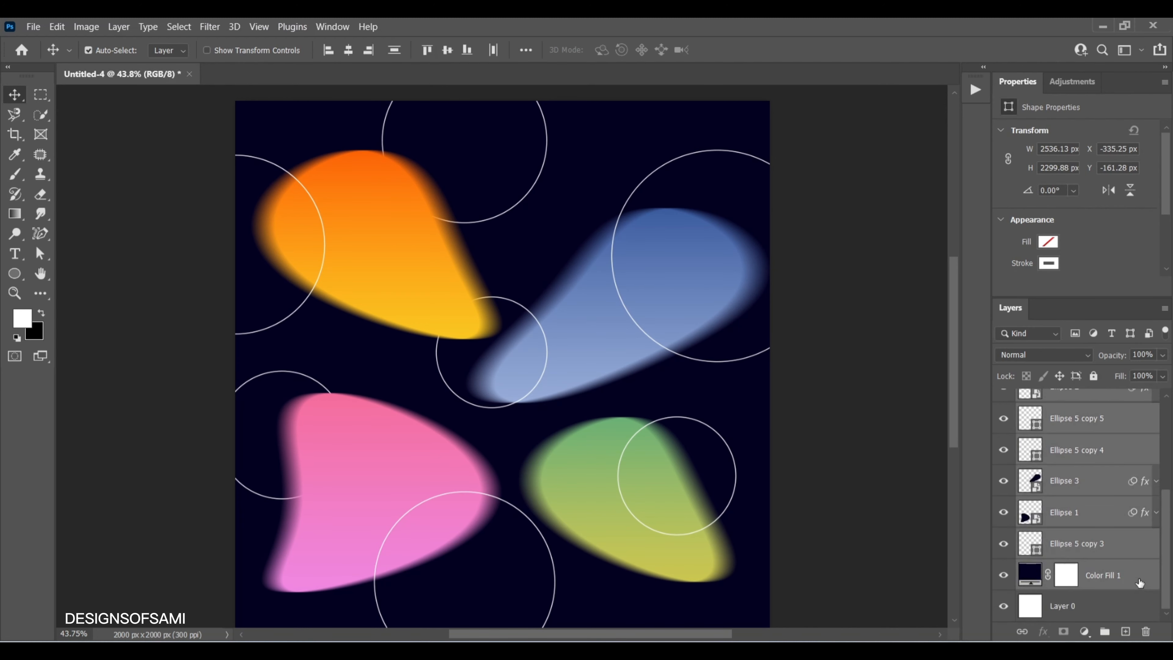
pyautogui.keyDown('shift'); pyautogui.click(1138, 576); pyautogui.keyUp('shift')
pyautogui.hotkey('ctrl', 'g')
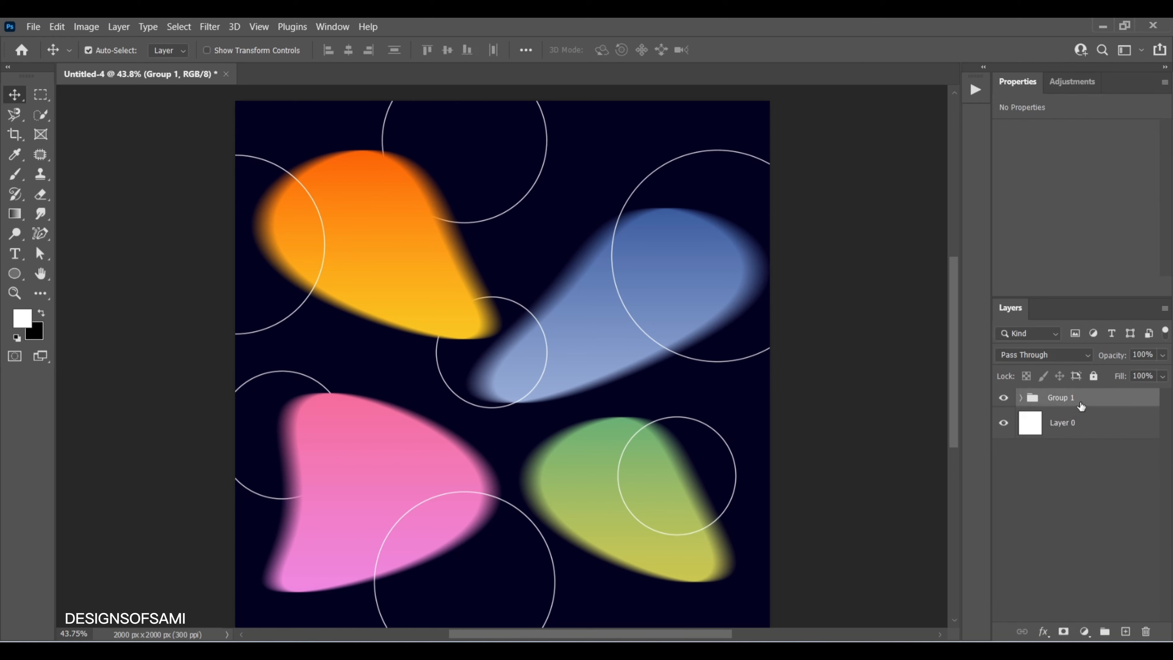
# Expand Group 1 and convert the pink blob's Ellipse 1 layer and the blue blob's Ellipse 3 layer to separate smart objects.
pyautogui.scroll(1, 1079, 407)
pyautogui.click(1022, 397)
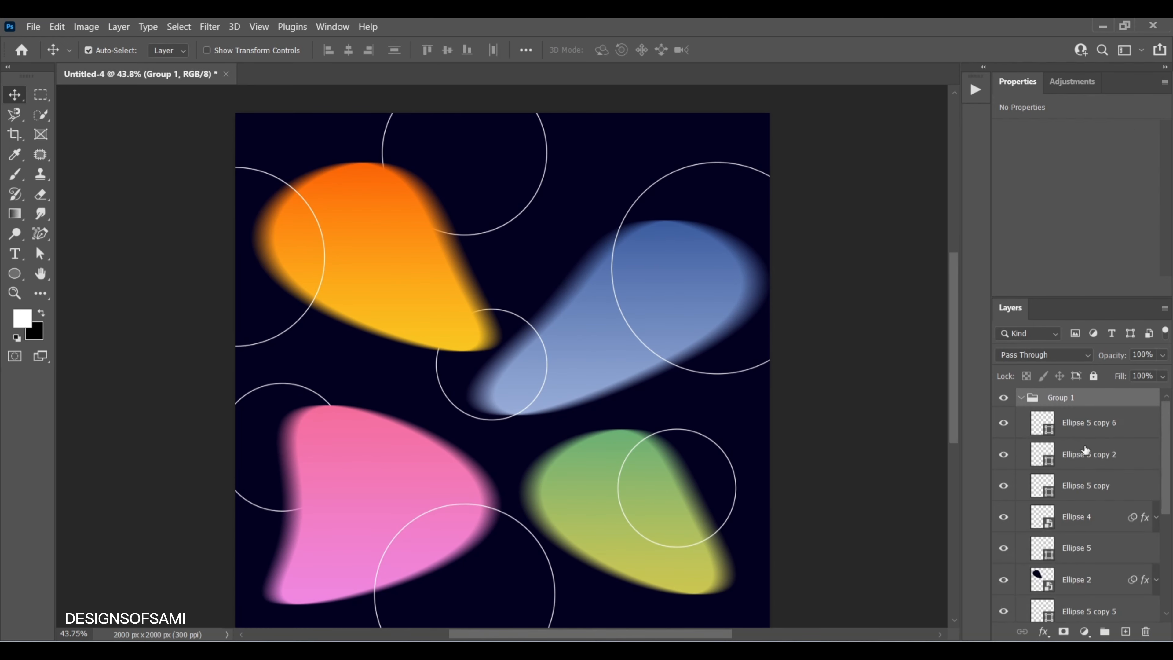
pyautogui.click(1141, 427)
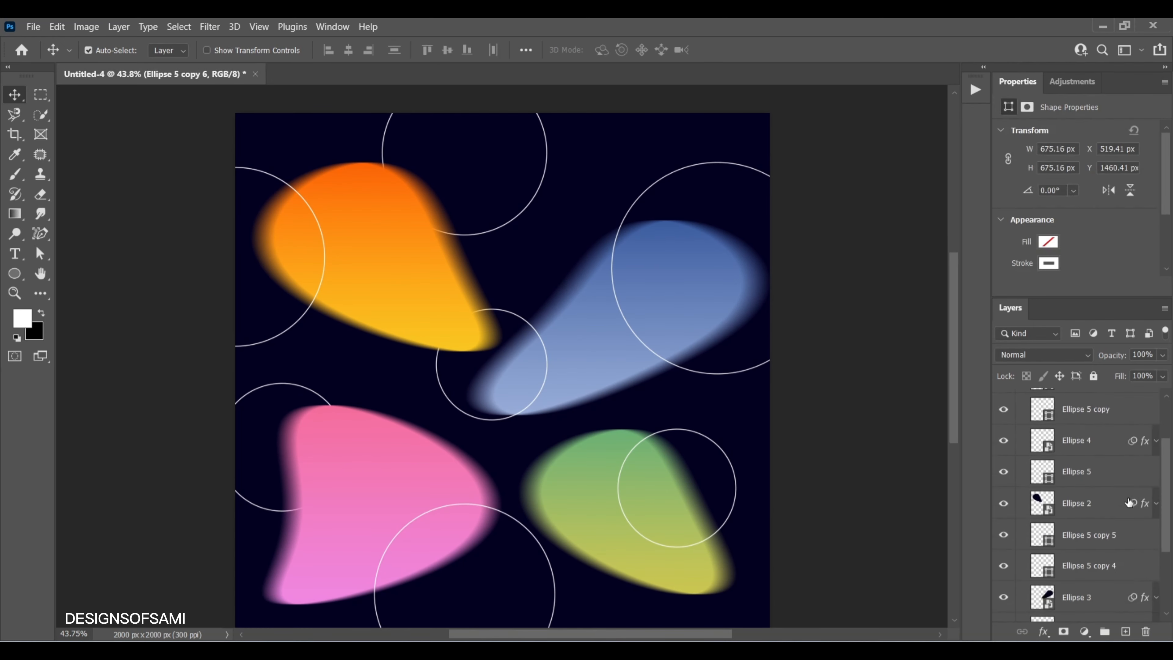
pyautogui.scroll(-4, 1128, 496)
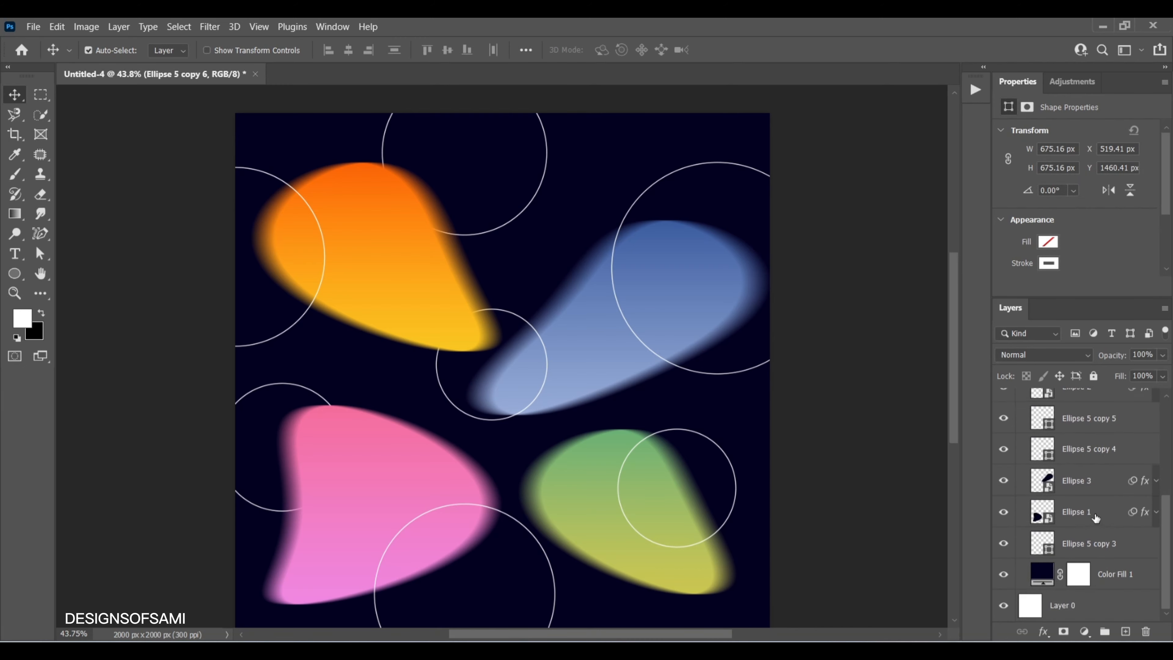
pyautogui.click(1108, 513)
pyautogui.rightClick(1108, 513)
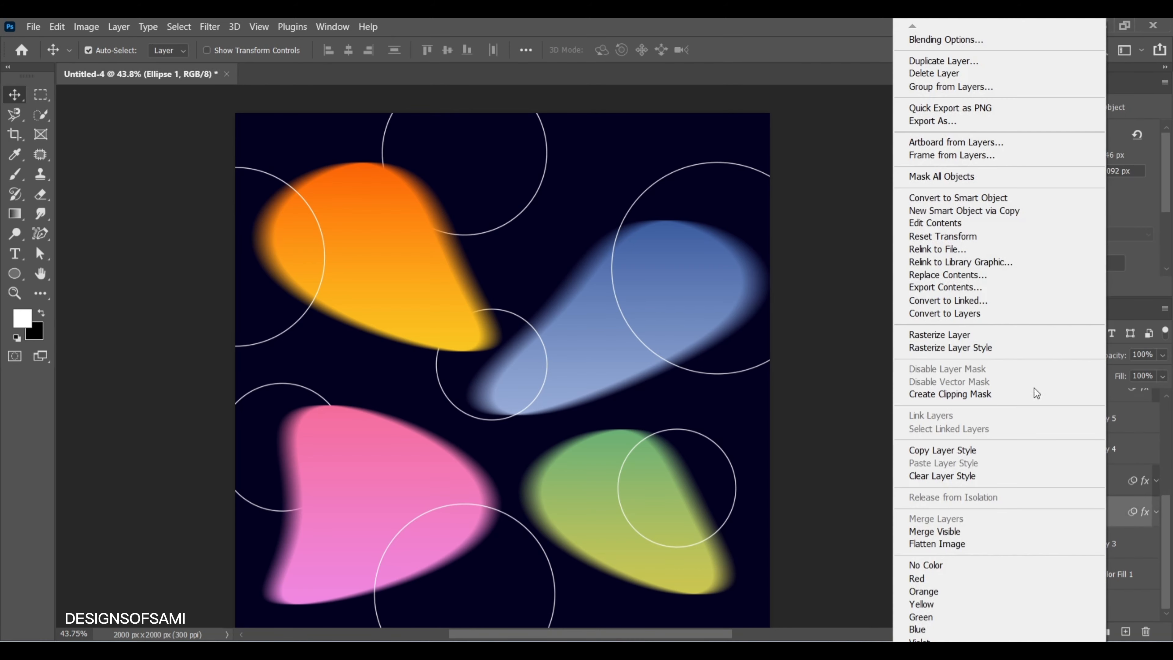
pyautogui.click(1016, 197)
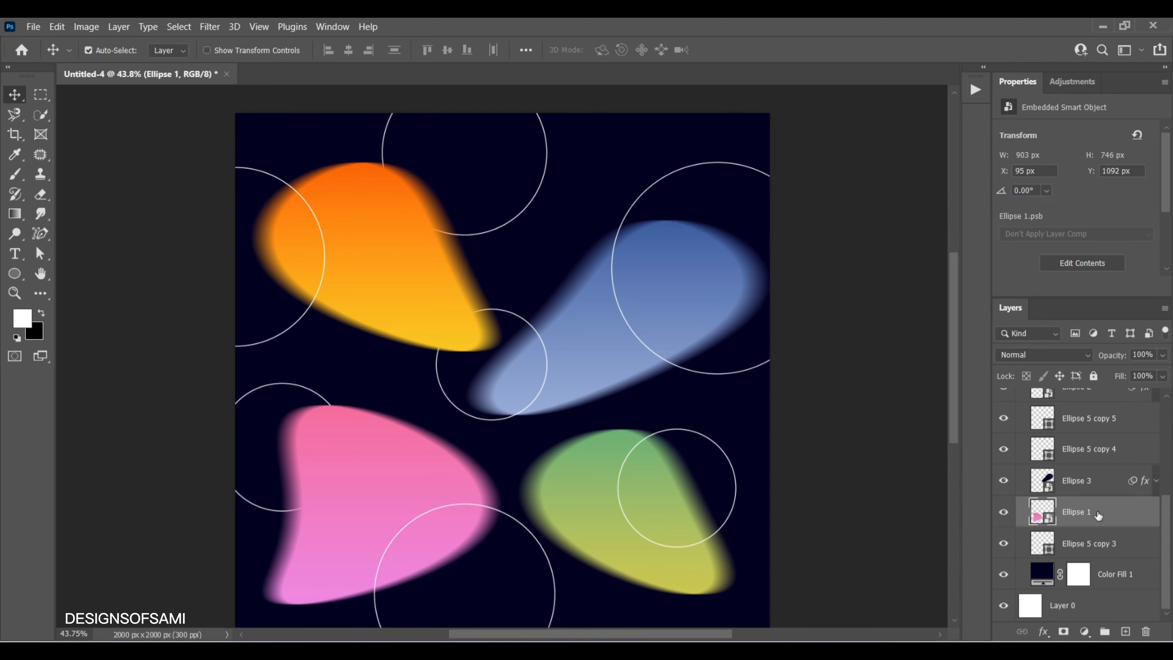
pyautogui.rightClick(1114, 479)
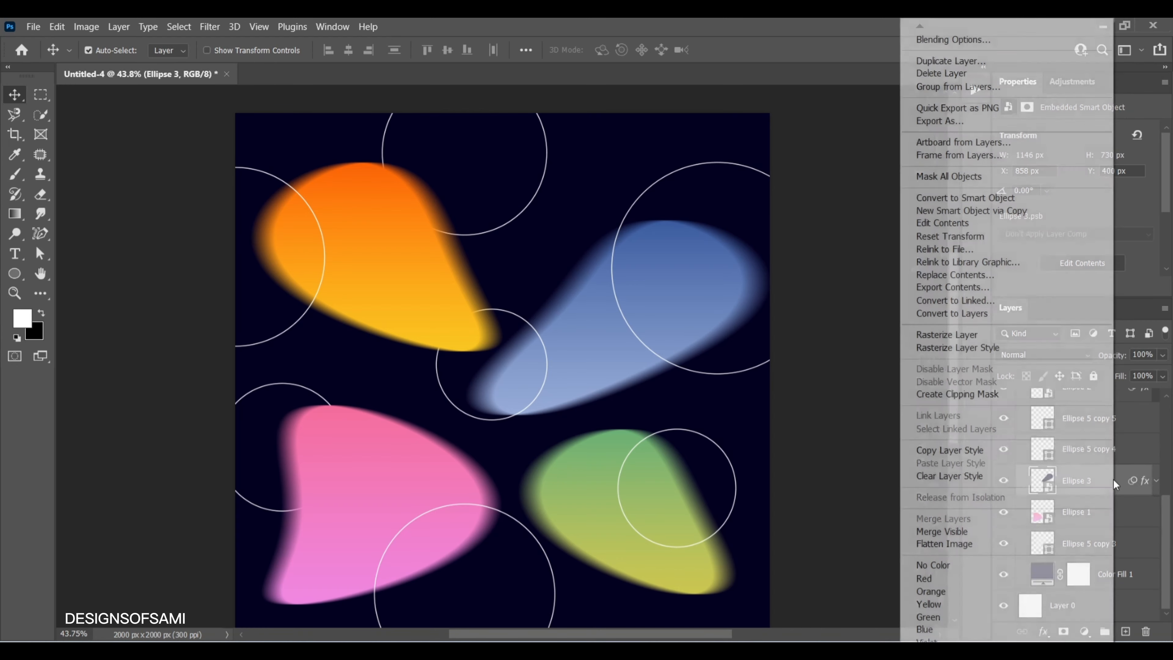
pyautogui.click(1006, 199)
# Convert the Ellipse 5 copy 4 and Ellipse 5 copy 5 circle layers to separate smart objects.
pyautogui.scroll(1, 1107, 499)
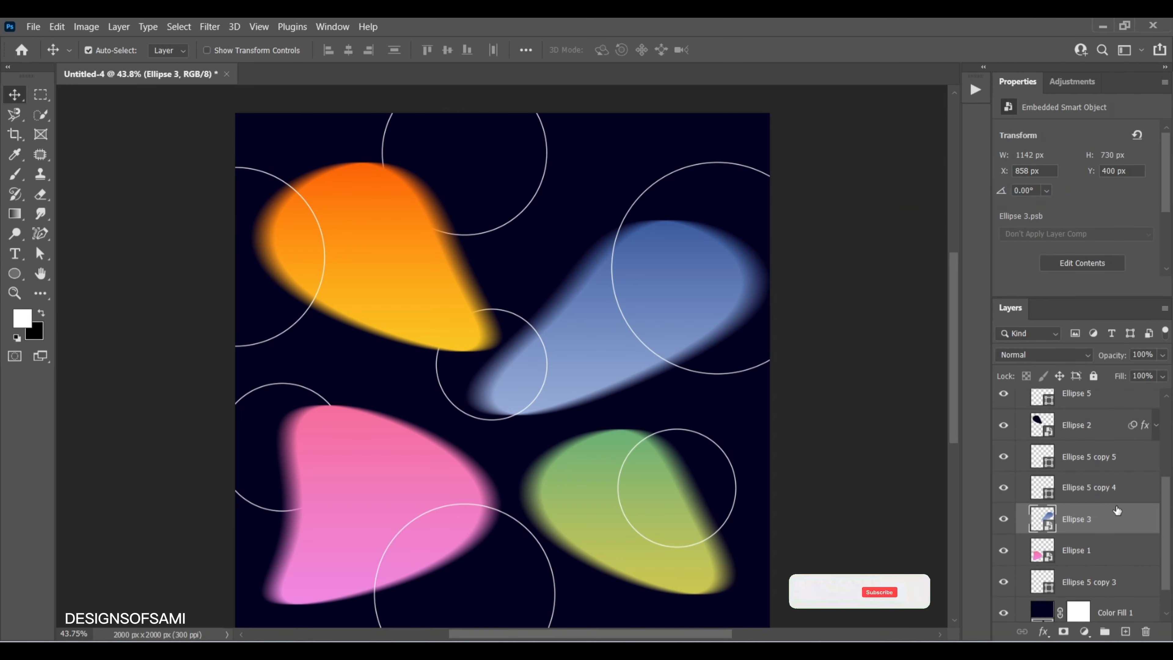
pyautogui.rightClick(1127, 485)
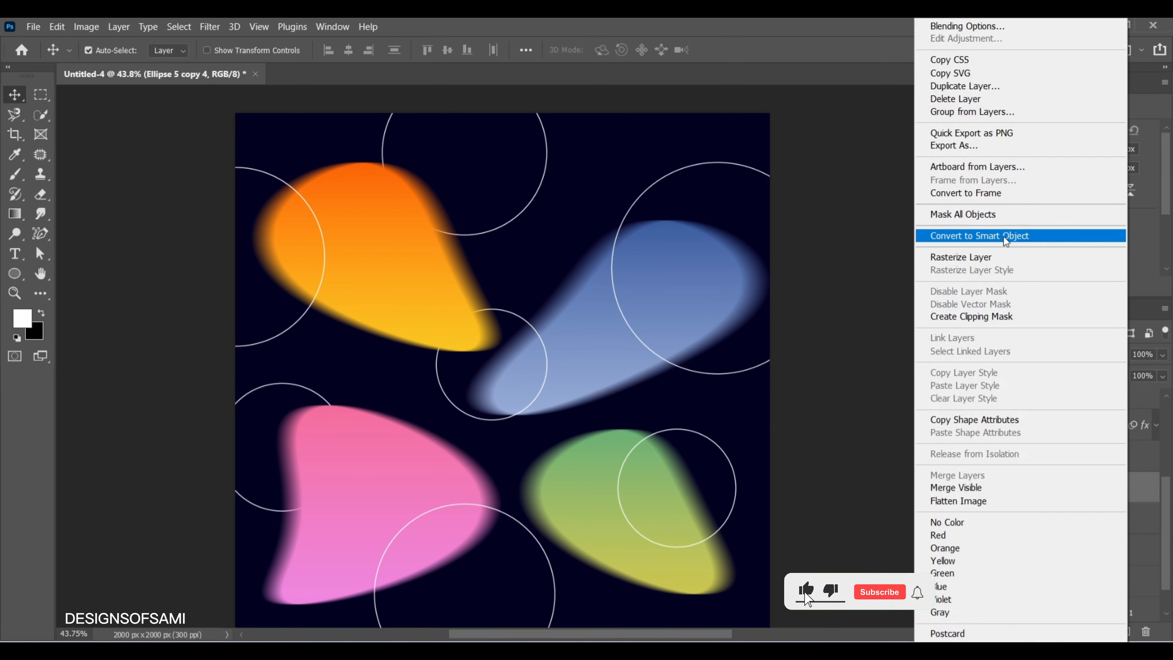
pyautogui.click(993, 235)
pyautogui.scroll(1, 1115, 491)
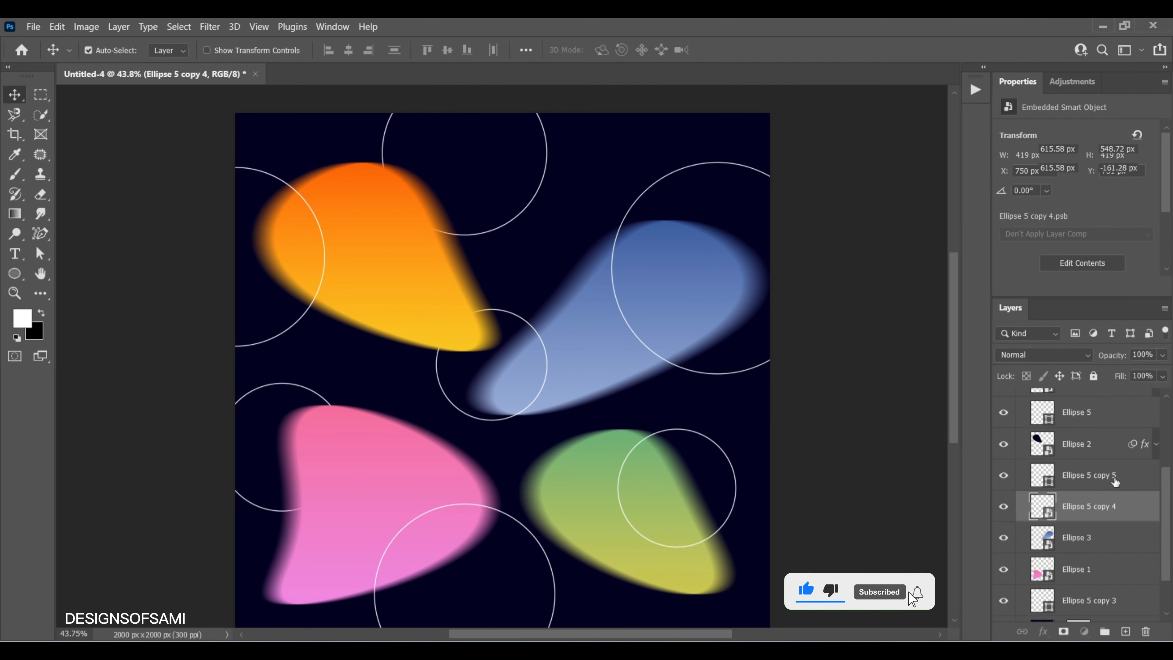
pyautogui.rightClick(1115, 476)
pyautogui.click(1005, 236)
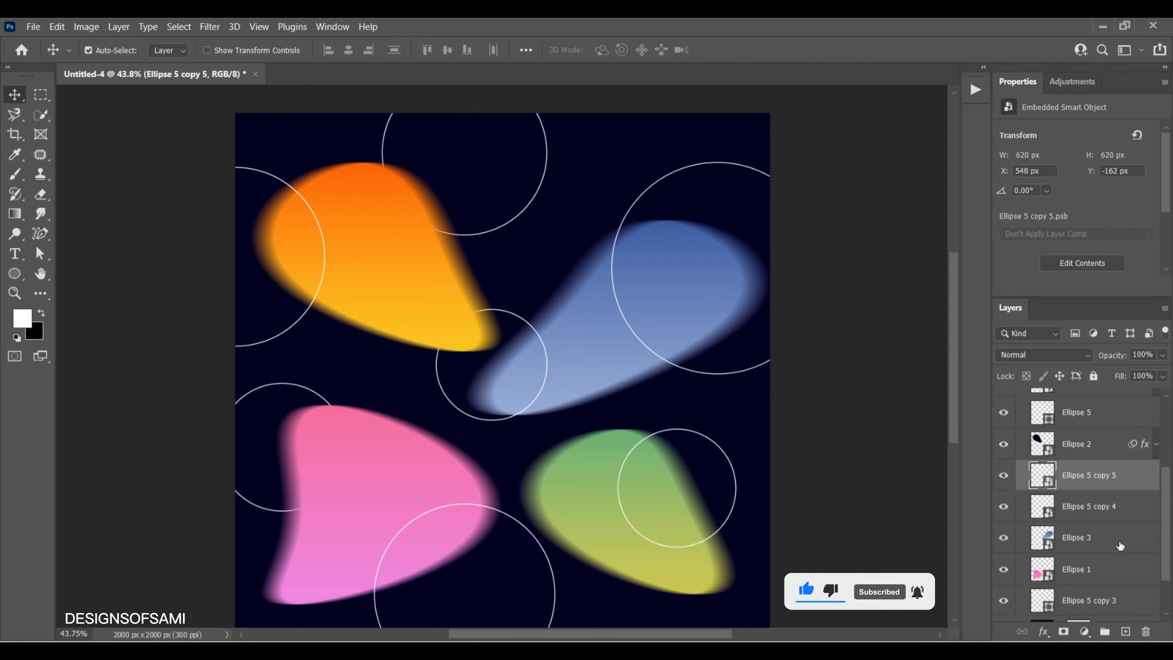
# Convert the orange blob's Ellipse 2 layer and the Ellipse 5 circle layer to separate smart objects.
pyautogui.scroll(1, 1118, 539)
pyautogui.click(1101, 483)
pyautogui.rightClick(1101, 483)
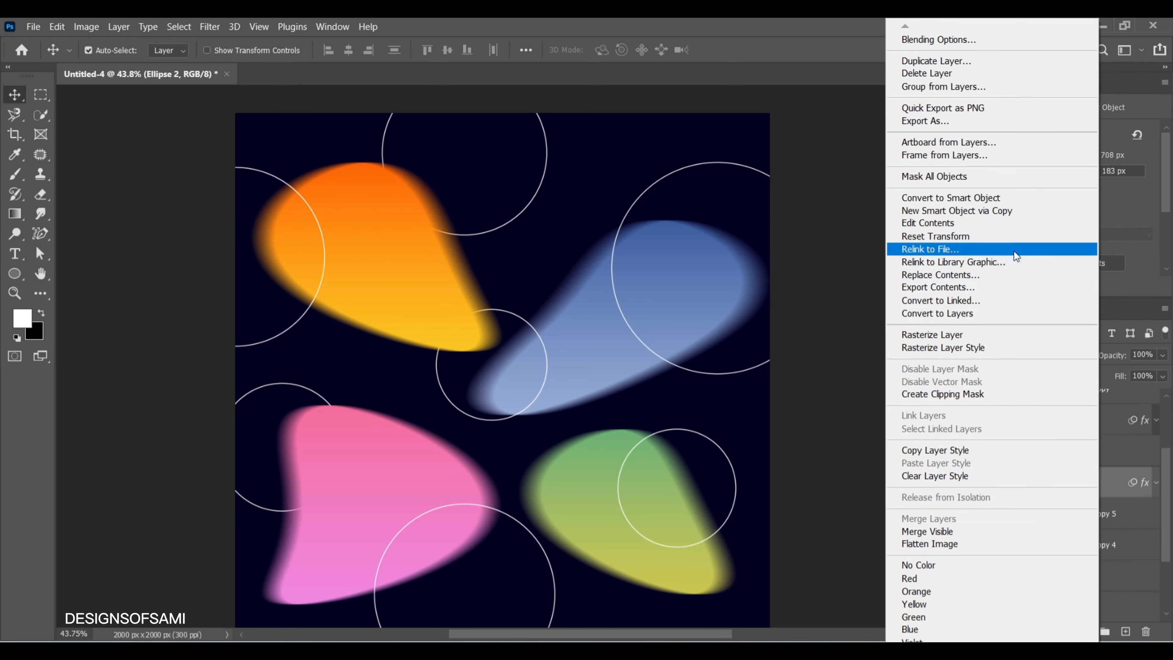
pyautogui.click(1002, 201)
pyautogui.scroll(1, 1131, 530)
pyautogui.click(1096, 488)
pyautogui.rightClick(1092, 488)
pyautogui.click(991, 237)
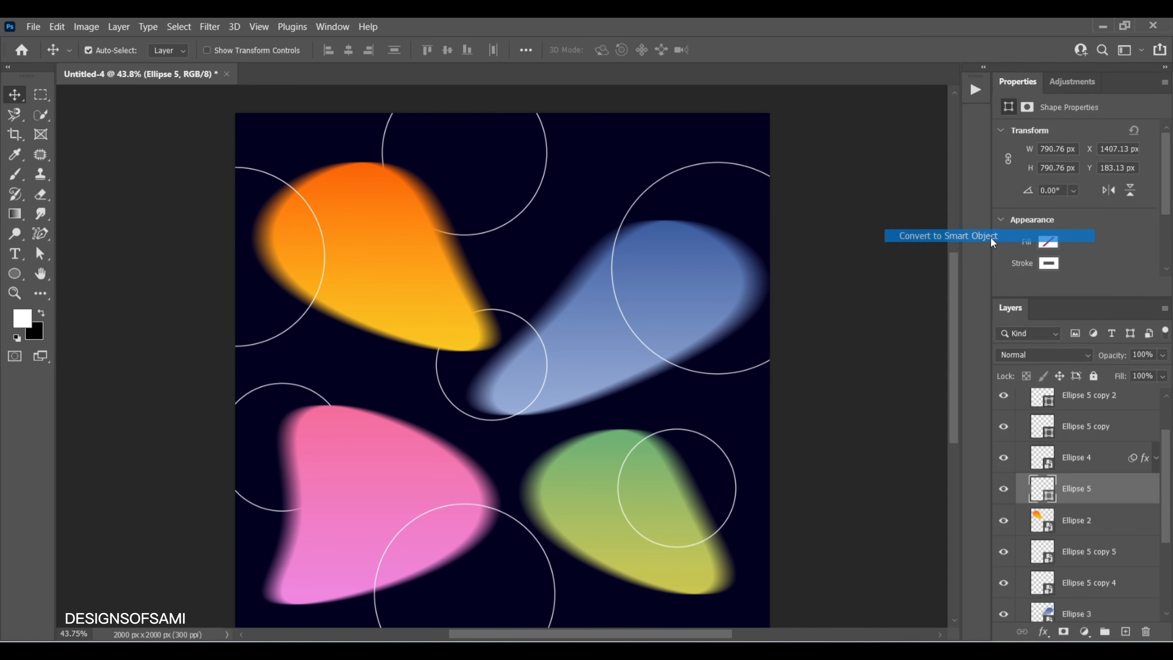
# Convert the green blob's Ellipse 4 layer and the Ellipse 5 copy circle layer to separate smart objects.
pyautogui.scroll(1, 1119, 514)
pyautogui.click(1108, 499)
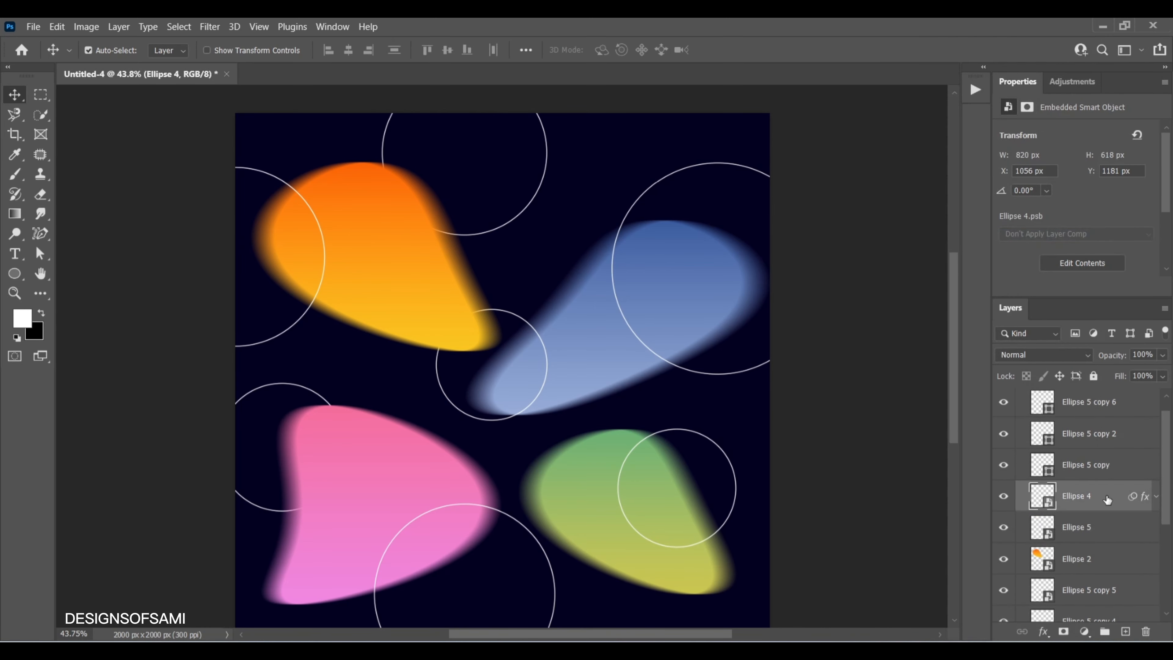
pyautogui.rightClick(1111, 495)
pyautogui.click(998, 198)
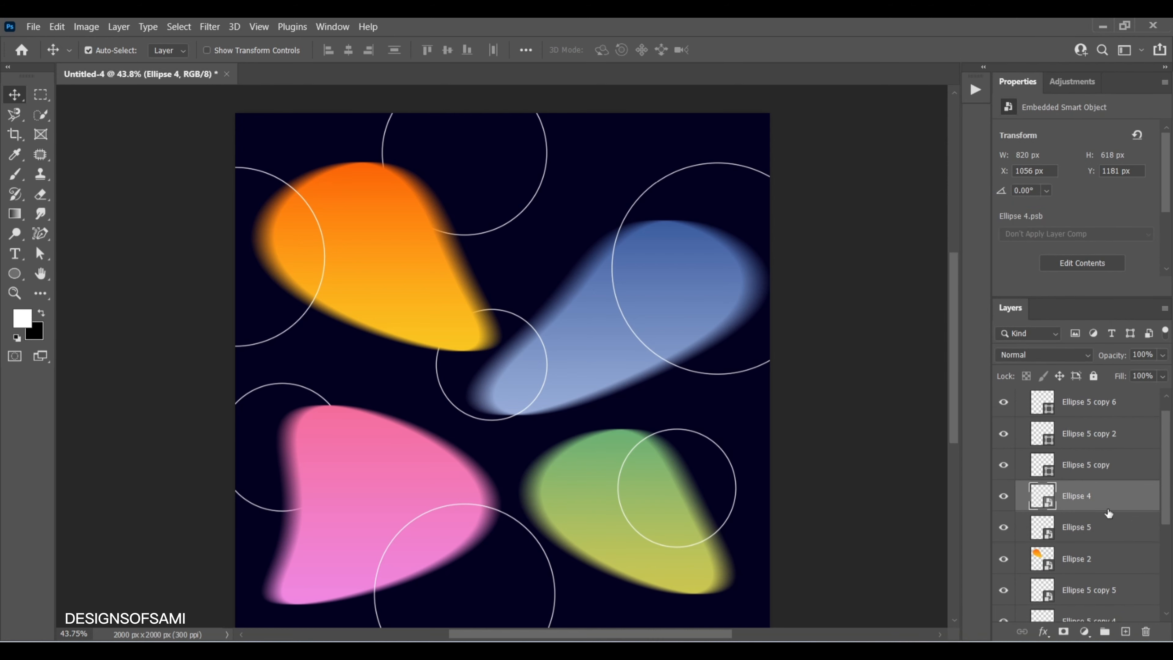
pyautogui.scroll(1, 1108, 513)
pyautogui.click(1109, 490)
pyautogui.rightClick(1136, 489)
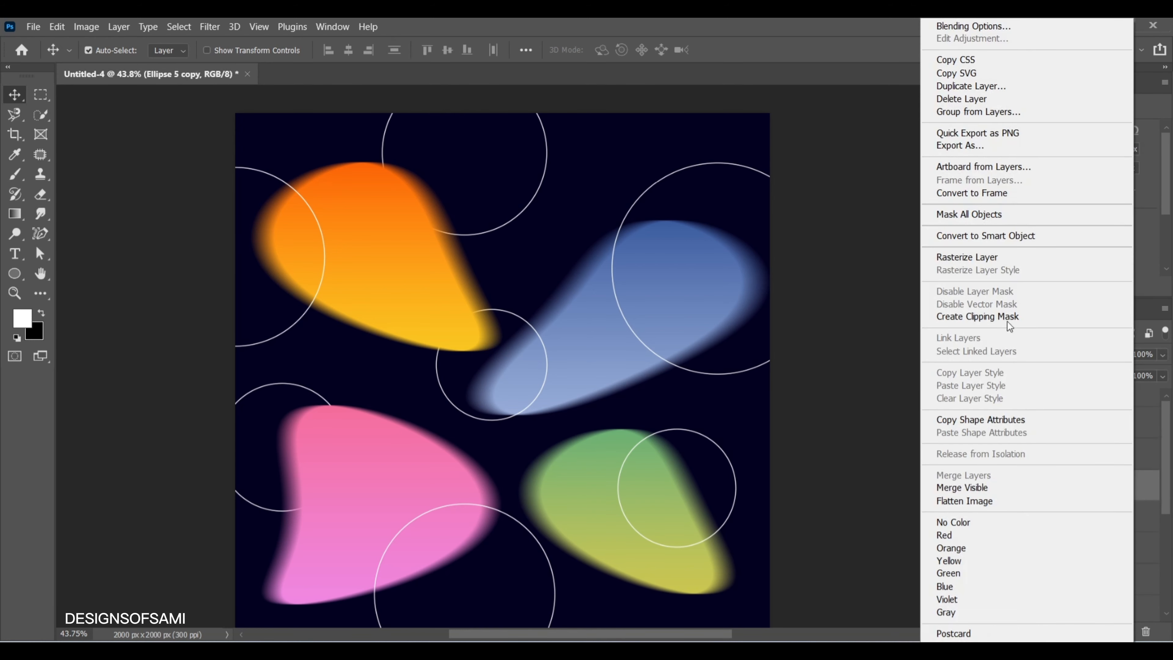
pyautogui.click(998, 236)
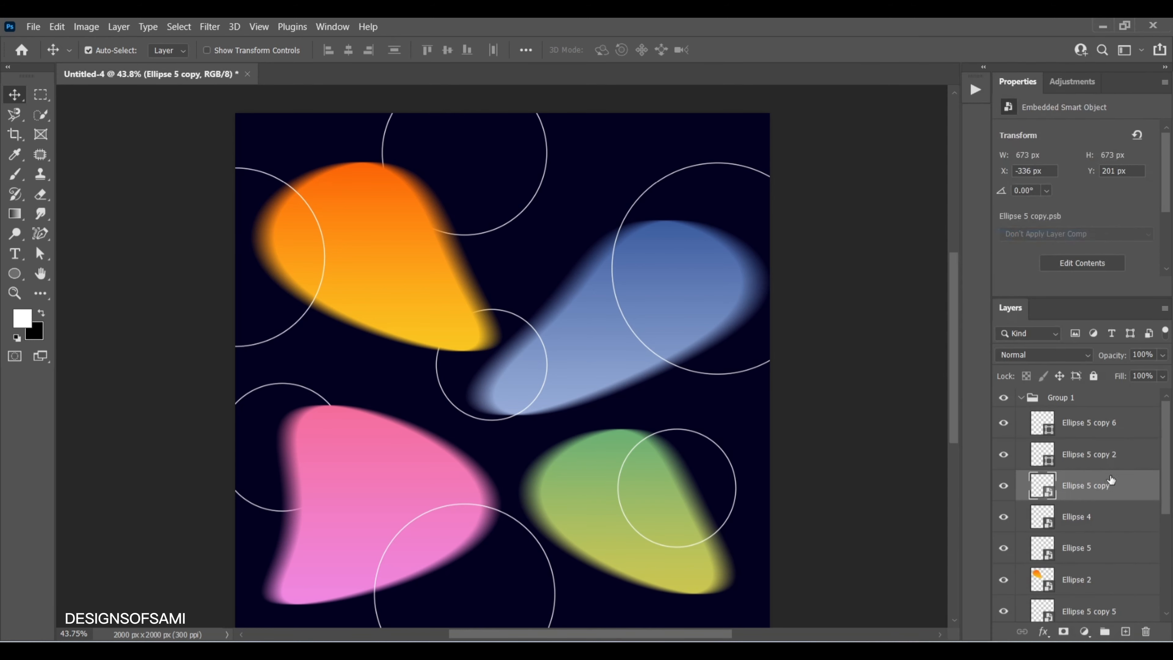
# Convert the Ellipse 5 copy 2 and Ellipse 5 copy 6 circle layers to separate smart objects.
pyautogui.click(1094, 451)
pyautogui.rightClick(1095, 453)
pyautogui.click(1014, 234)
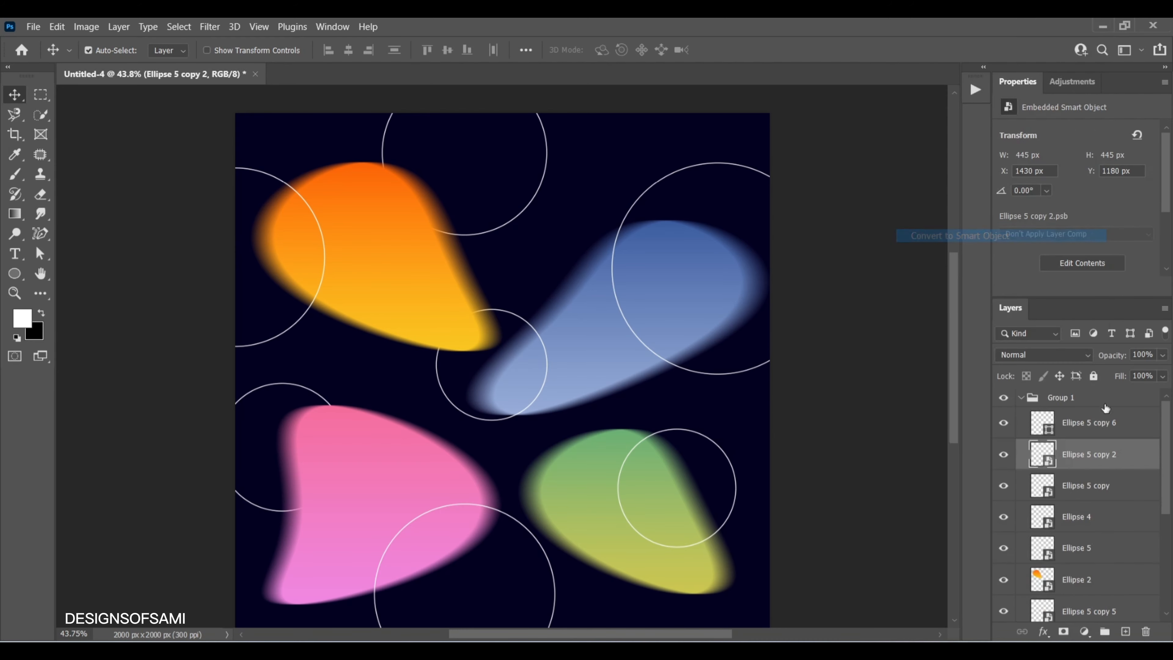
pyautogui.click(1103, 427)
pyautogui.rightClick(1103, 426)
pyautogui.click(993, 240)
# Convert the Ellipse 5 copy 3 circle layer and the Color Fill 1 background to separate smart objects.
pyautogui.scroll(-5, 1101, 513)
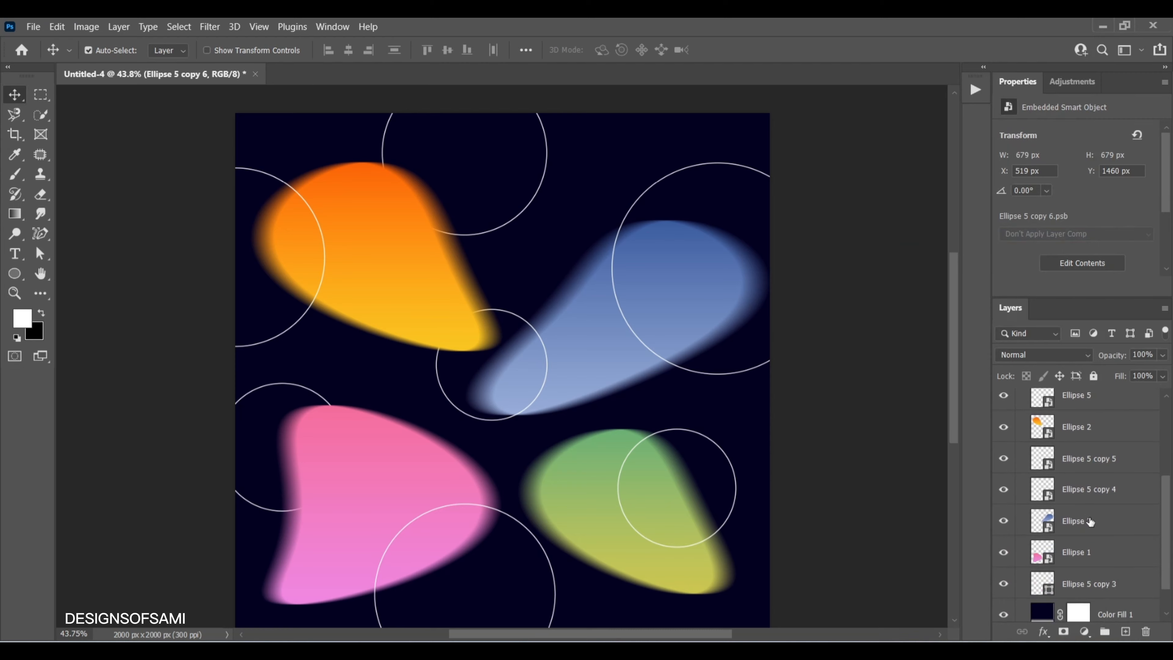
pyautogui.click(1122, 545)
pyautogui.rightClick(1122, 546)
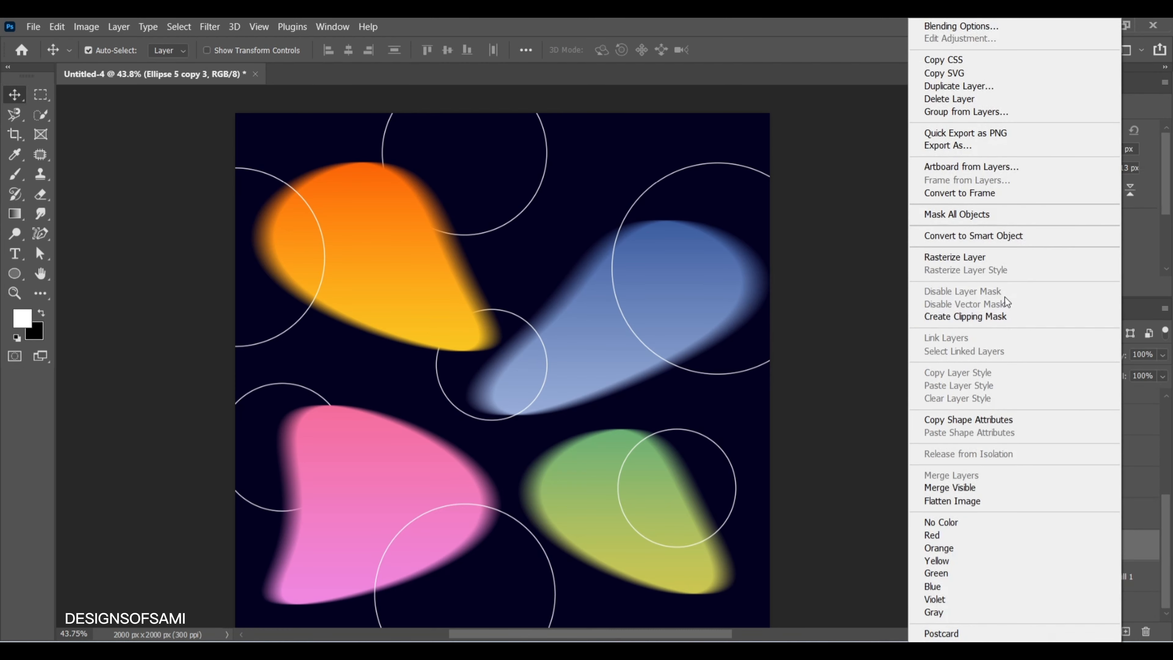
pyautogui.click(999, 236)
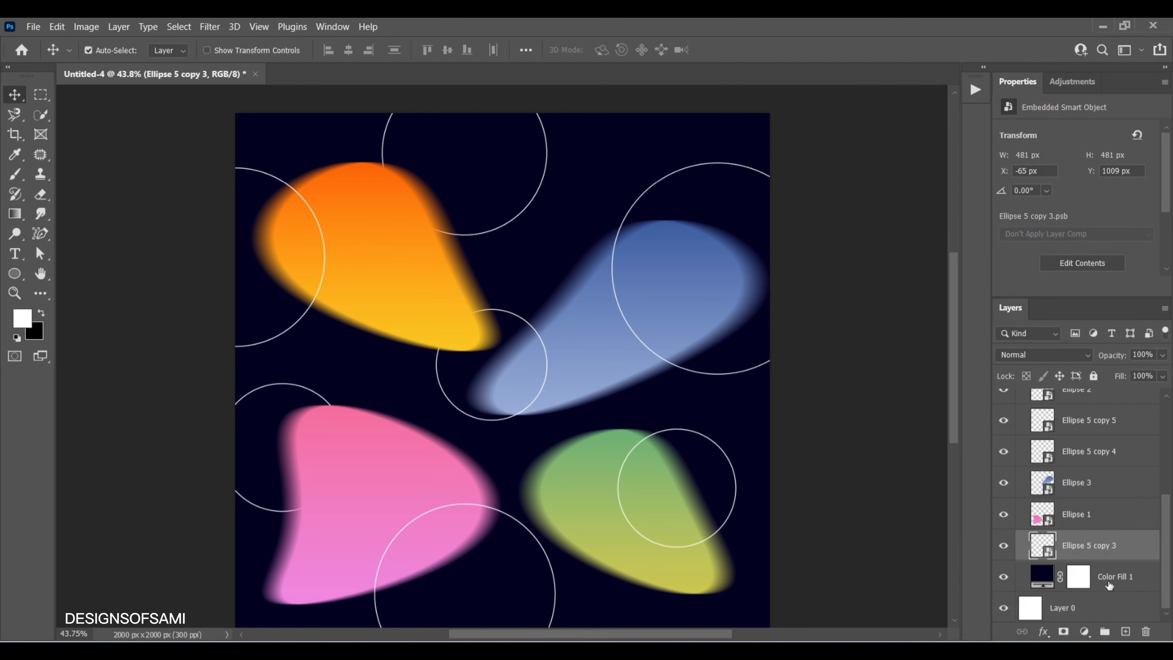
pyautogui.click(1120, 586)
pyautogui.rightClick(1120, 587)
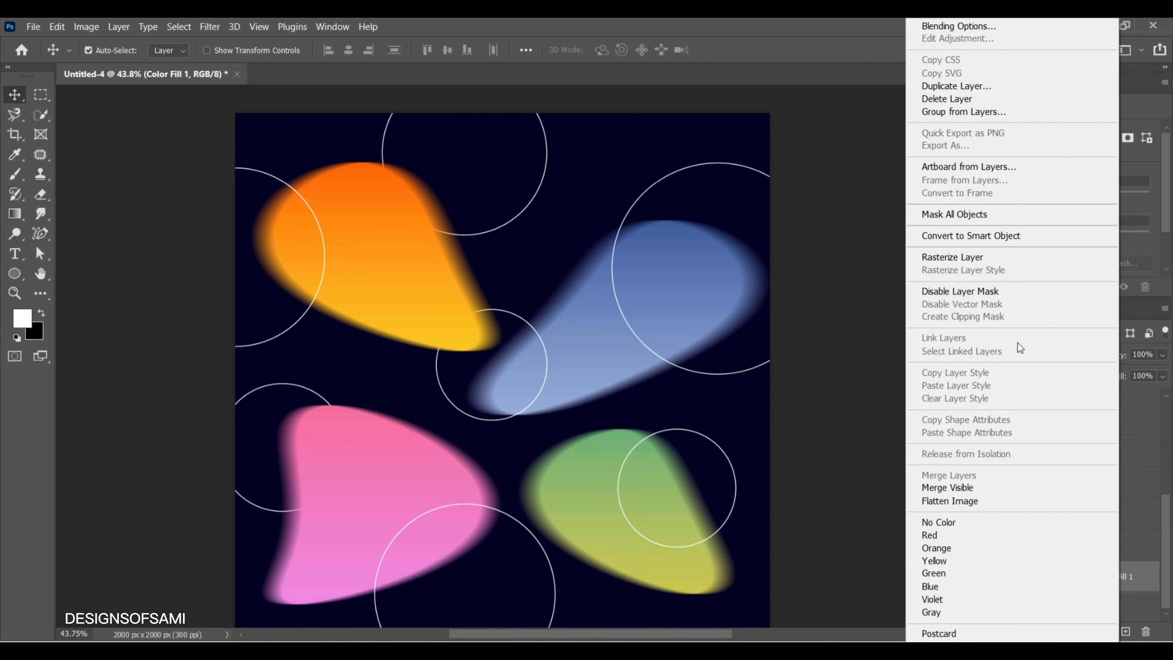
pyautogui.click(1001, 237)
# Collapse Group 1 and convert the whole group to a single smart object.
pyautogui.scroll(5, 1061, 512)
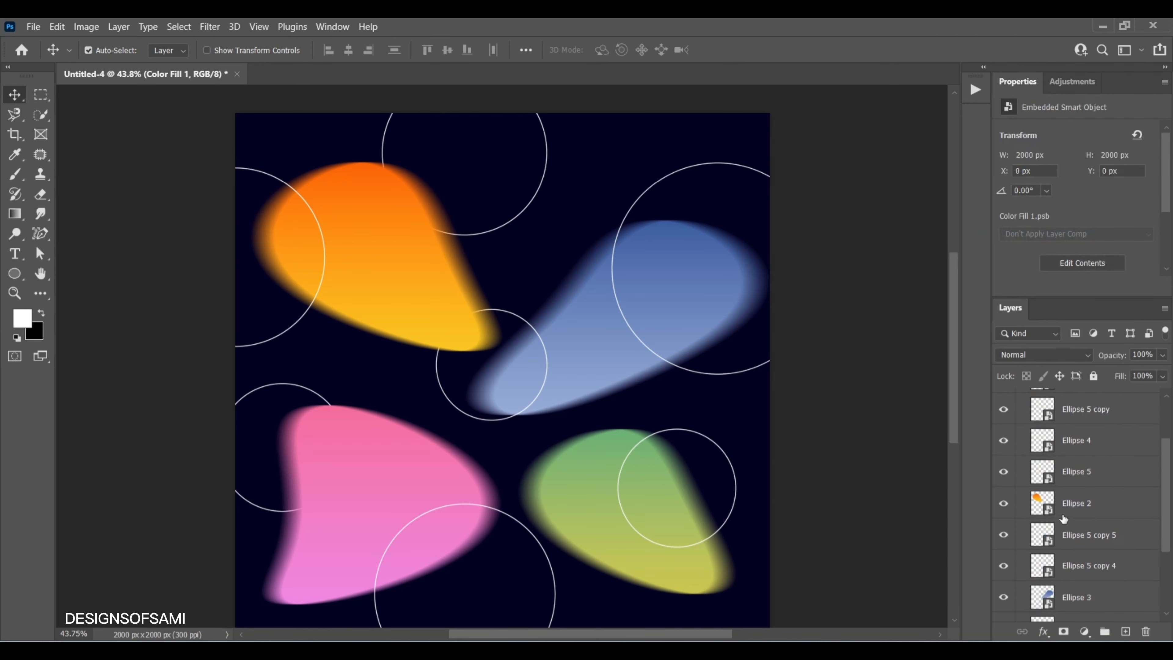
pyautogui.click(1022, 398)
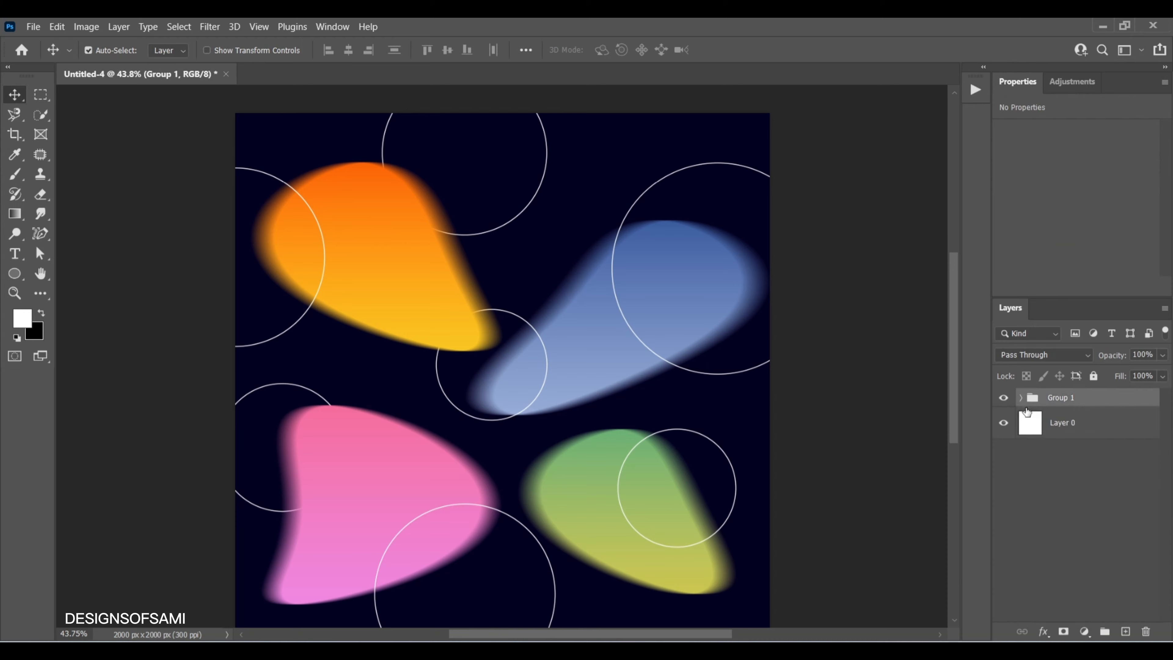
pyautogui.rightClick(1080, 404)
pyautogui.click(1018, 220)
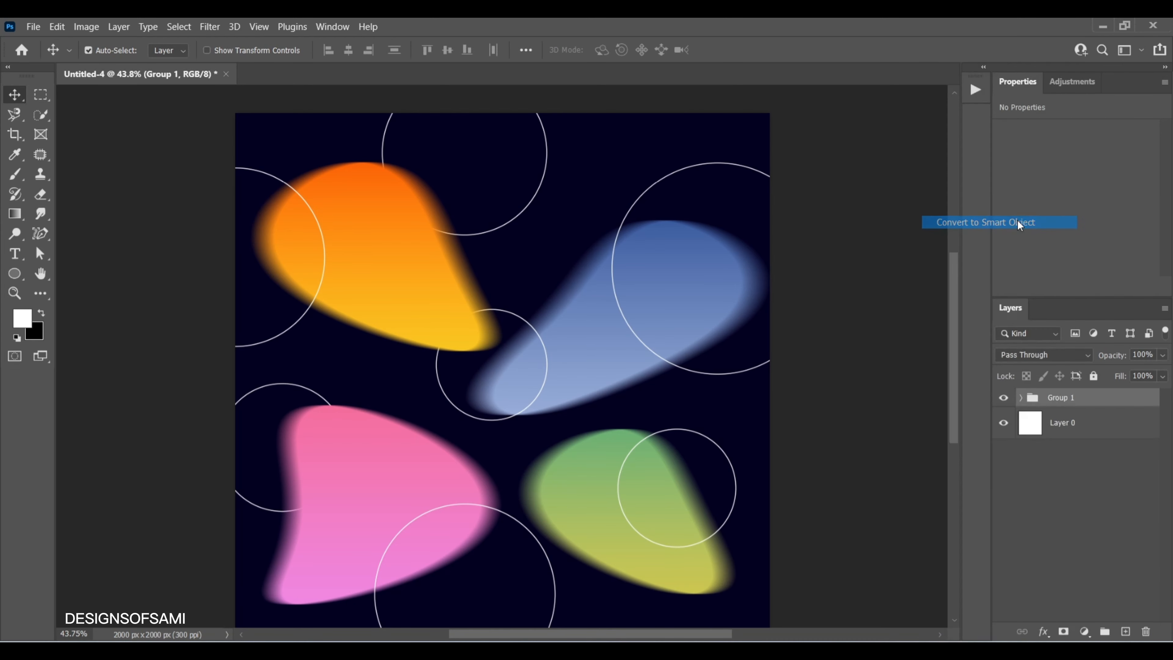
pyautogui.scroll(-1, 722, 370)
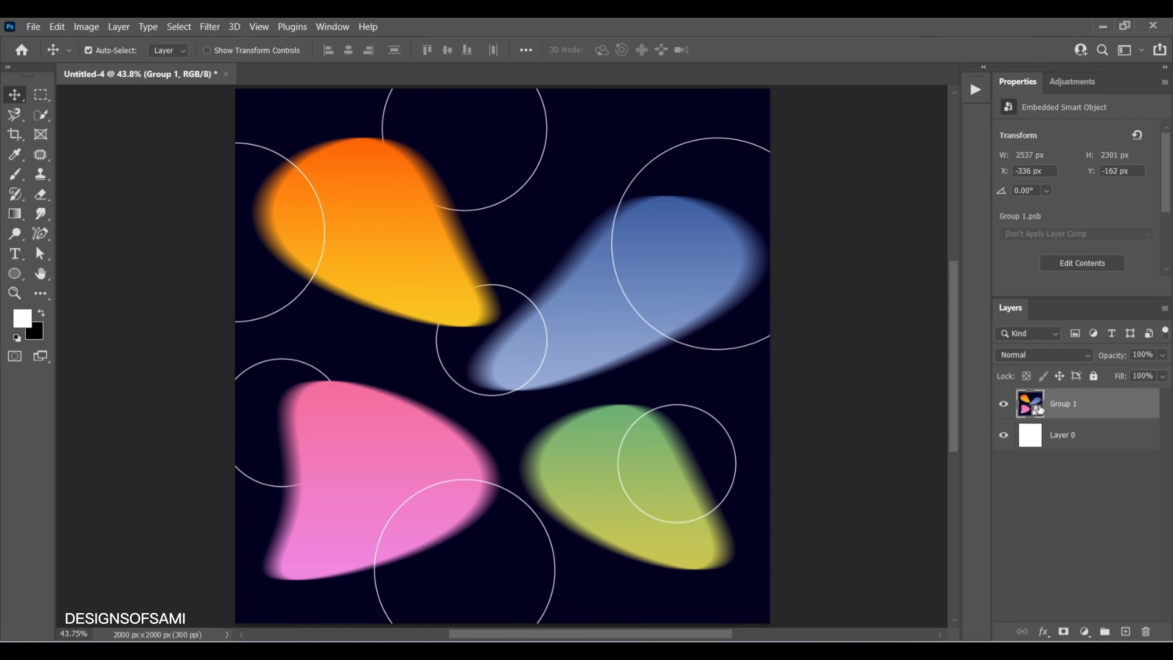
# Draw a dark navy circle without stroke, about 864 px in diameter, over the blue blob with the Ellipse tool.
pyautogui.click(17, 272)
pyautogui.rightClick(18, 272)
pyautogui.click(56, 289)
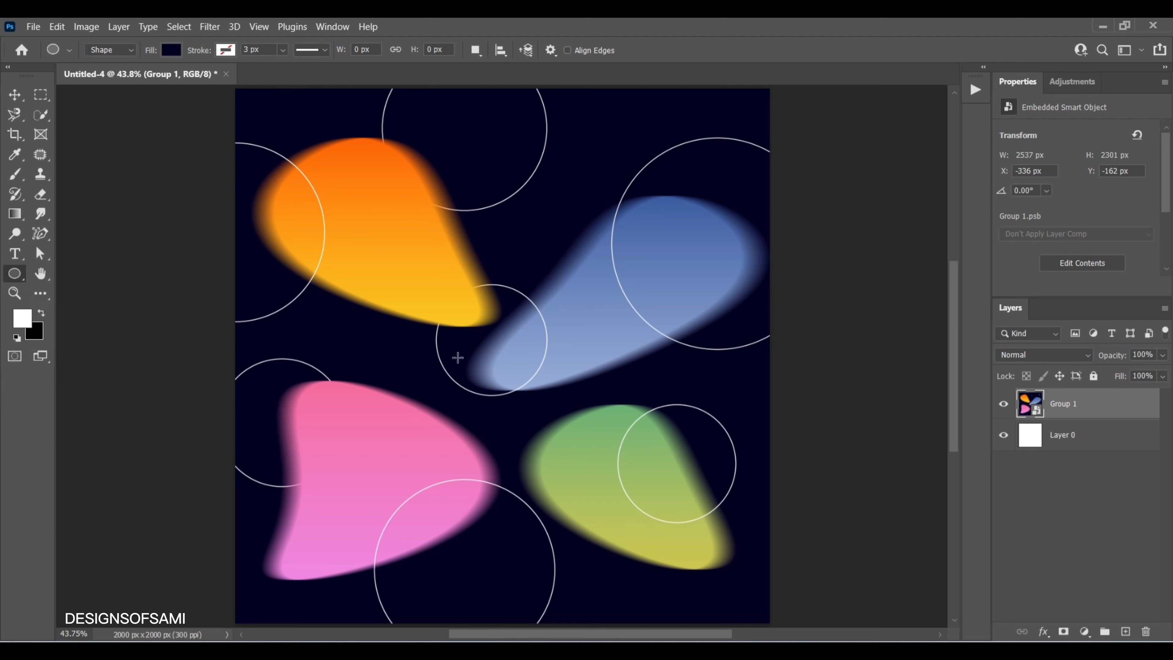
pyautogui.moveTo(553, 311)
pyautogui.mouseDown()
pyautogui.moveTo(593, 363)
pyautogui.moveTo(668, 425)
pyautogui.mouseUp()
# Move the navy circle over the gap between the blue and green blobs and scale it up to about 894 px.
pyautogui.click(15, 94)
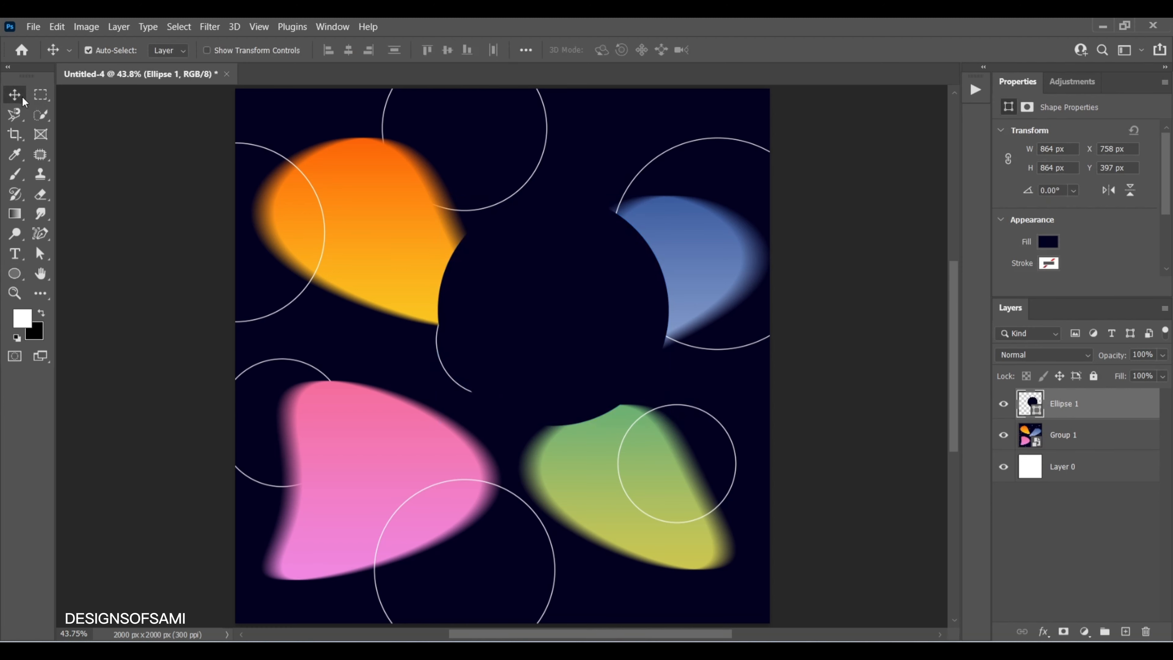
pyautogui.moveTo(585, 305); pyautogui.dragTo(634, 370)
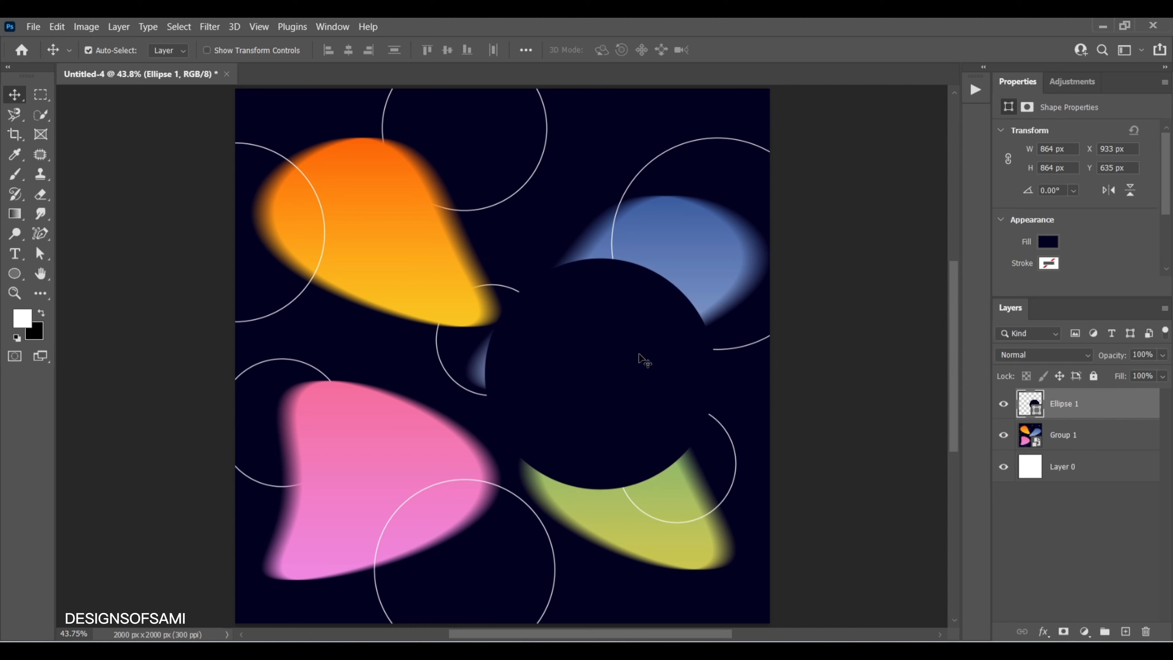
pyautogui.hotkey('ctrl', 't')
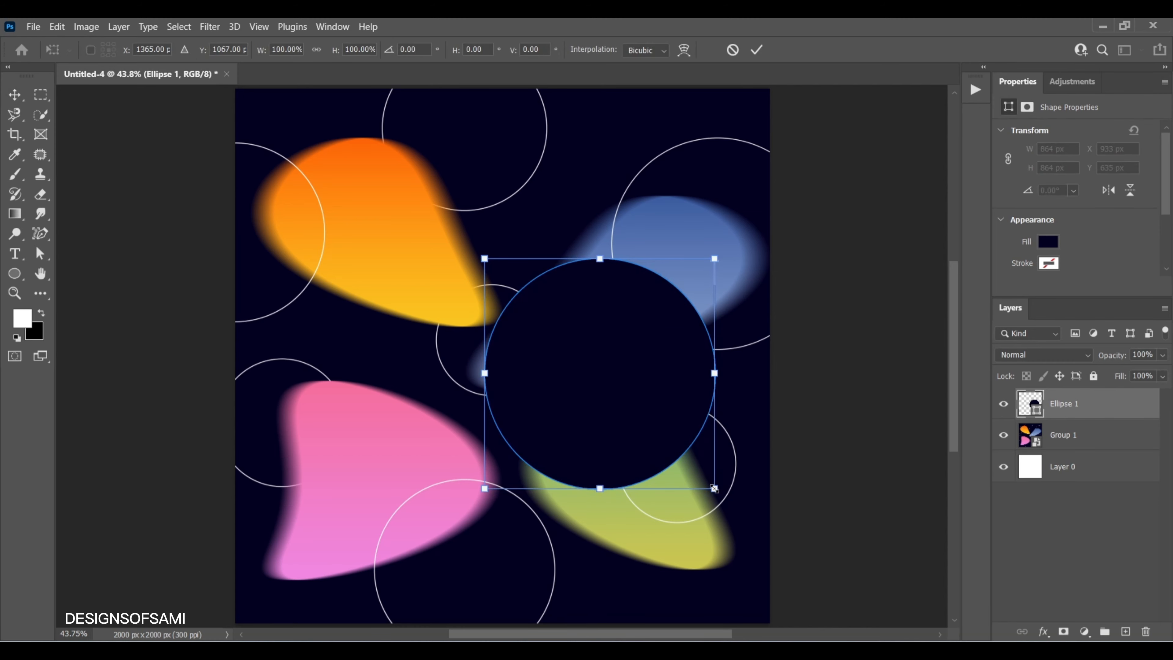
pyautogui.moveTo(715, 488); pyautogui.dragTo(719, 493)
pyautogui.press('Return')
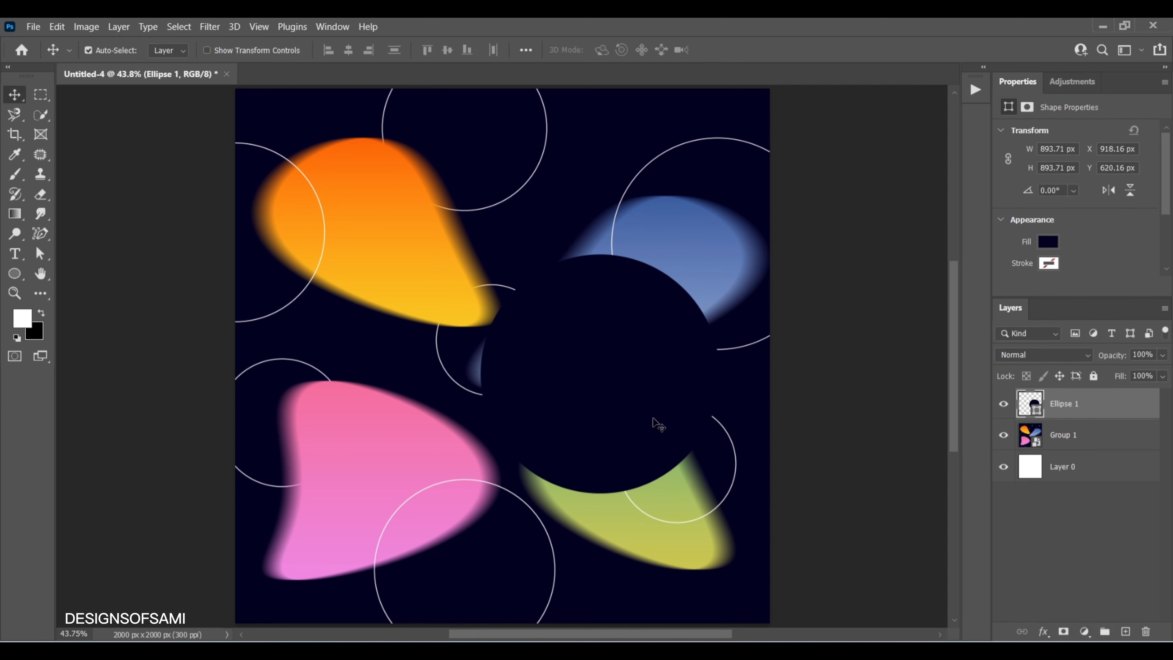
pyautogui.moveTo(654, 364); pyautogui.dragTo(674, 366)
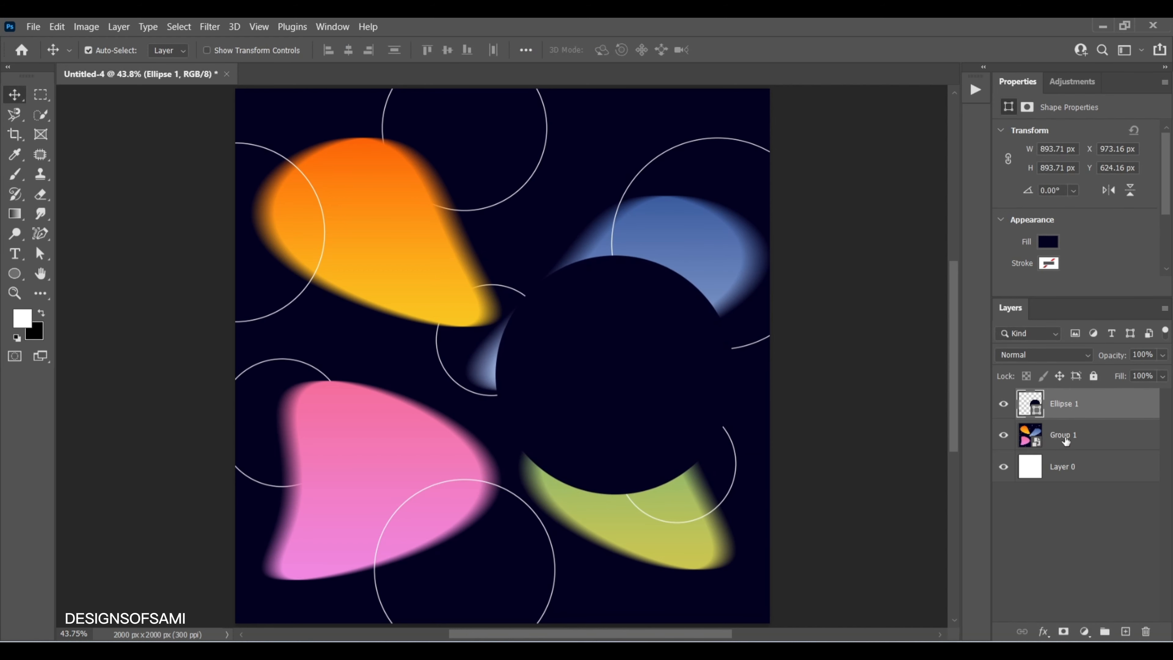
# Duplicate the Group 1 smart object, place the copy above Ellipse 1 and clip it to the circle.
pyautogui.click(1072, 440)
pyautogui.hotkey('ctrl', 'j')
pyautogui.moveTo(1081, 438); pyautogui.dragTo(1113, 409)
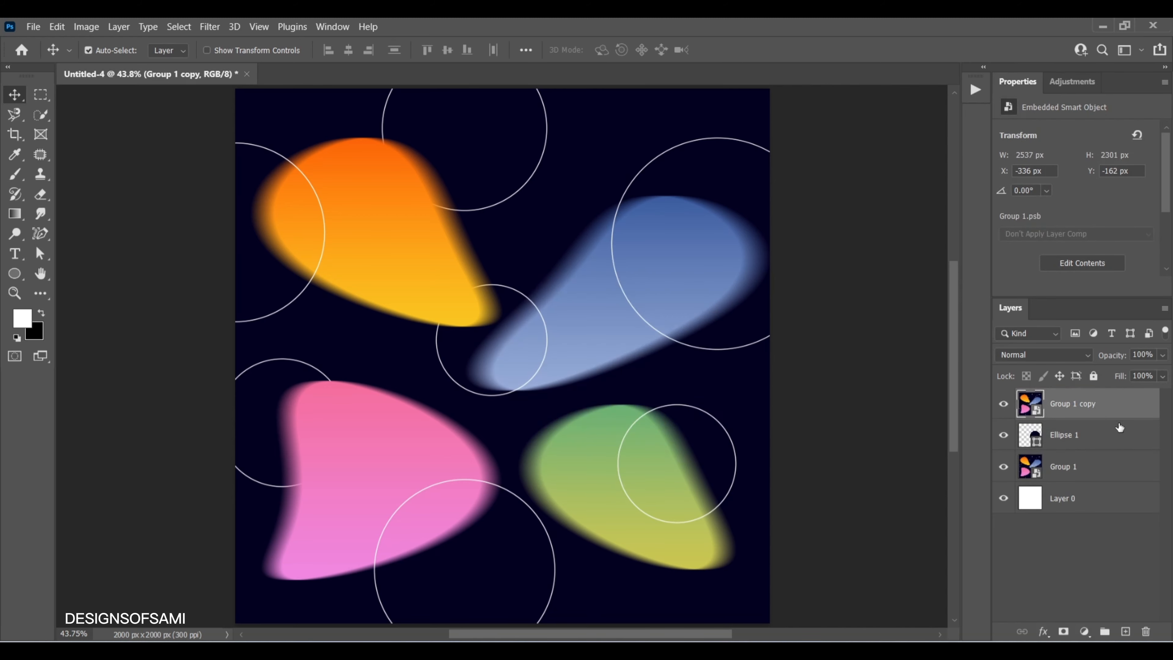
pyautogui.press('alt')
pyautogui.keyDown('alt'); pyautogui.click(1113, 415); pyautogui.keyUp('alt')
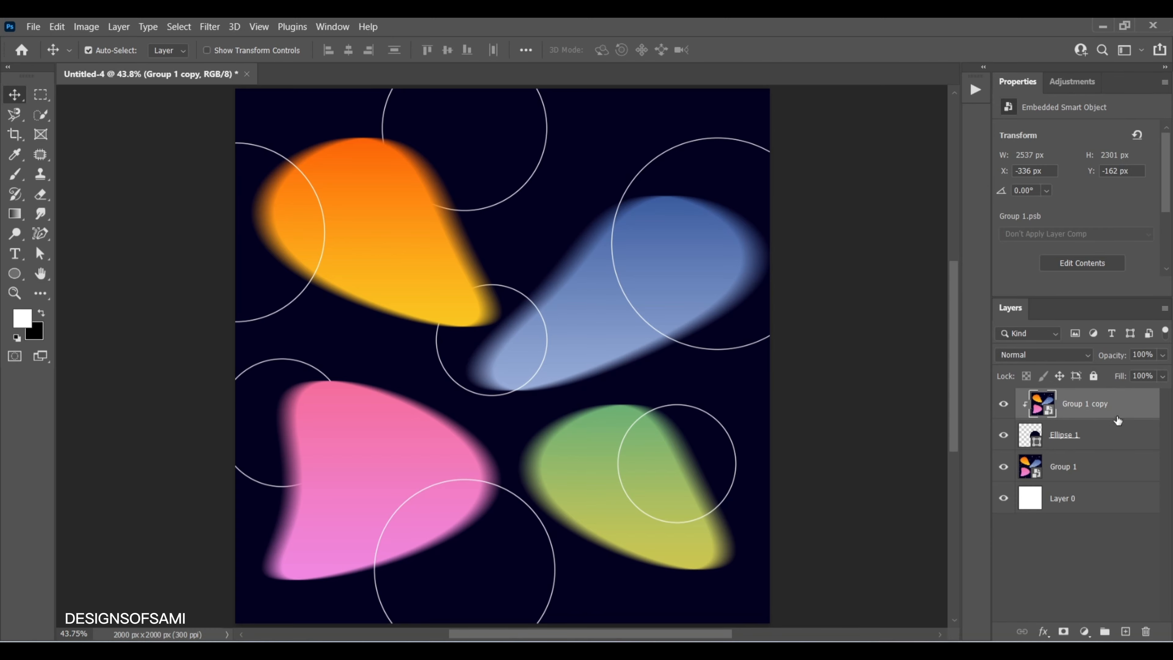
# Convert the clipped Group 1 copy to a smart object and apply a Gaussian Blur with a 15-pixel radius.
pyautogui.rightClick(1125, 405)
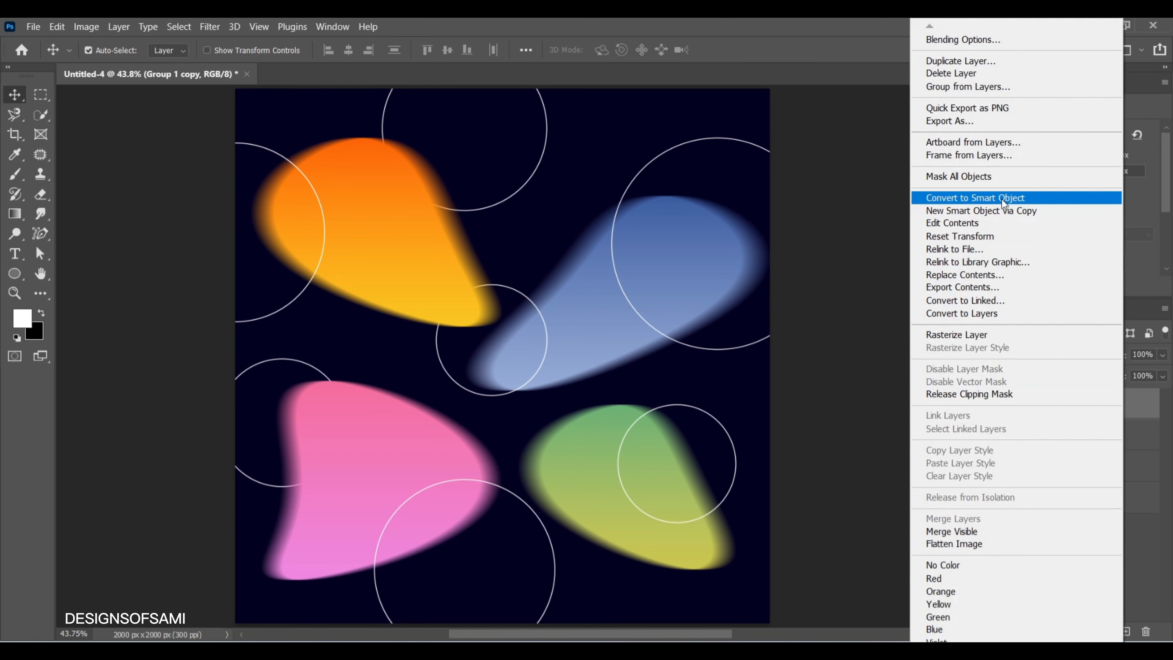
pyautogui.click(1018, 198)
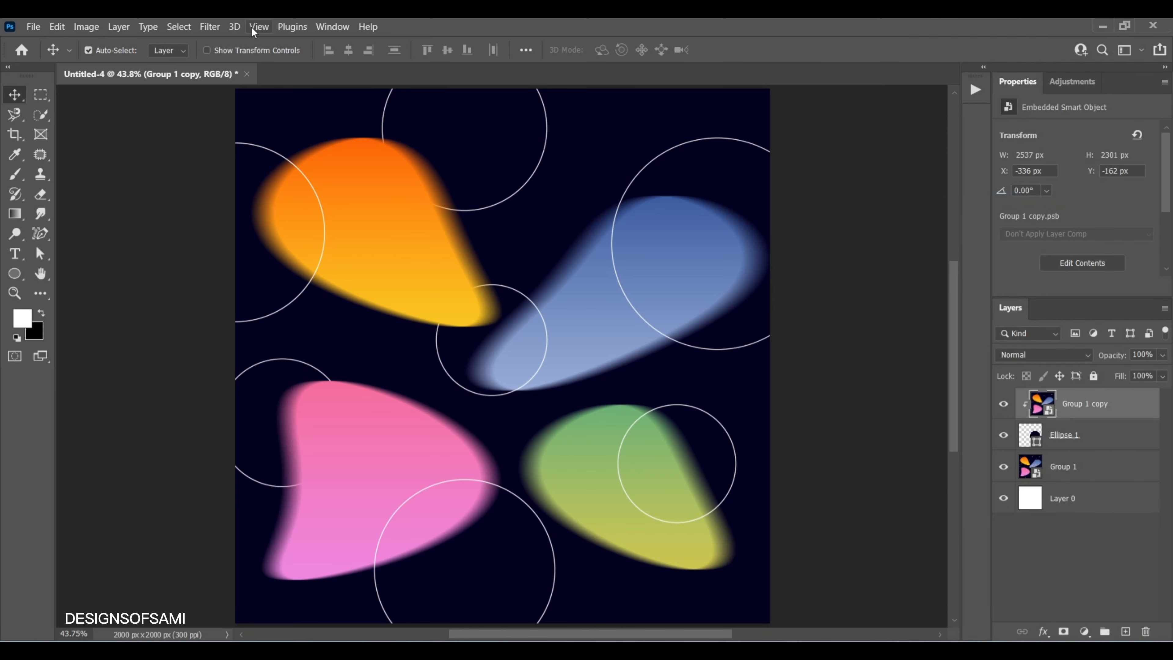
pyautogui.click(214, 27)
pyautogui.moveTo(365, 210)
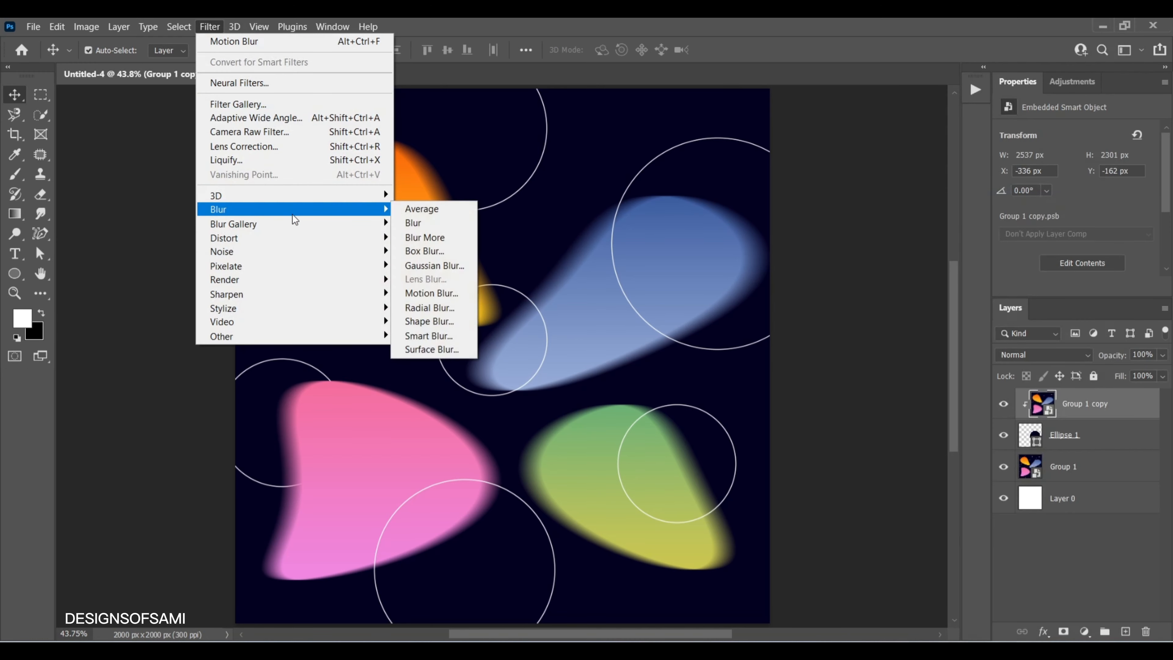
pyautogui.click(430, 266)
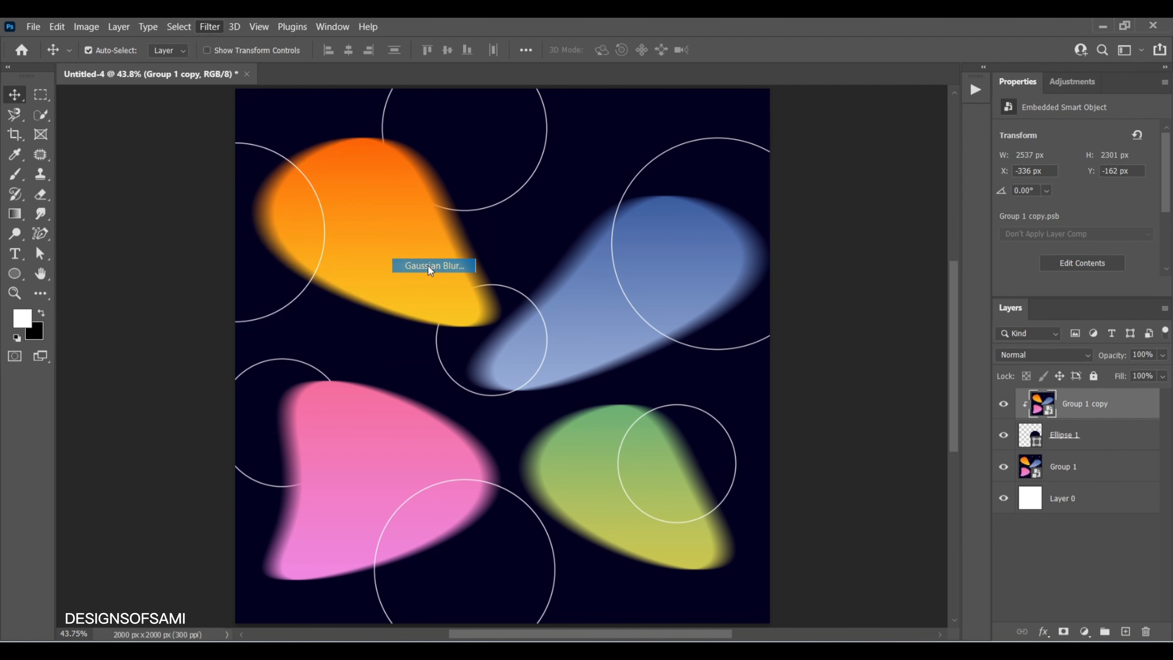
pyautogui.write('15')
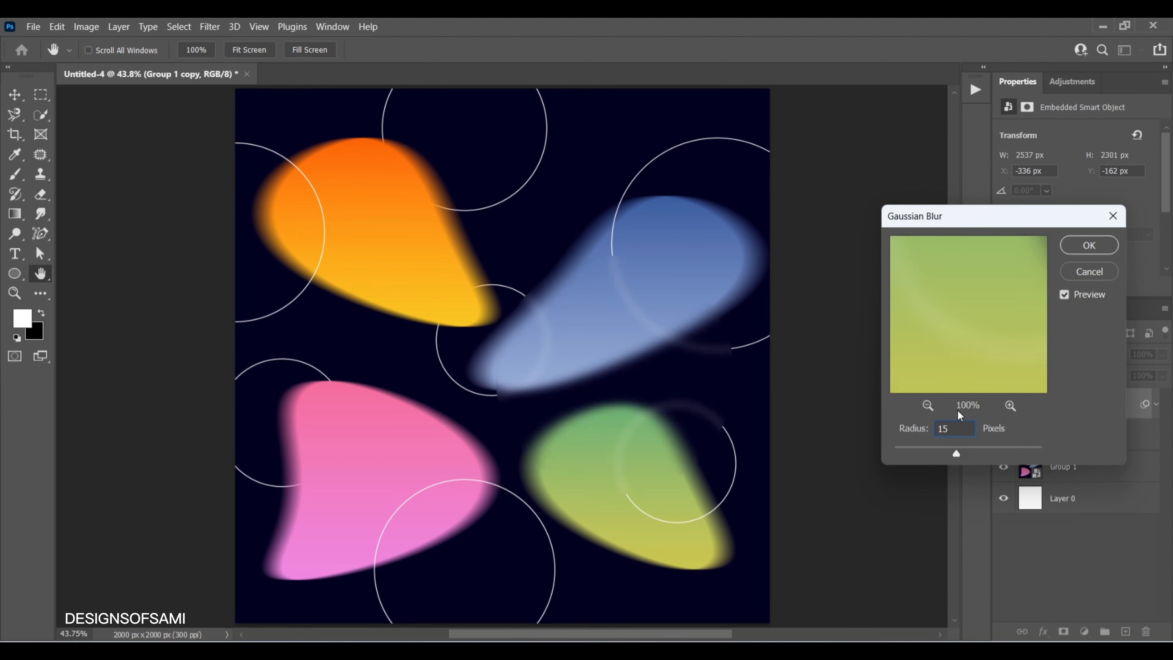
pyautogui.click(1090, 246)
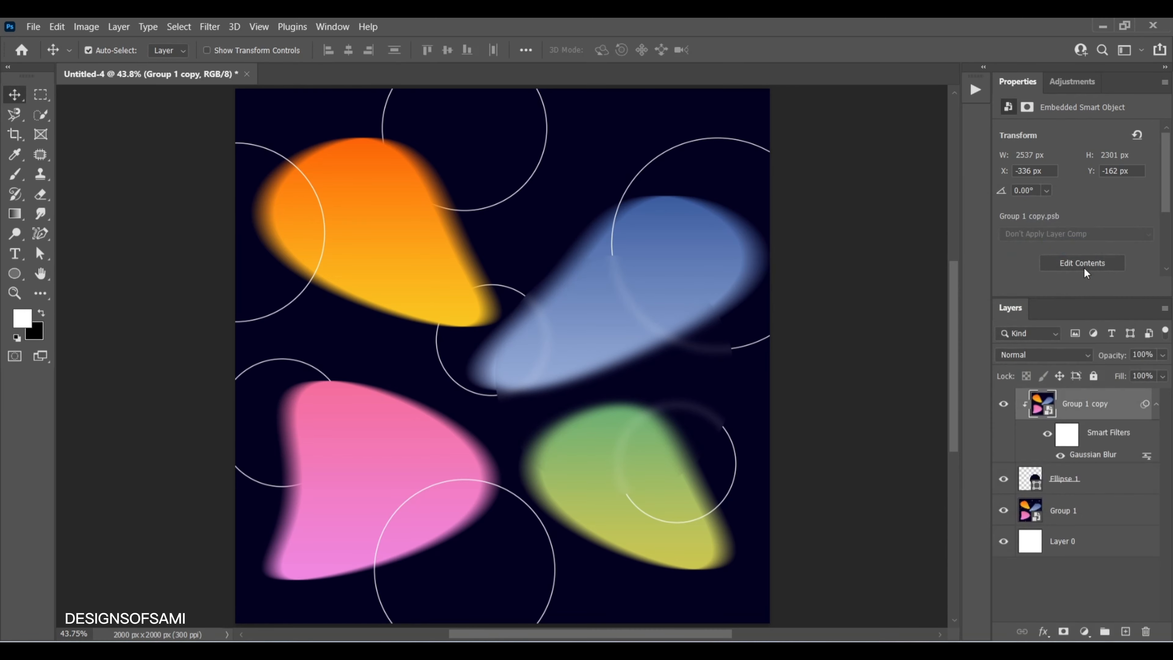
# Add 2% monochromatic noise with Gaussian distribution to the Group 1 copy.
pyautogui.click(210, 30)
pyautogui.moveTo(253, 251)
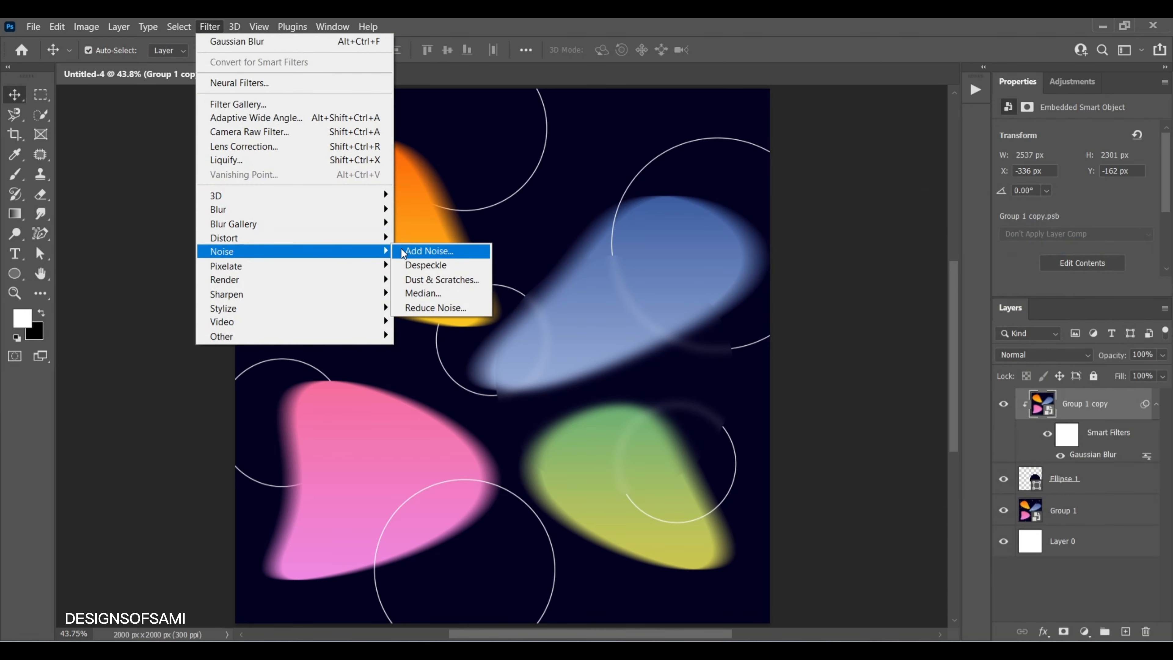
pyautogui.click(402, 251)
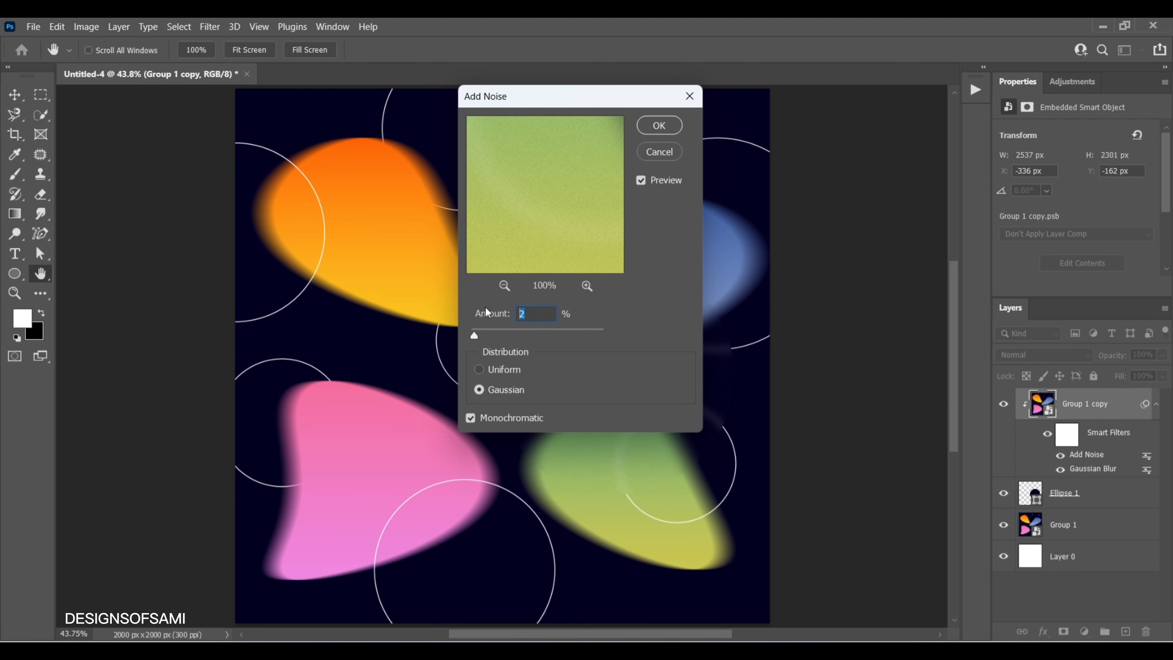
pyautogui.click(651, 125)
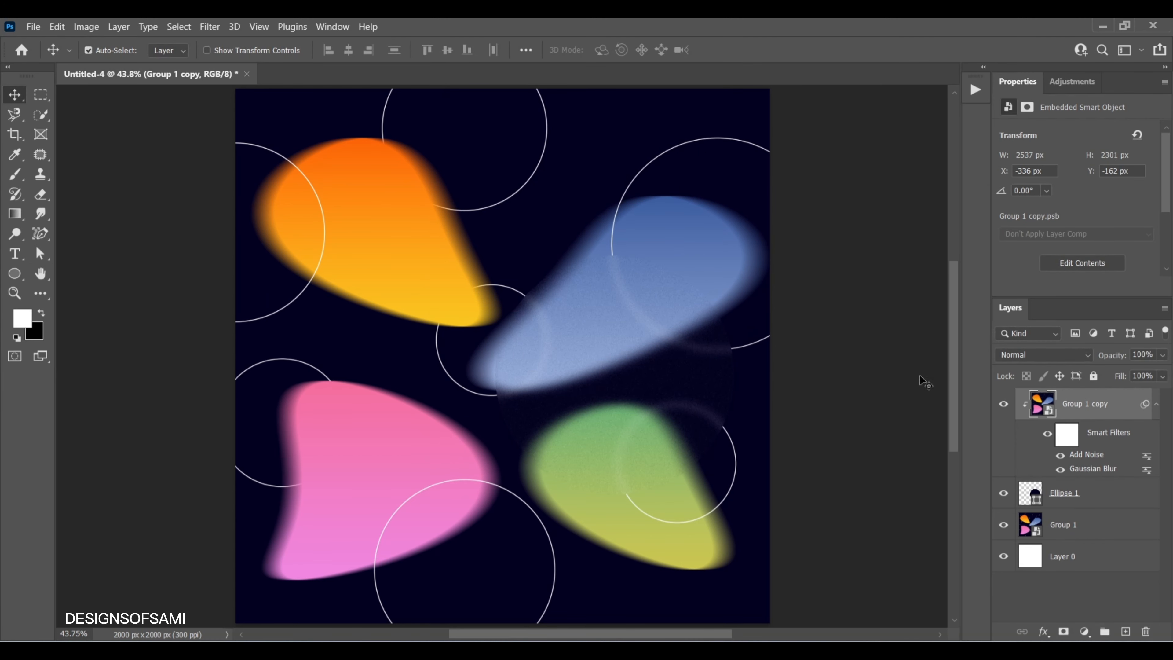
# Apply the Filter Gallery's Glass filter to Group 1 copy with distortion 5, smoothness 3, Blocks texture and 100% scaling.
pyautogui.click(214, 29)
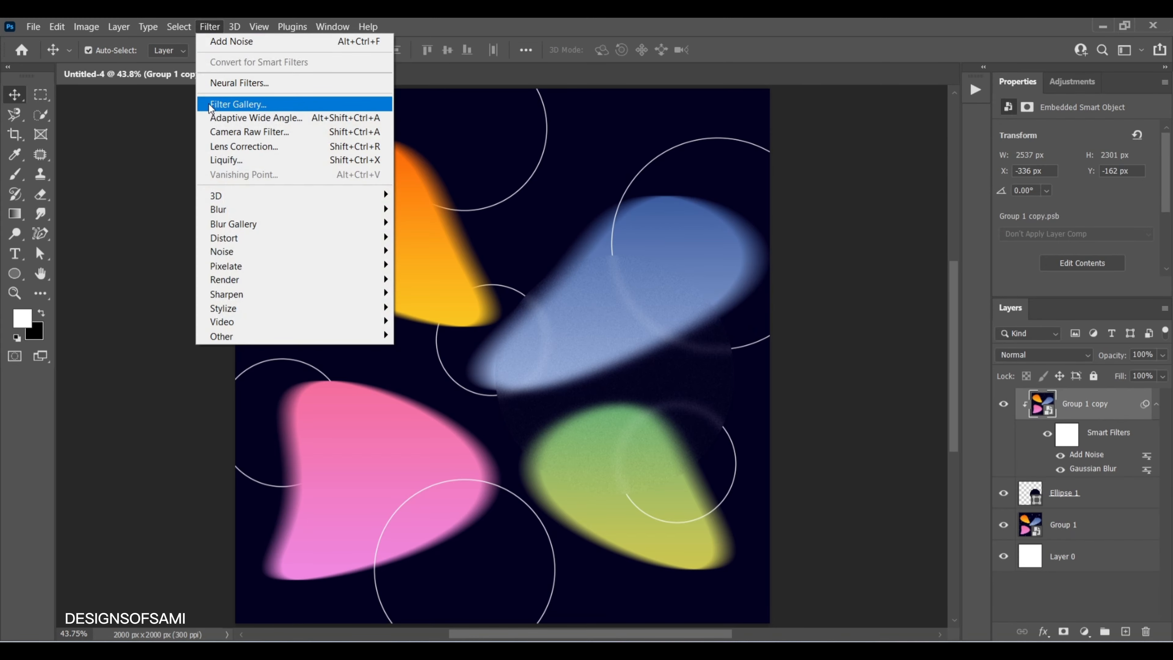
pyautogui.press('Escape')
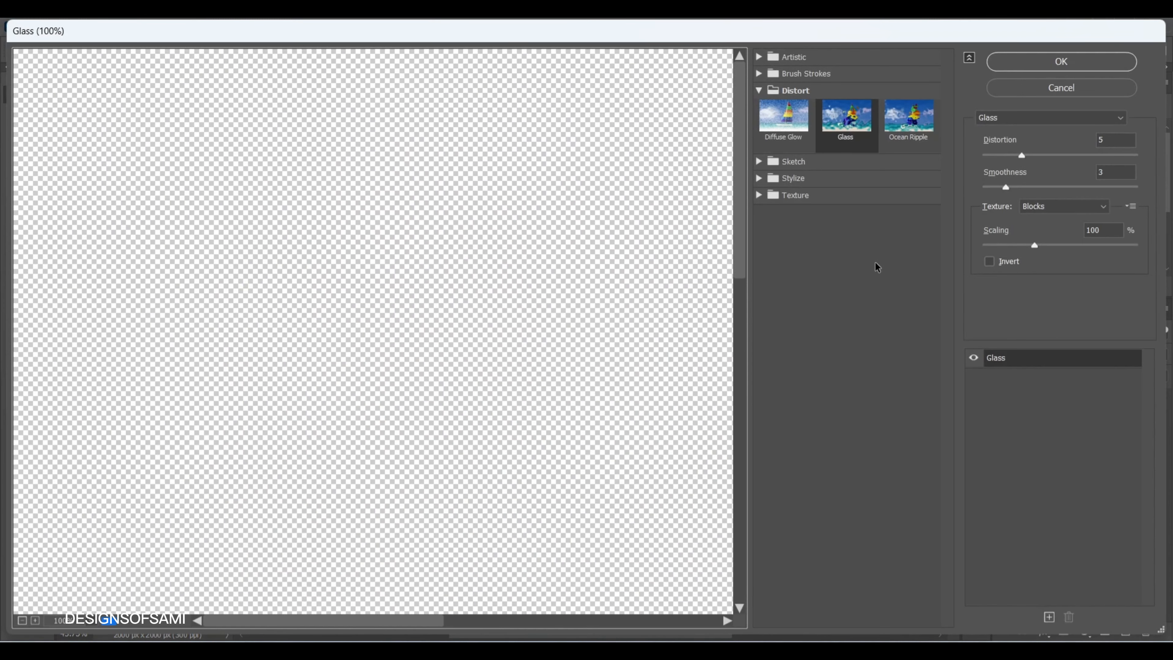
pyautogui.scroll(-3, 609, 290)
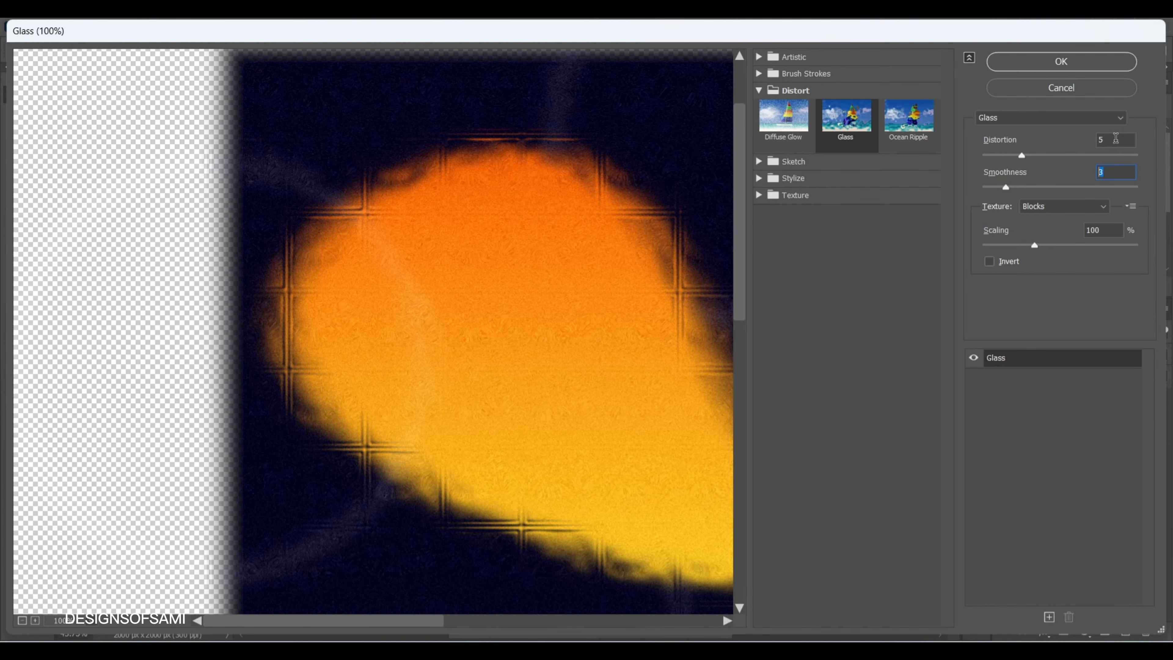
pyautogui.click(1116, 140)
pyautogui.click(1025, 208)
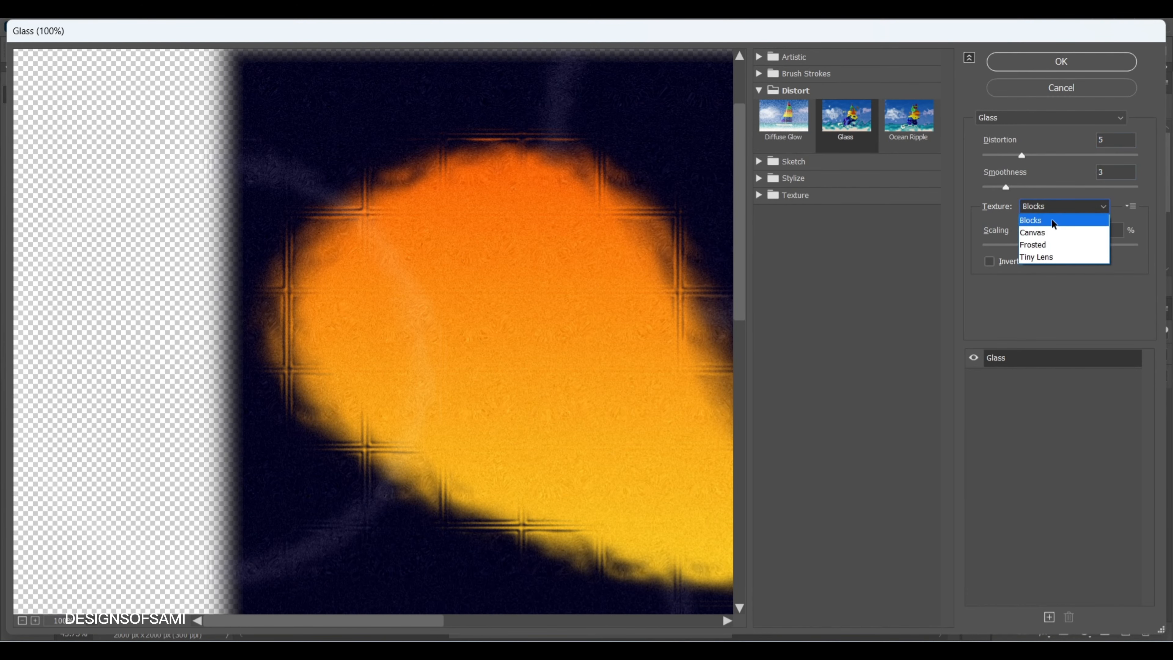
pyautogui.click(1047, 224)
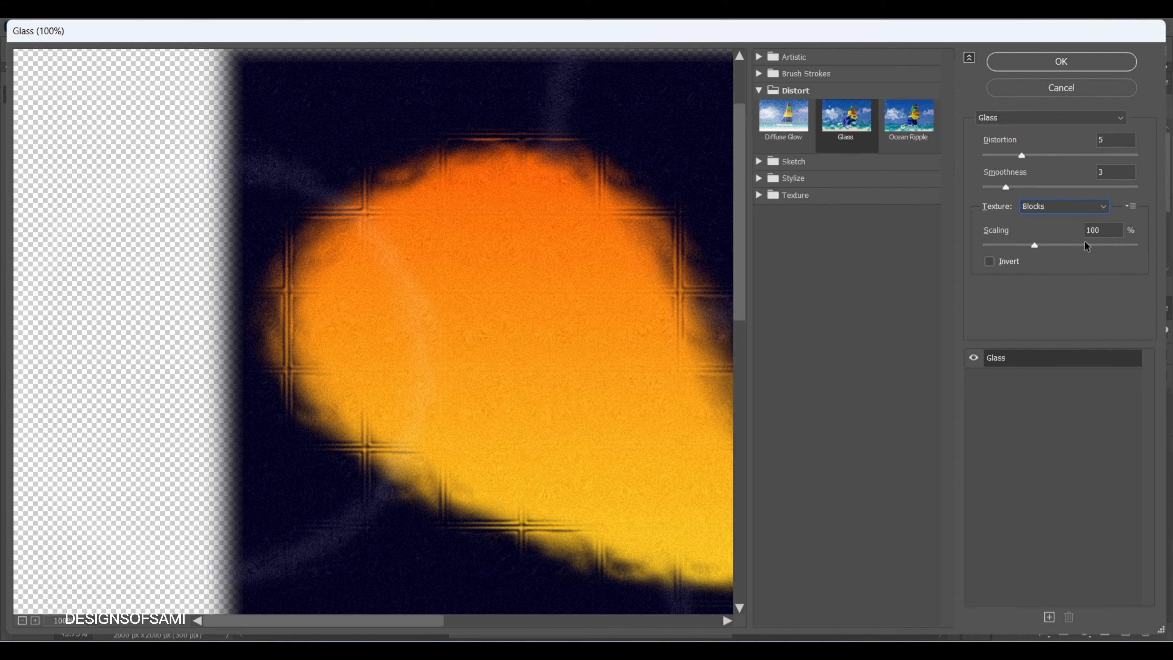
pyautogui.click(1102, 227)
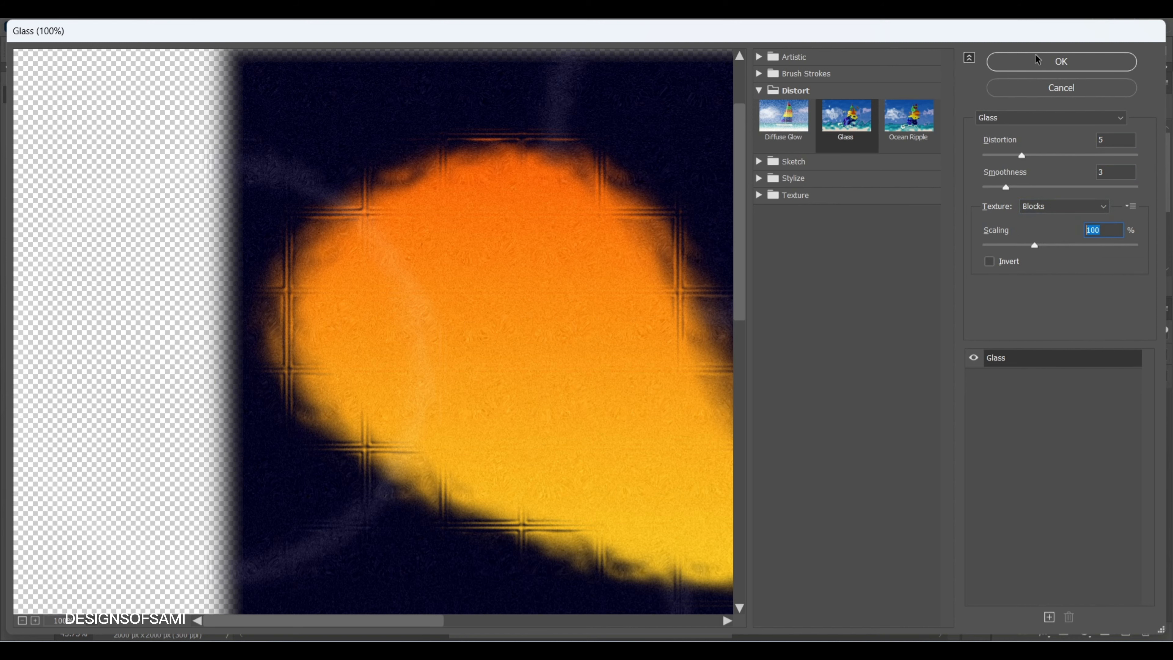
pyautogui.click(1040, 61)
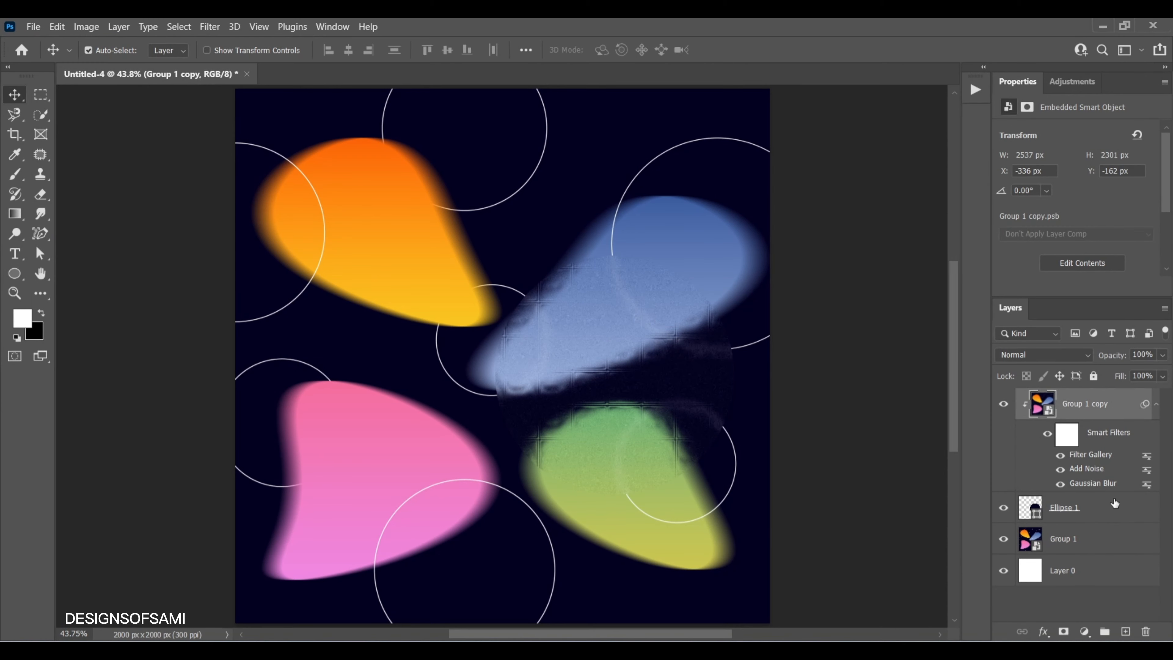
# Add a Normal-mode drop shadow to Ellipse 1: colour 121212, opacity 30%, angle 90°, distance 70 px, spread 15%, size 120 px.
pyautogui.click(1110, 507)
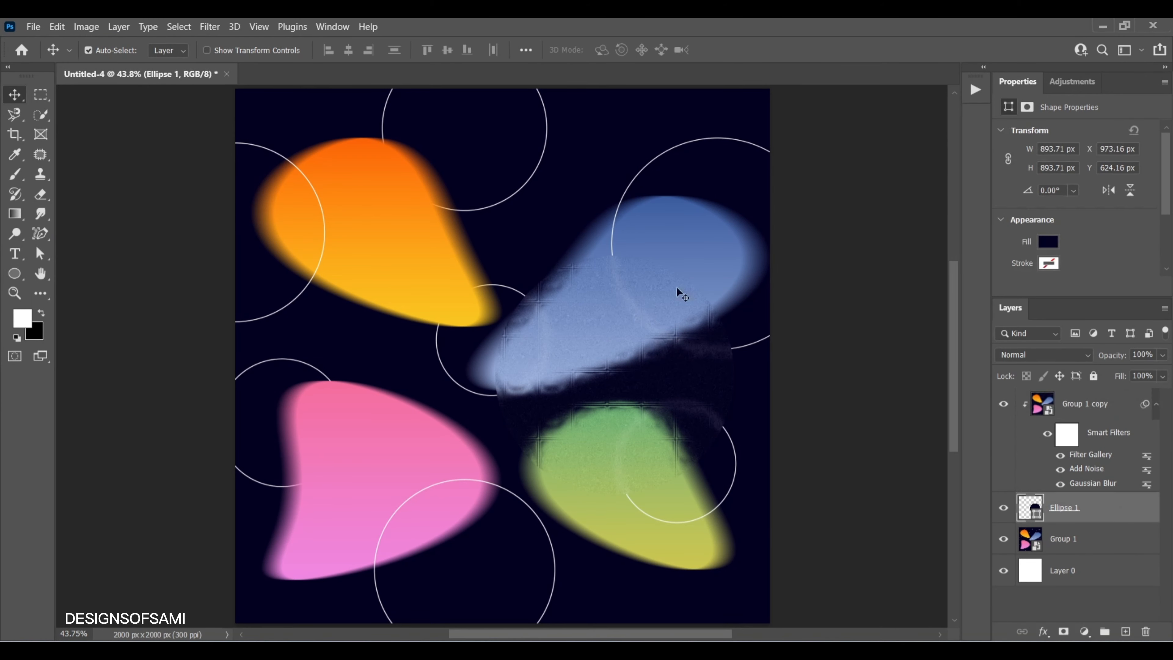
pyautogui.doubleClick(1106, 509)
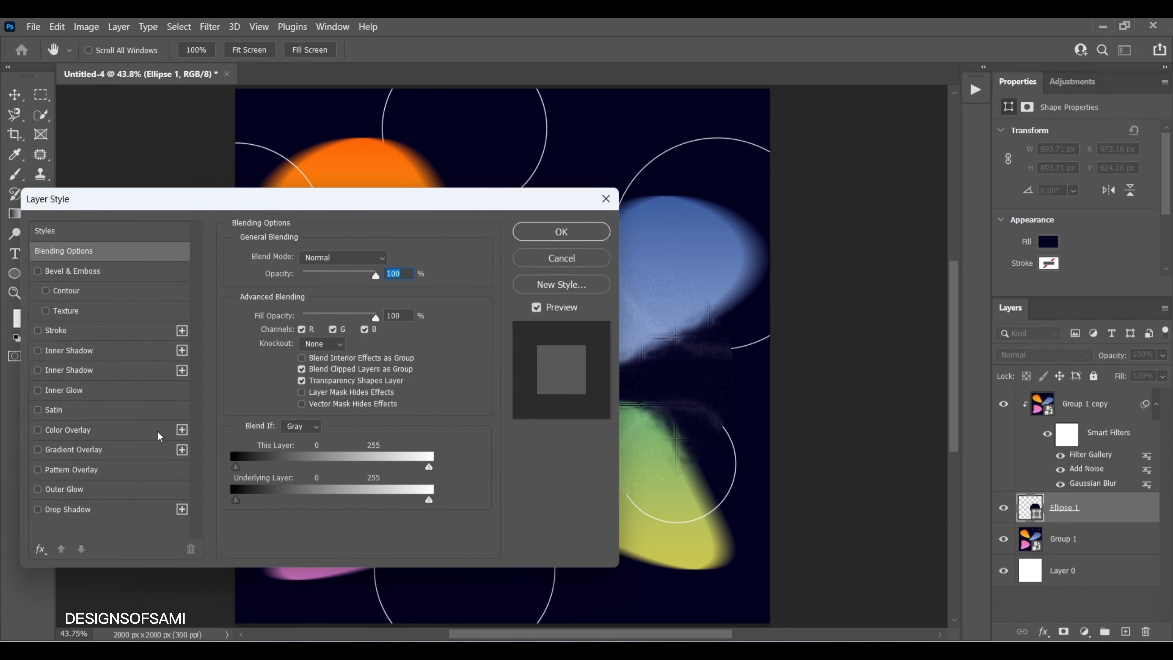
pyautogui.click(94, 506)
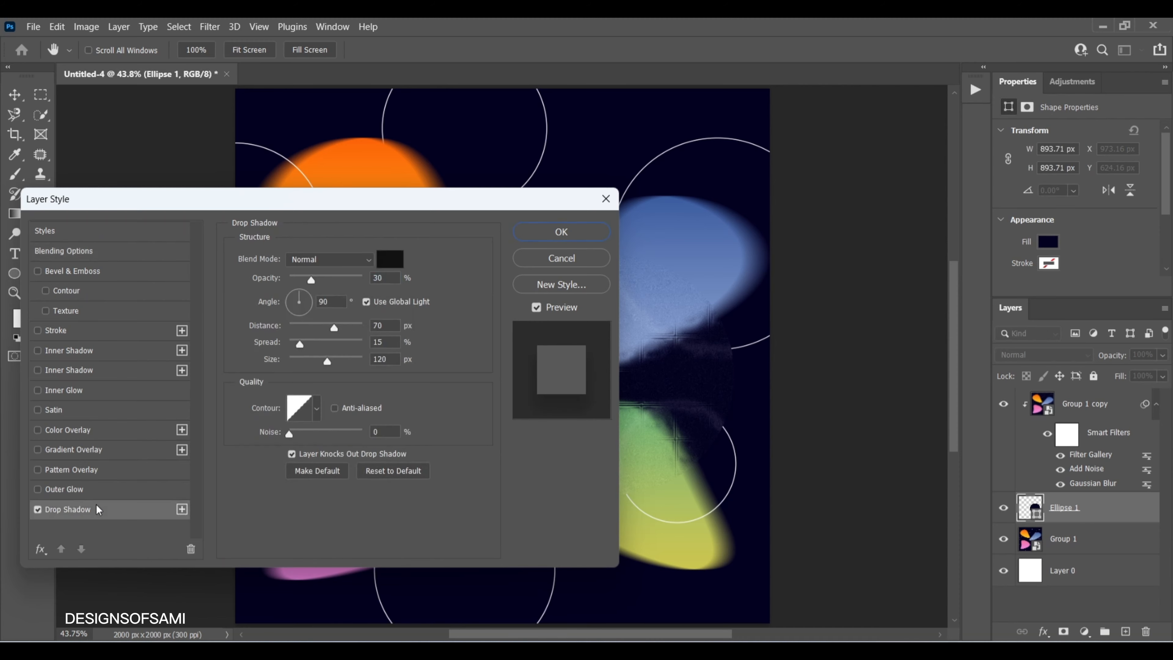
pyautogui.click(390, 261)
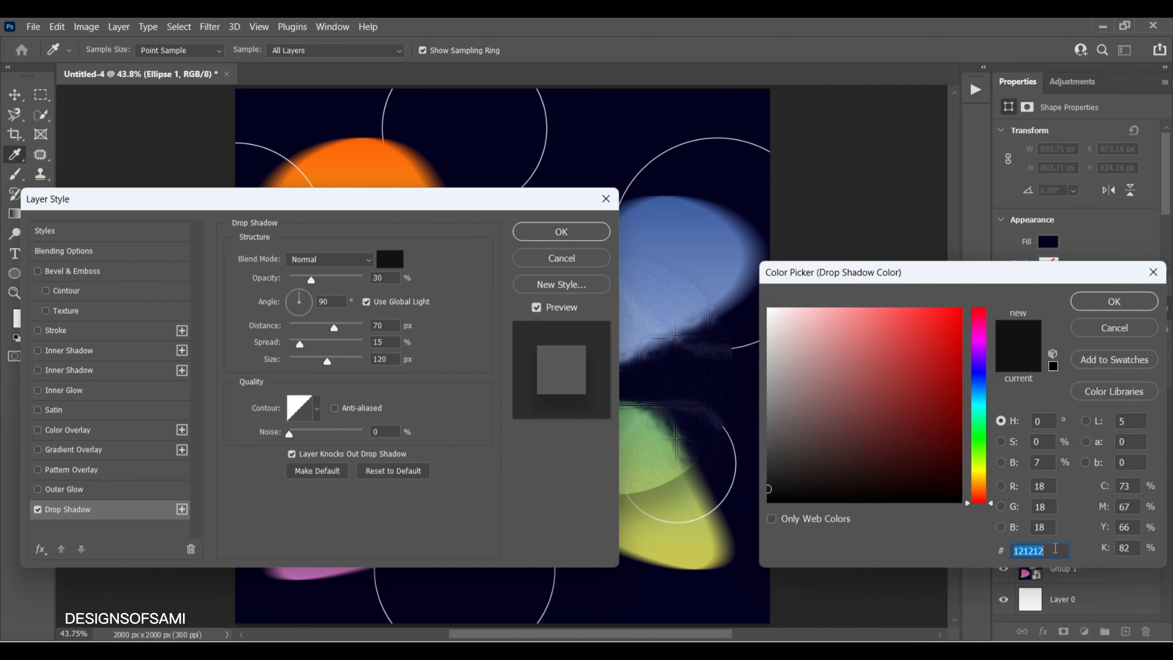
pyautogui.click(1126, 311)
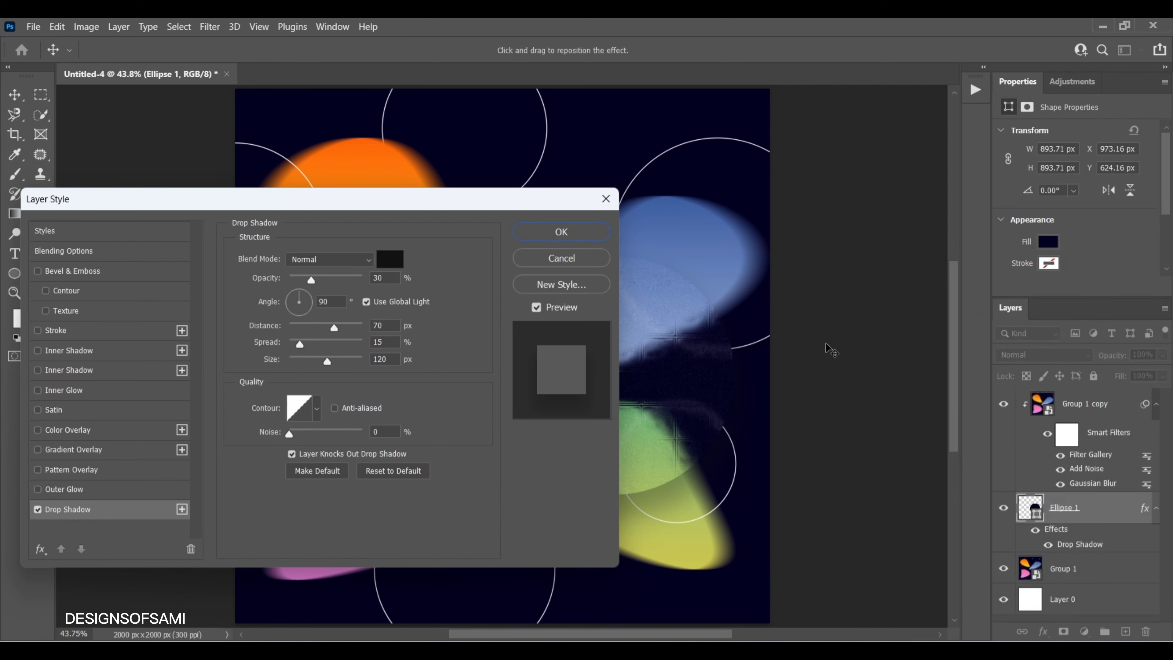
pyautogui.click(387, 276)
pyautogui.click(327, 303)
pyautogui.click(374, 326)
pyautogui.click(394, 342)
pyautogui.click(389, 359)
# Add an inner glow to Ellipse 1 with Lighten blend mode, 40% opacity, 5% noise and colour 020020.
pyautogui.click(77, 391)
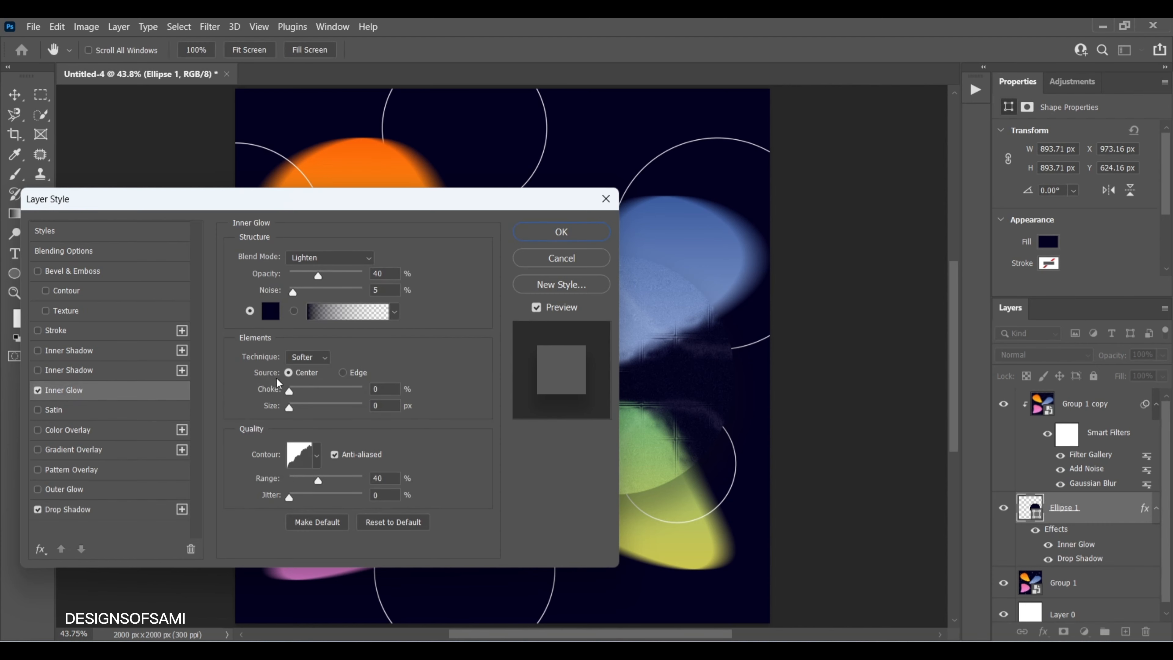
pyautogui.click(321, 259)
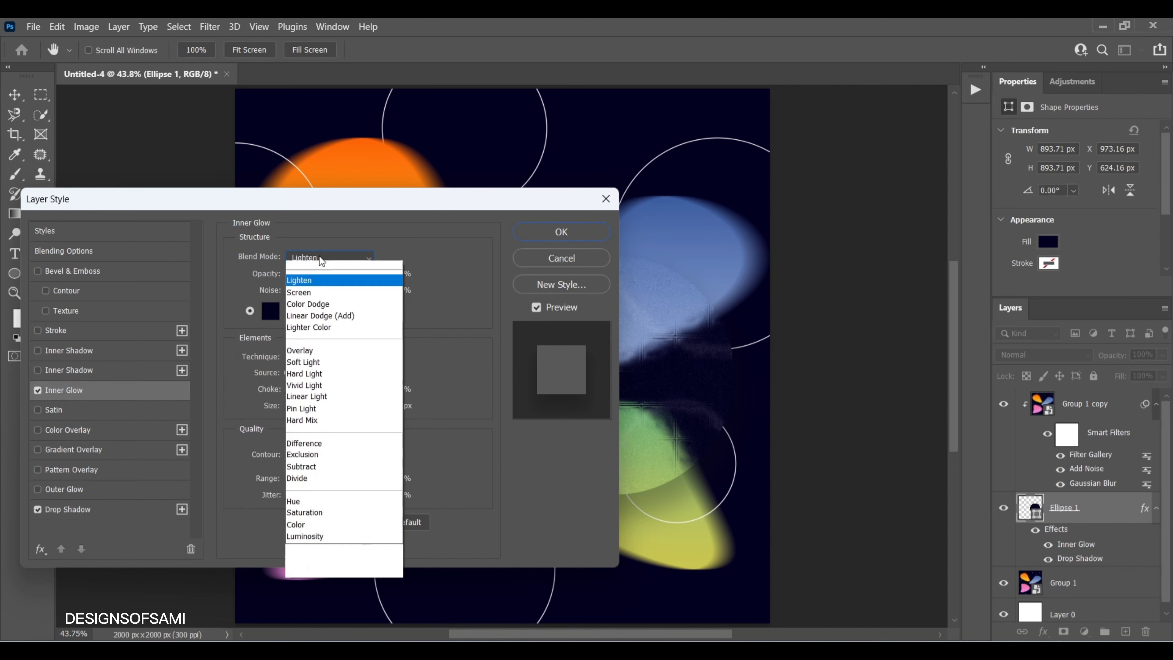
pyautogui.click(333, 366)
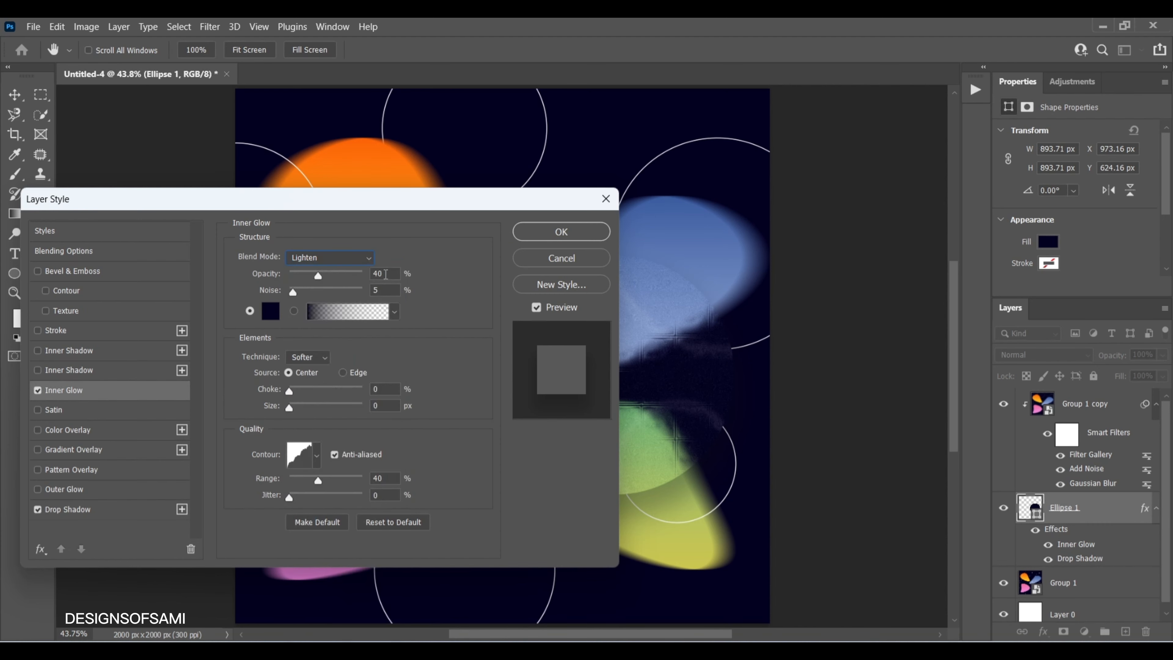
pyautogui.click(371, 274)
pyautogui.click(383, 291)
pyautogui.click(271, 318)
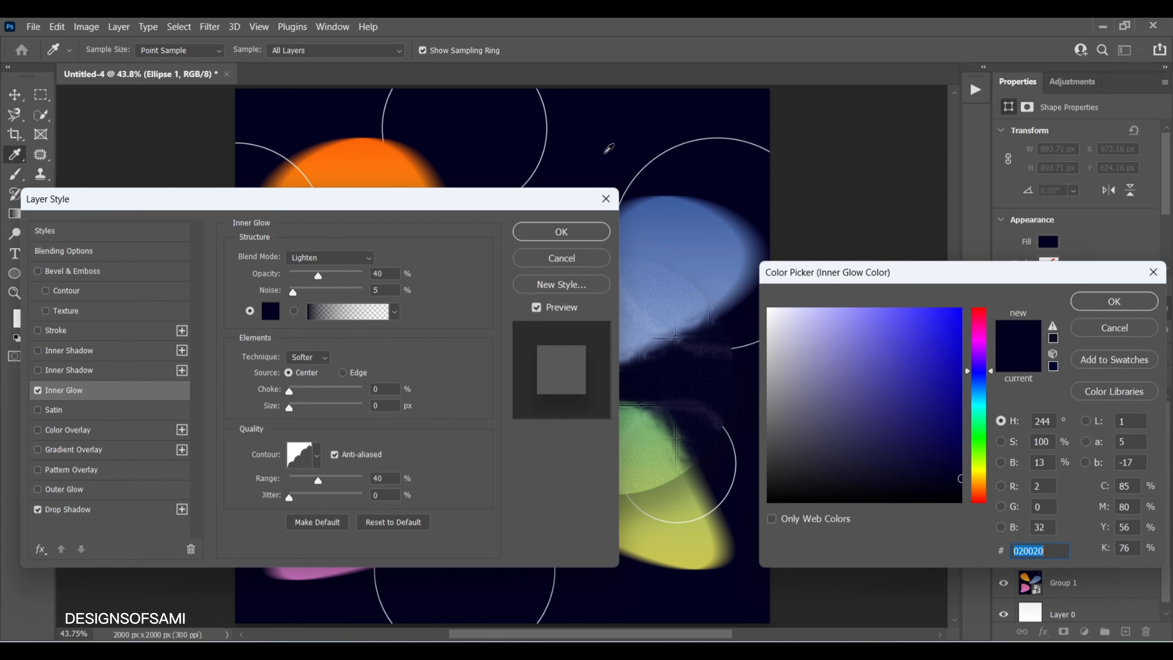
pyautogui.click(1076, 306)
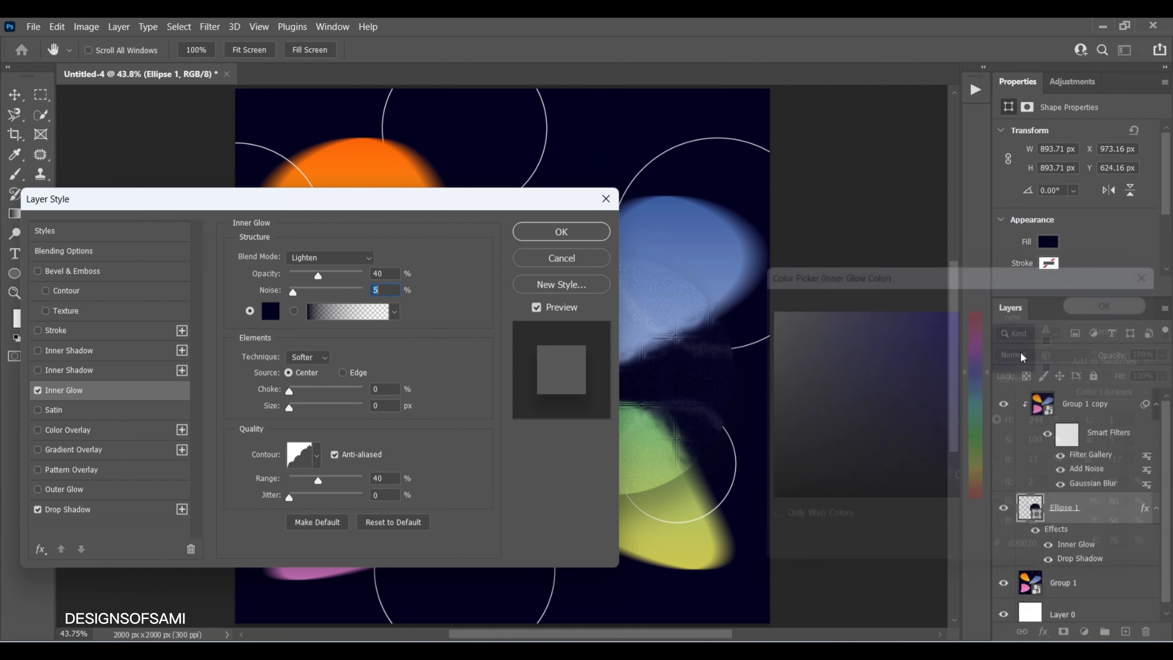
# Configure the inner glow with Softer technique, Center source, 0% choke, 0 px size, the anti-aliased rounded-step contour and 40% range.
pyautogui.click(310, 363)
pyautogui.click(308, 368)
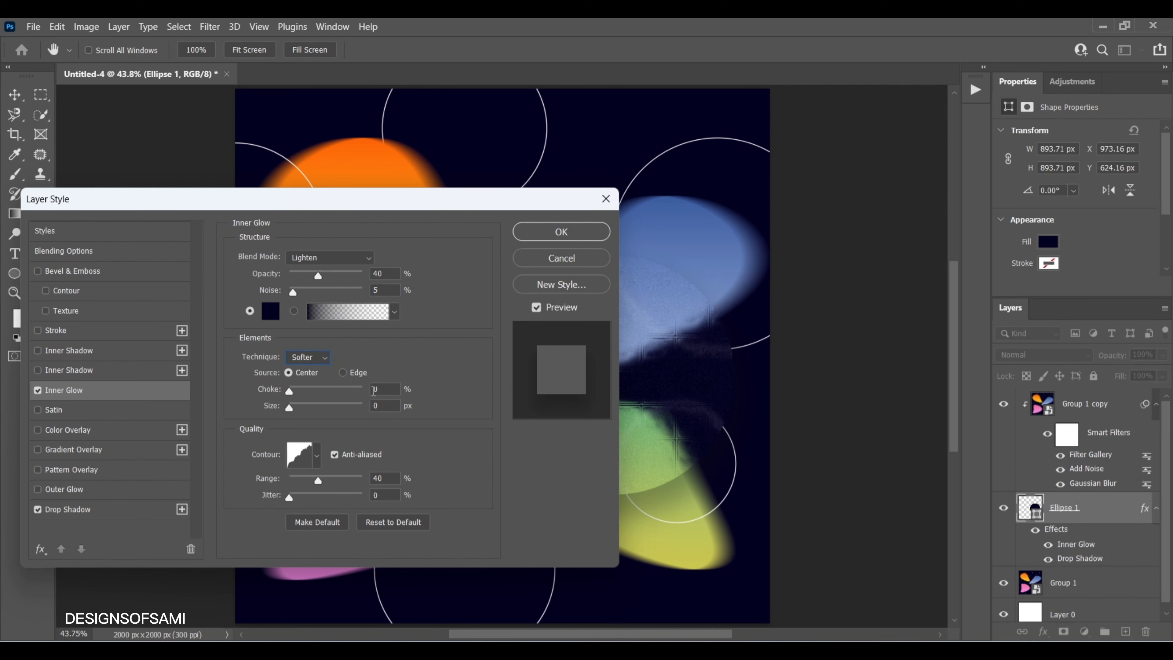
pyautogui.press('Tab')
pyautogui.click(318, 457)
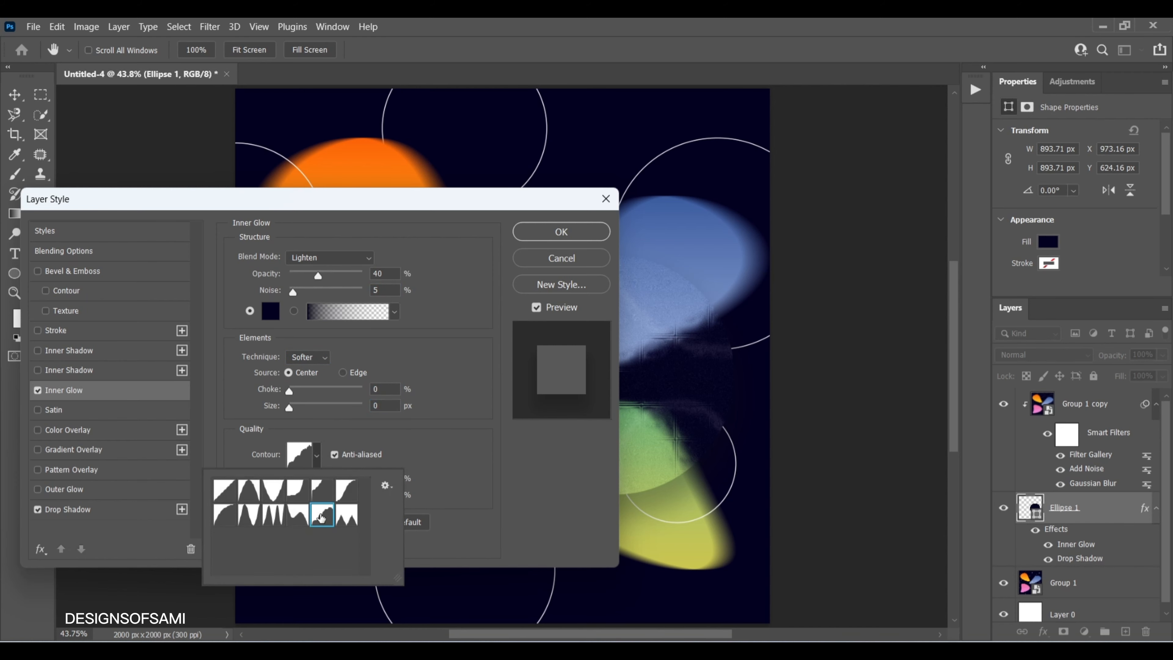
pyautogui.doubleClick(322, 513)
pyautogui.doubleClick(383, 474)
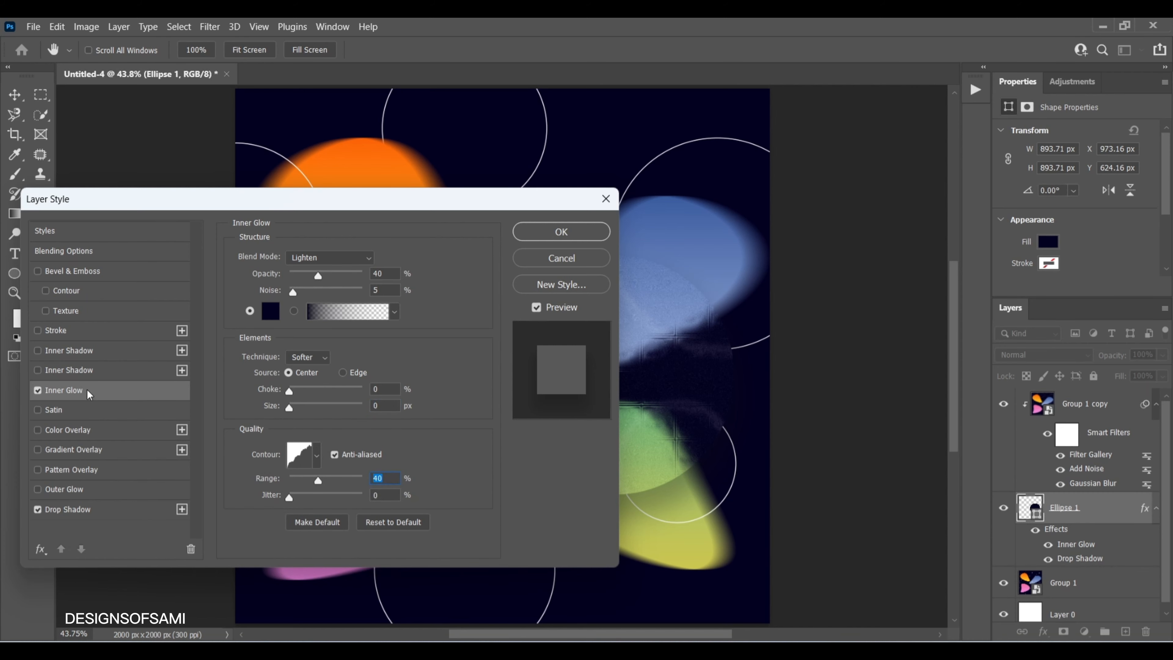
# Add a 1 px outside stroke to Ellipse 1 in Normal mode at 100% opacity, coloured eaeaea, and apply the layer styles.
pyautogui.click(78, 333)
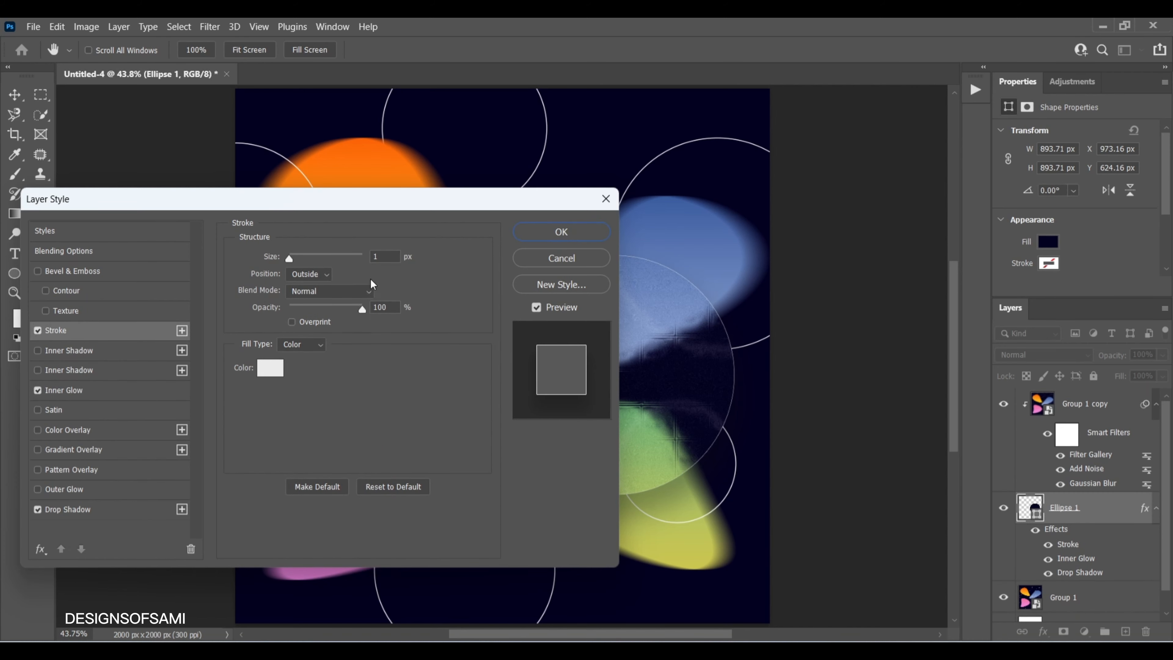
pyautogui.click(309, 277)
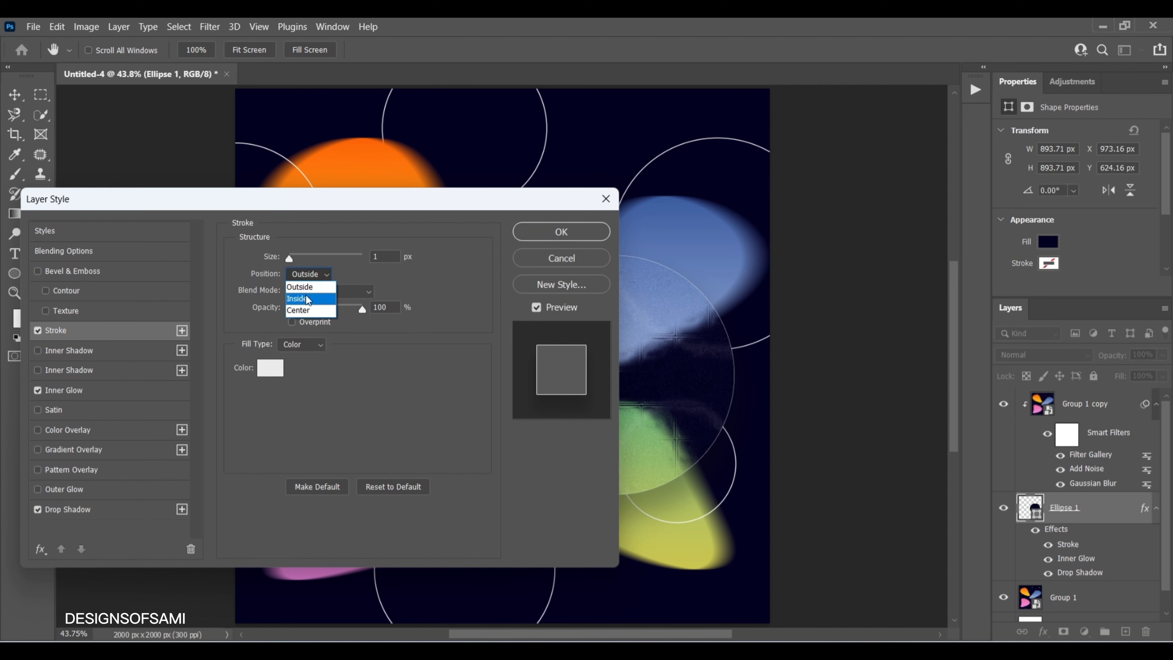
pyautogui.click(308, 279)
pyautogui.moveTo(403, 311); pyautogui.dragTo(367, 308)
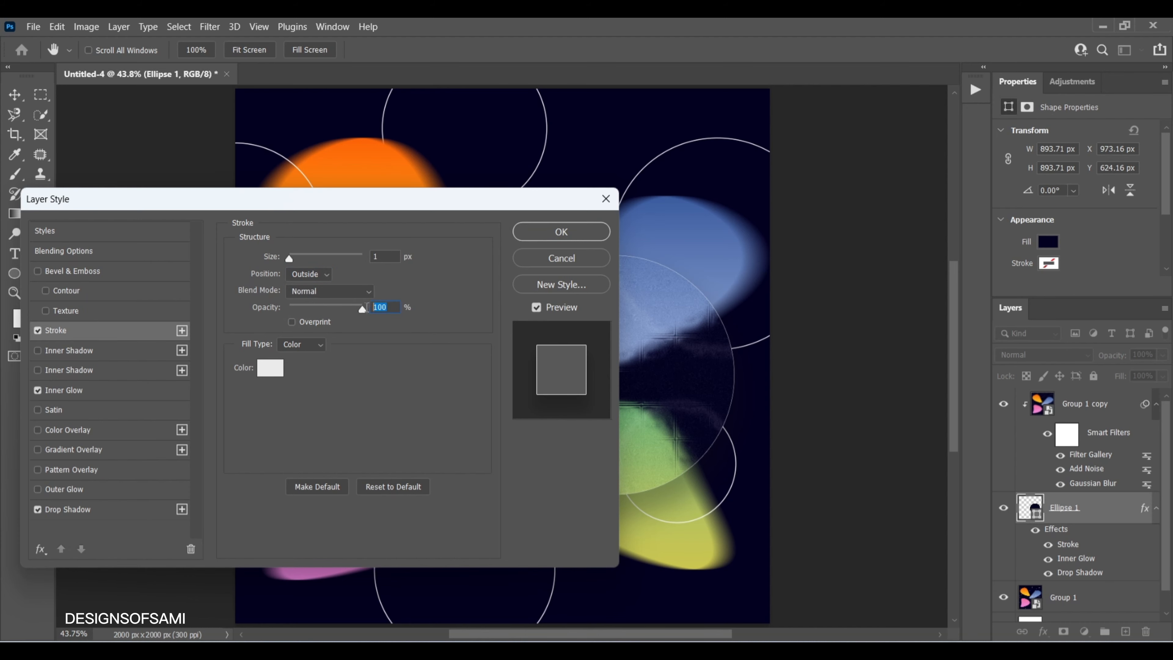
pyautogui.click(270, 368)
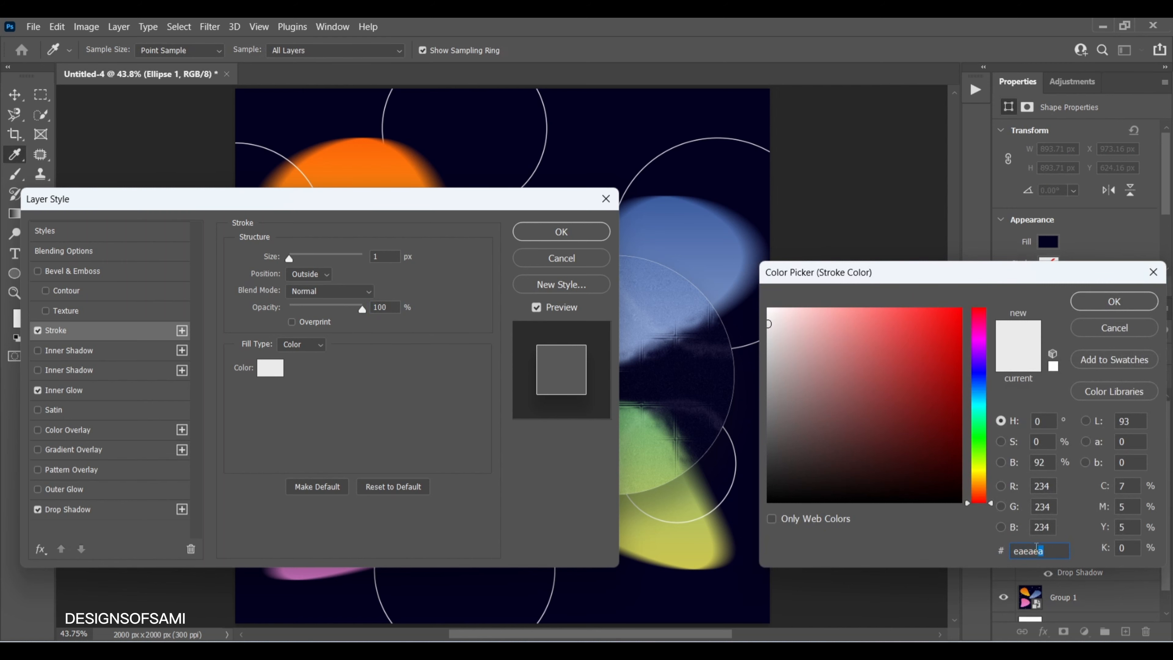
pyautogui.click(1113, 310)
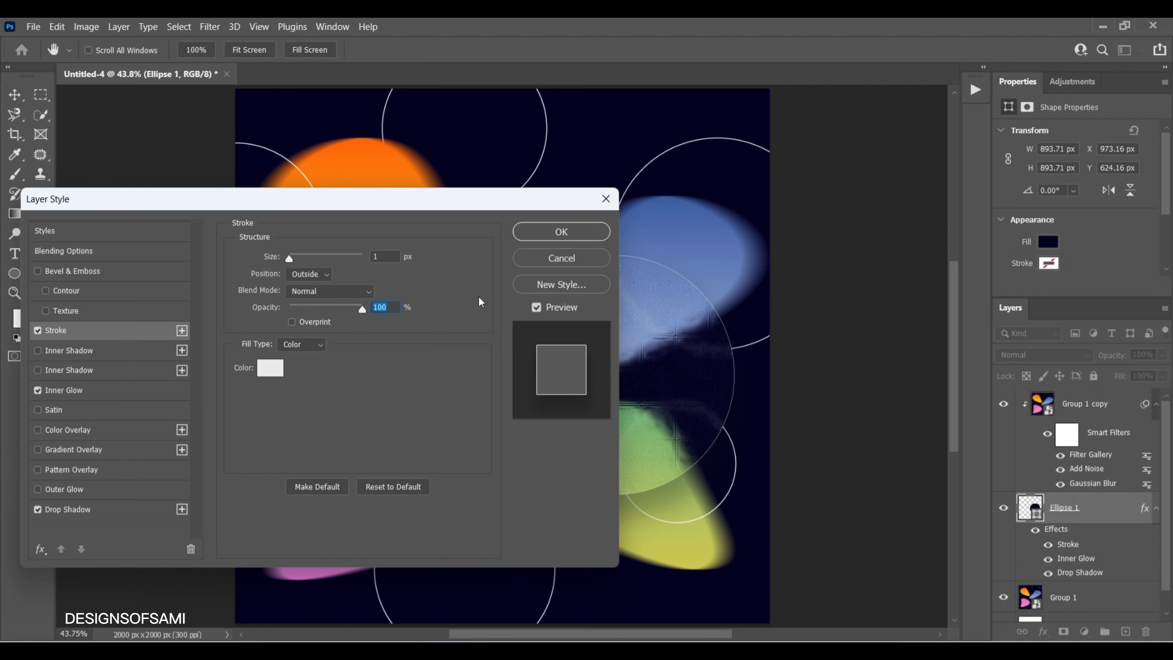
pyautogui.click(544, 232)
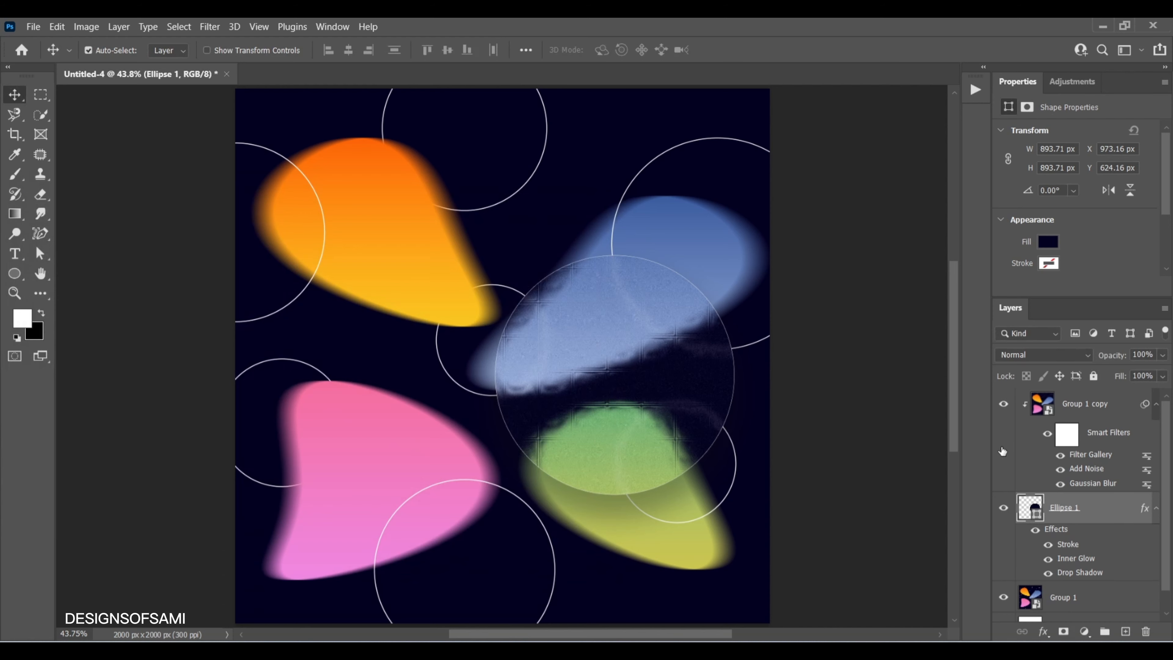
# Draw a 750 px circle above Group 1 copy and move it to X -77 px, Y 443 px, overlapping the orange and pink blobs.
pyautogui.click(1077, 406)
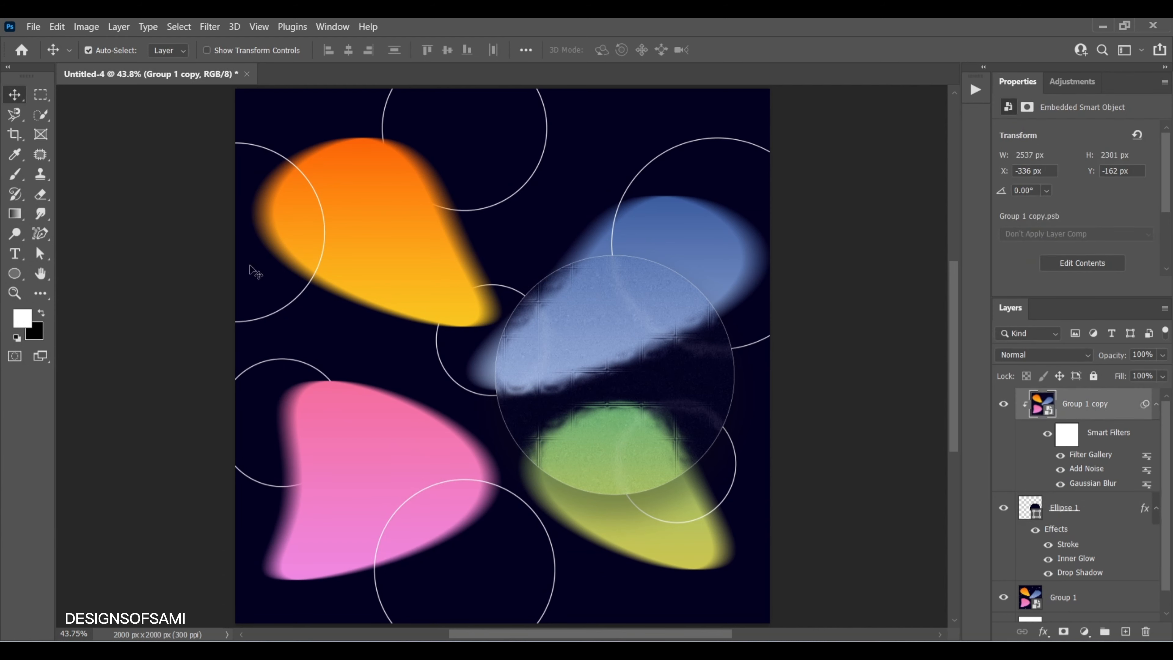
pyautogui.click(18, 274)
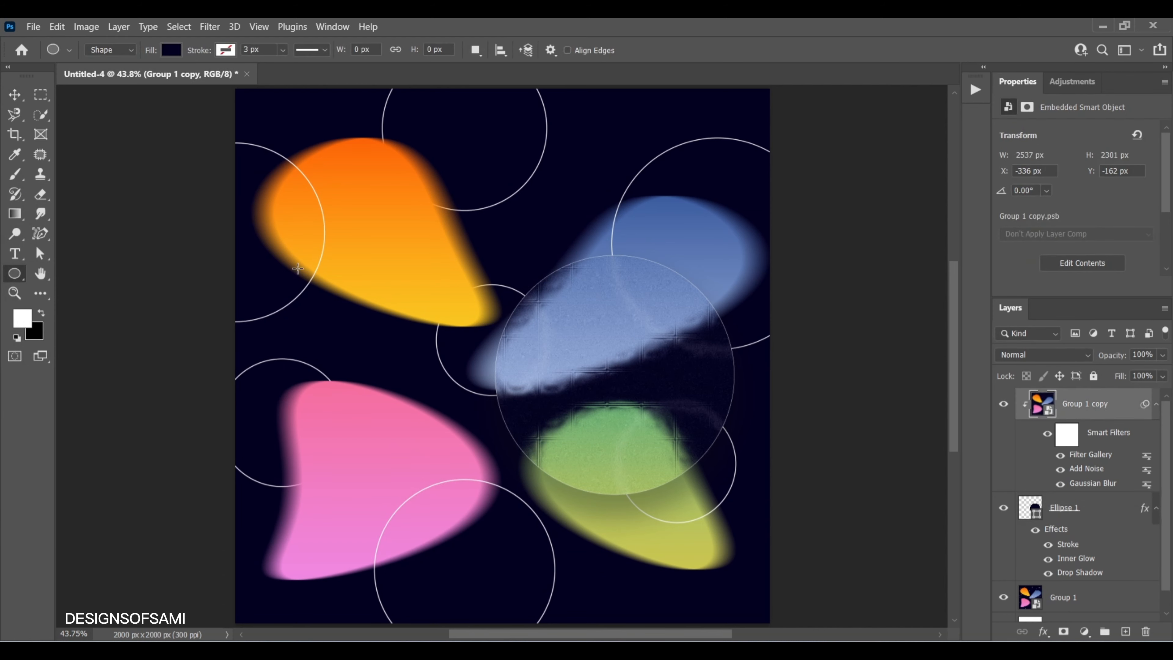
pyautogui.moveTo(297, 268); pyautogui.dragTo(406, 369)
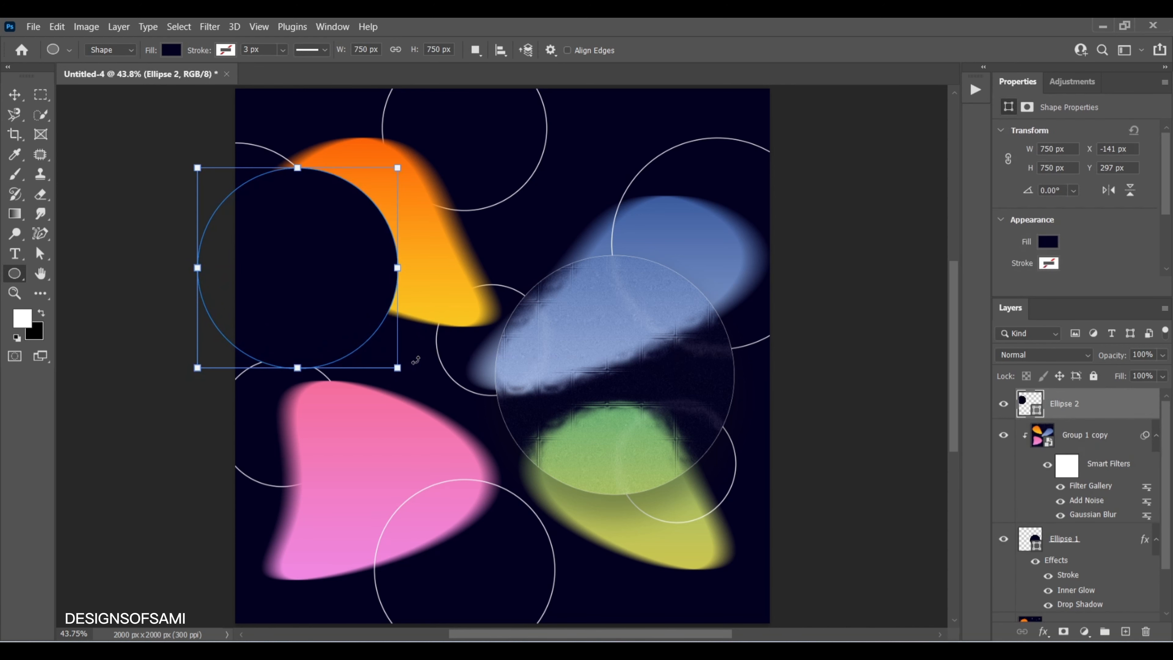
pyautogui.click(14, 94)
pyautogui.moveTo(308, 258); pyautogui.dragTo(330, 297)
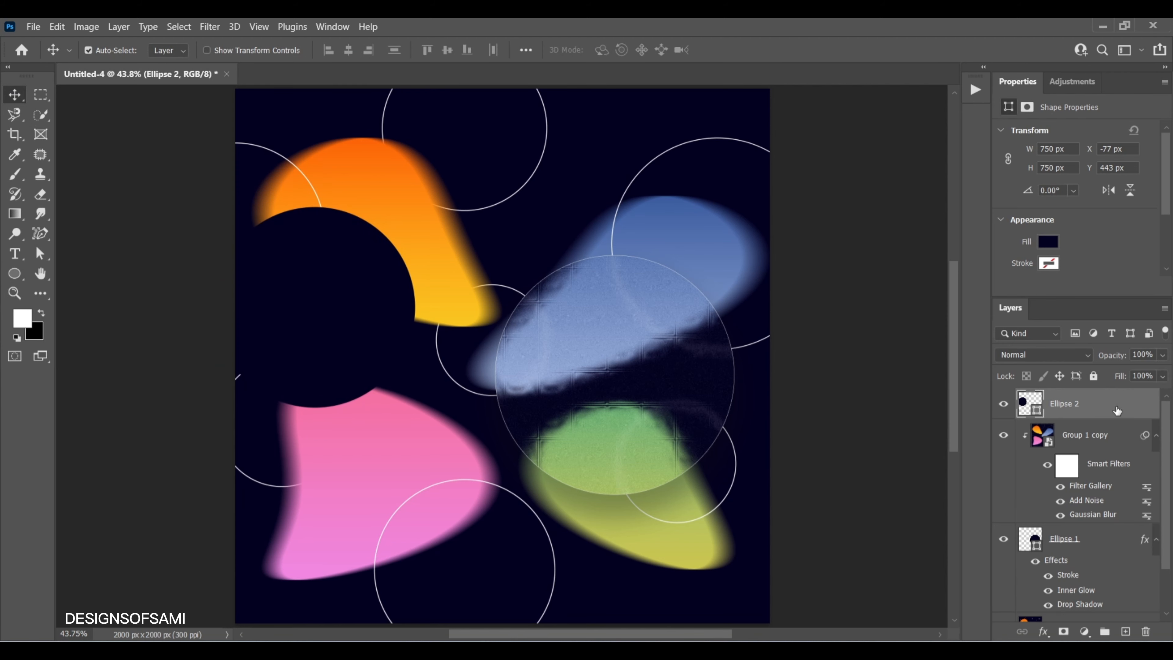
# Duplicate Group 1, move the copy above Ellipse 2 and clip it to that circle.
pyautogui.scroll(-2, 1077, 559)
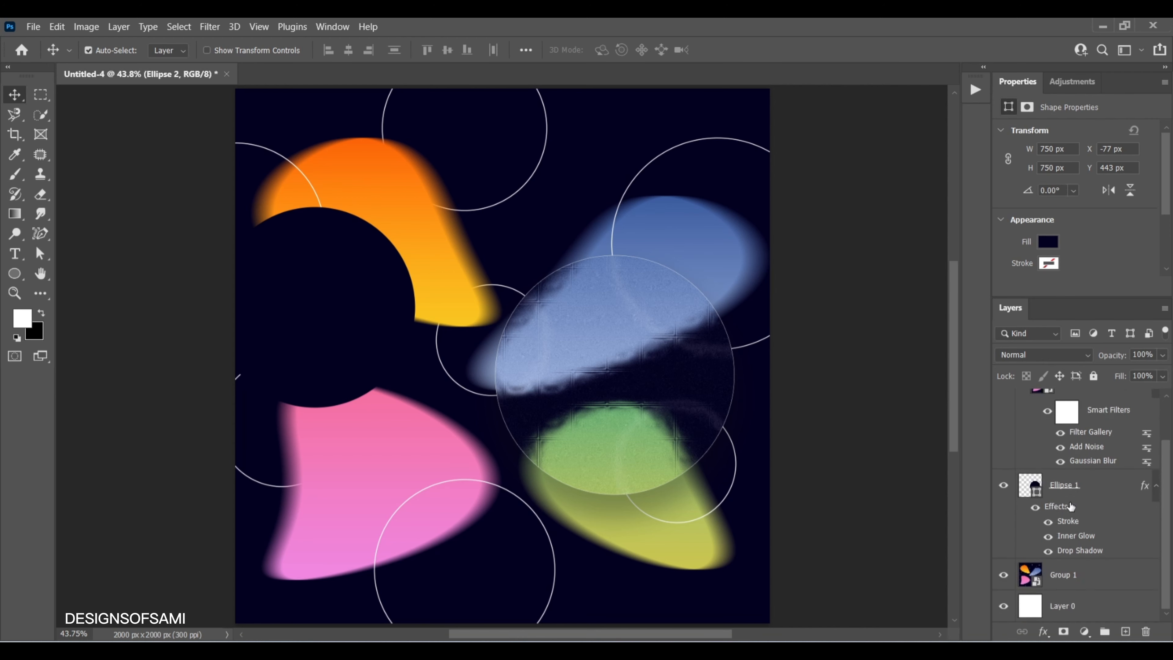
pyautogui.click(1117, 574)
pyautogui.hotkey('ctrl', 'j')
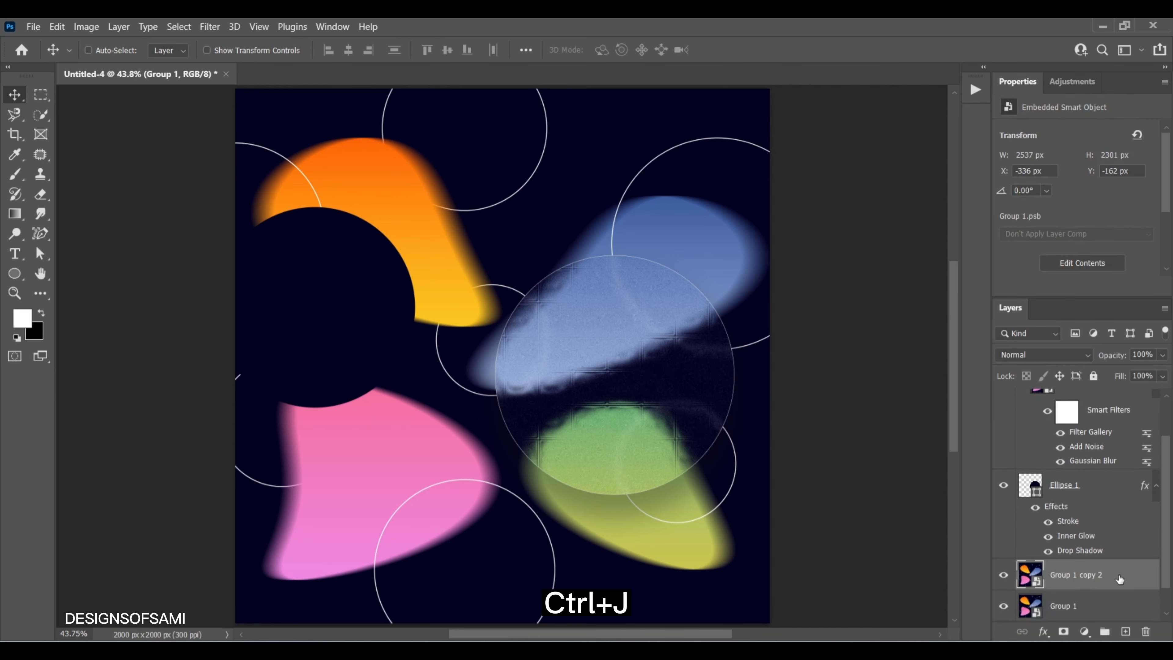
pyautogui.scroll(1, 1121, 573)
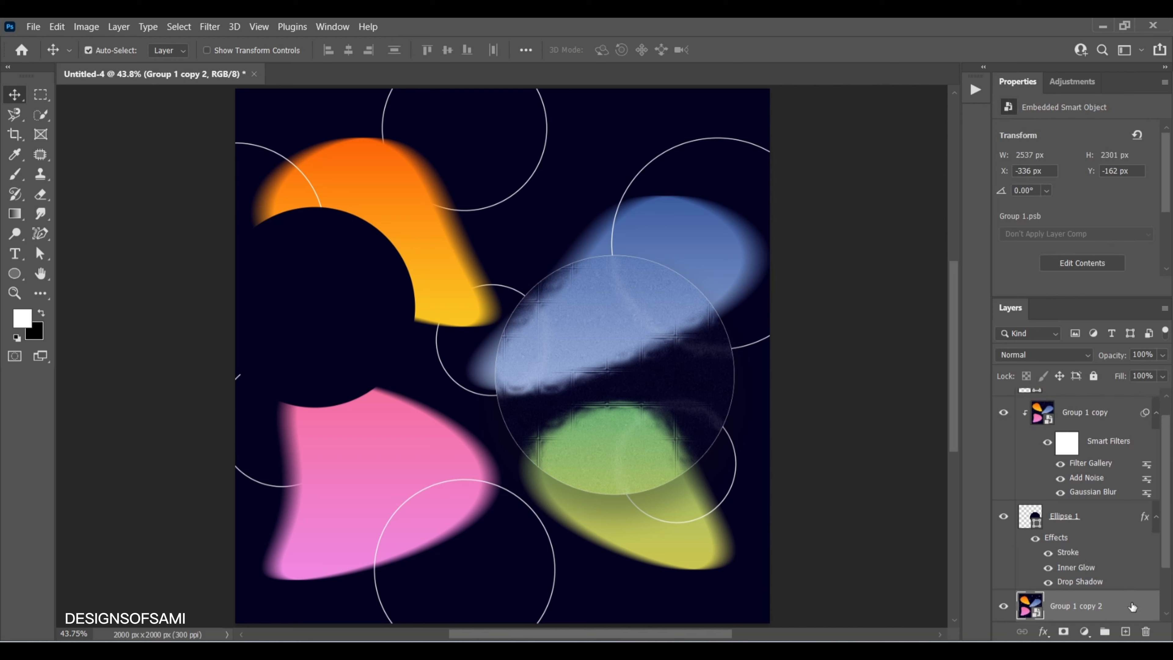
pyautogui.moveTo(1132, 606); pyautogui.dragTo(1121, 513)
pyautogui.scroll(1, 1121, 513)
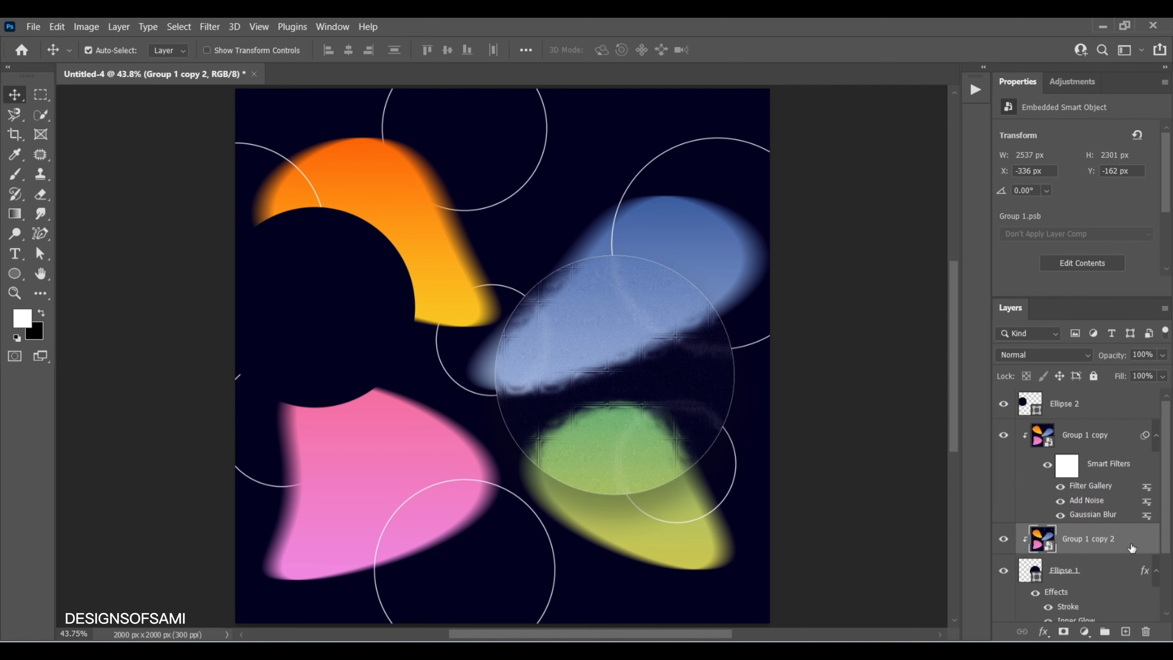
pyautogui.moveTo(1129, 429); pyautogui.dragTo(1133, 398)
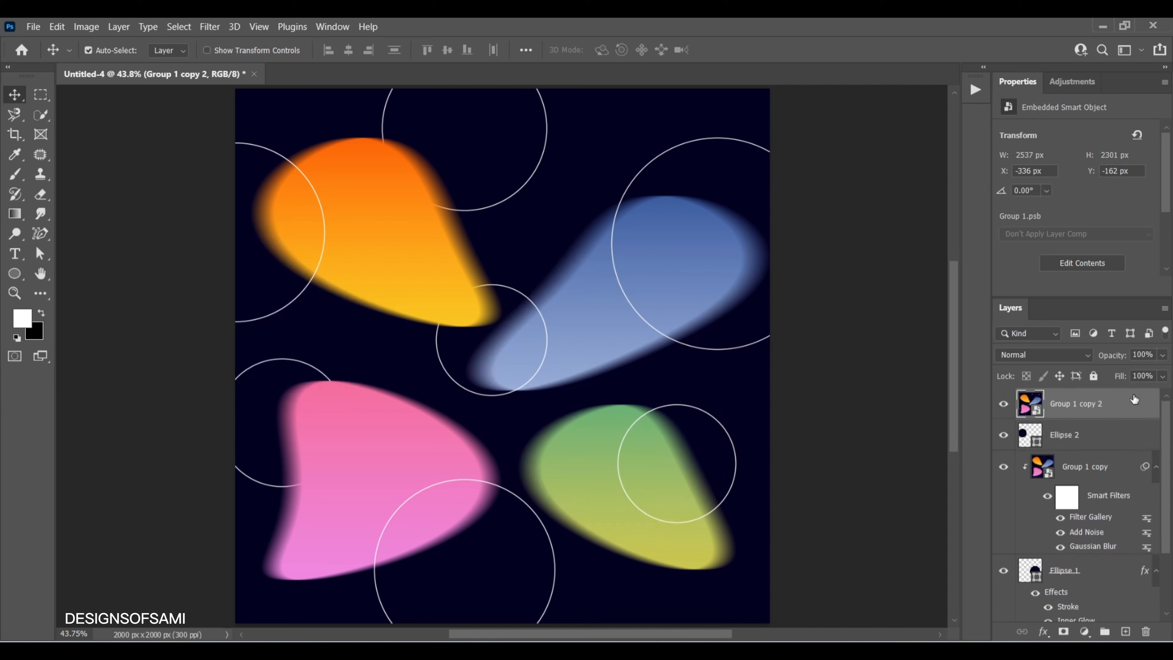
pyautogui.press('alt')
pyautogui.keyDown('alt'); pyautogui.click(1124, 418); pyautogui.keyUp('alt')
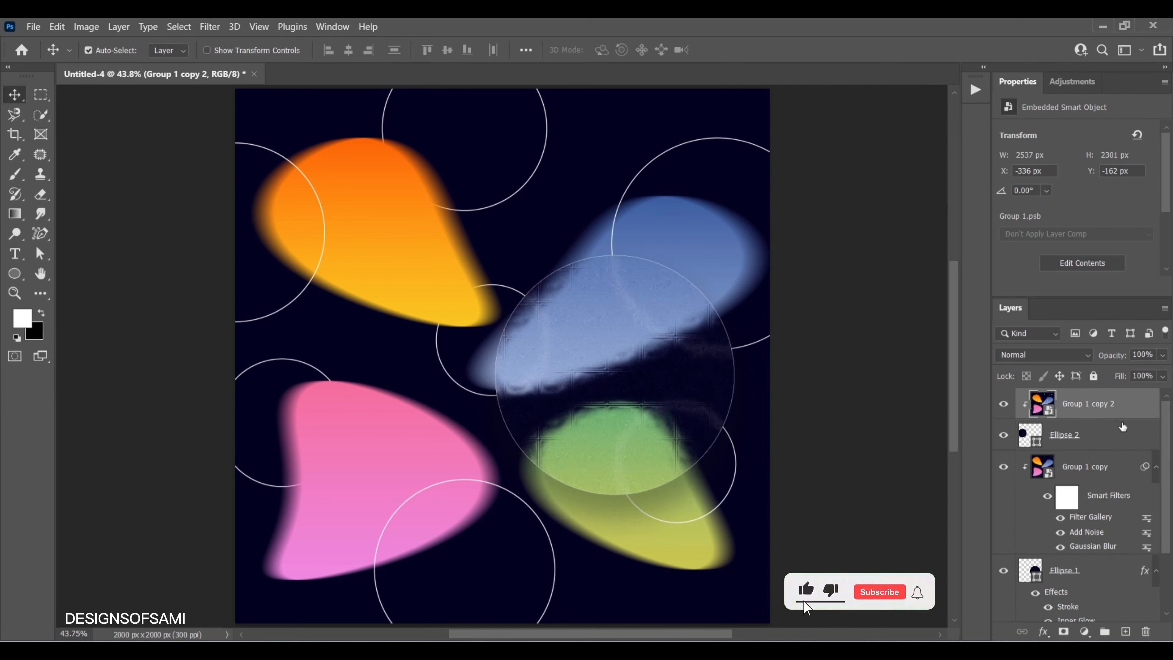
# Copy the smart filters from Group 1 copy onto Group 1 copy 2.
pyautogui.click(1111, 466)
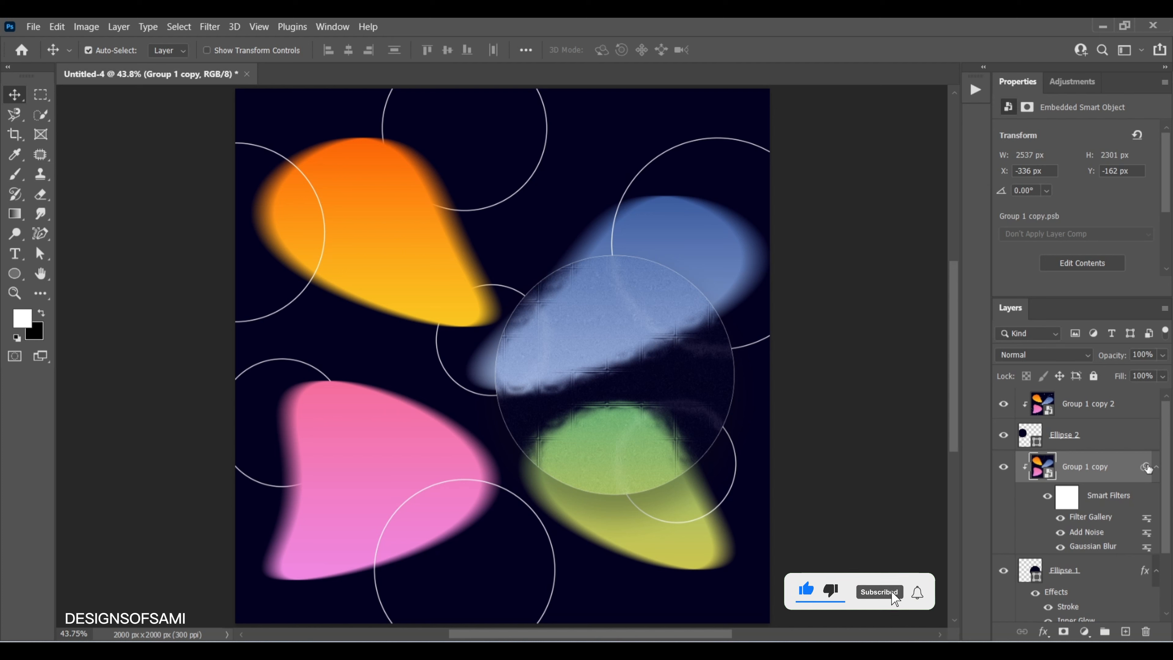
pyautogui.press('alt')
pyautogui.moveTo(1140, 402); pyautogui.dragTo(1140, 403)
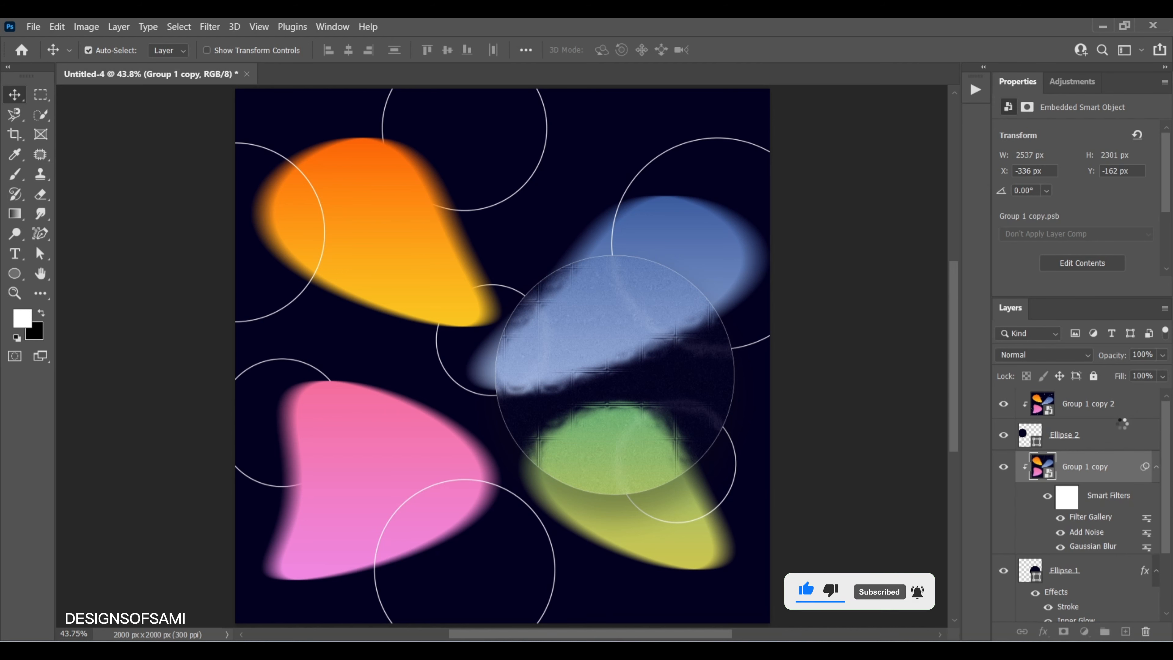
# Copy the stroke, inner glow and drop shadow effects from Ellipse 1 onto Ellipse 2.
pyautogui.click(1125, 454)
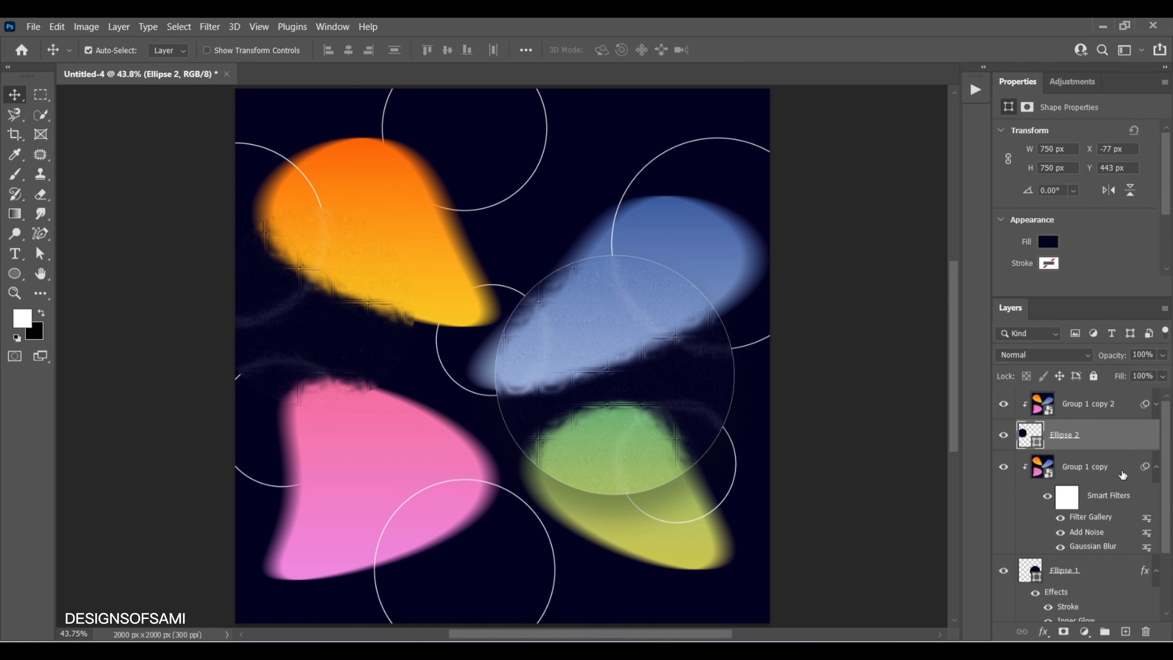
pyautogui.scroll(-1, 1123, 481)
pyautogui.press('alt')
pyautogui.moveTo(1145, 540); pyautogui.dragTo(1130, 405)
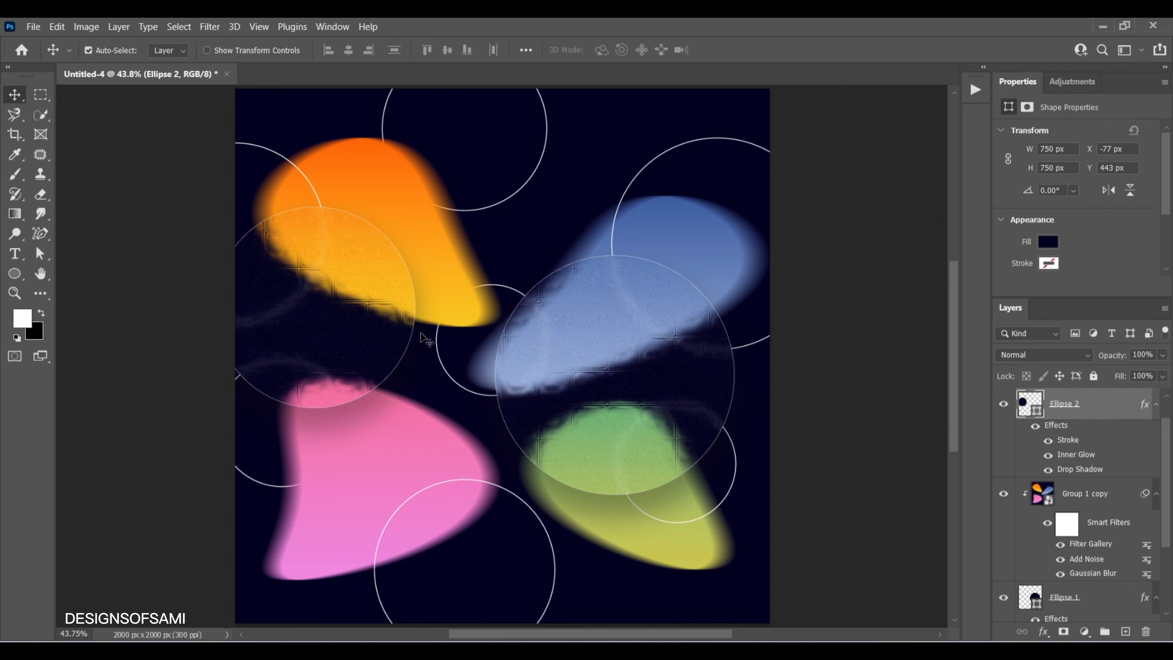
# Draw a 608 px circle above Group 1 copy 2 and move it to X 248 px, Y 1338 px, over the pink blob.
pyautogui.scroll(1, 1050, 456)
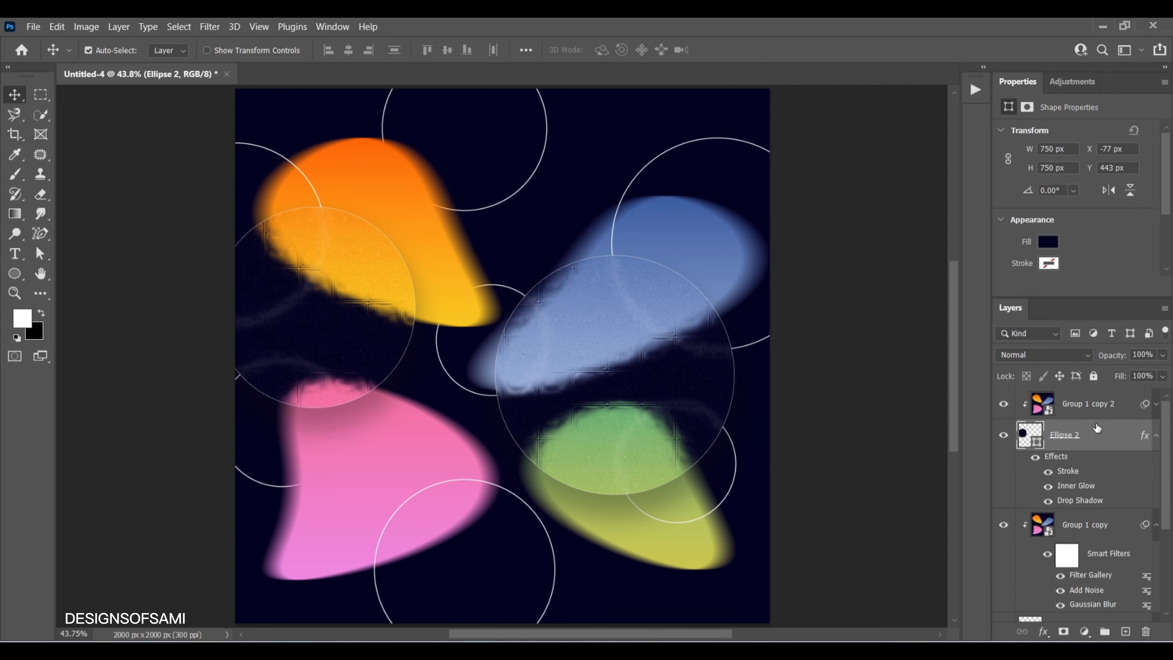
pyautogui.click(1090, 406)
pyautogui.click(15, 273)
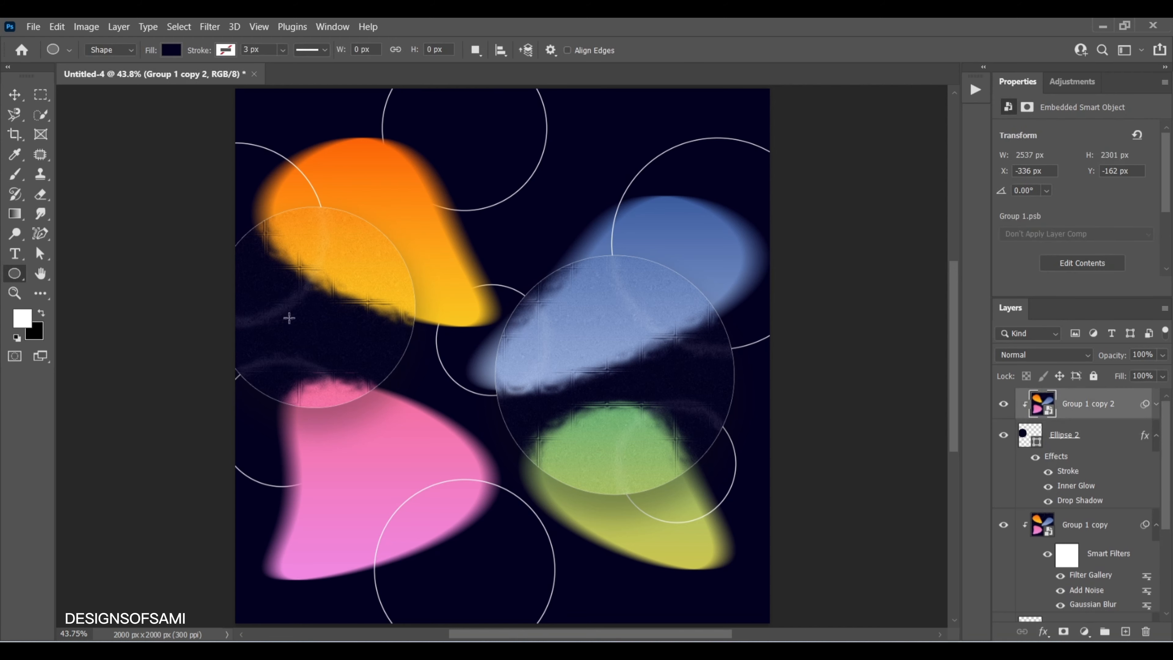
pyautogui.scroll(-3, 438, 335)
pyautogui.scroll(-2, 447, 338)
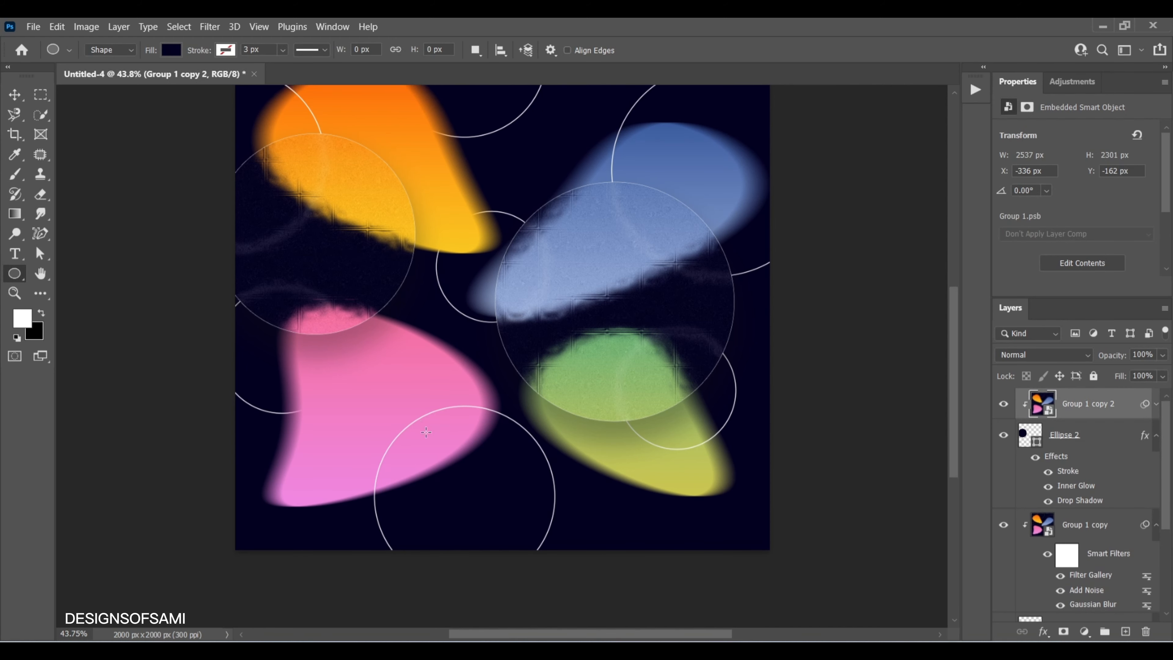
pyautogui.moveTo(370, 430); pyautogui.dragTo(472, 511)
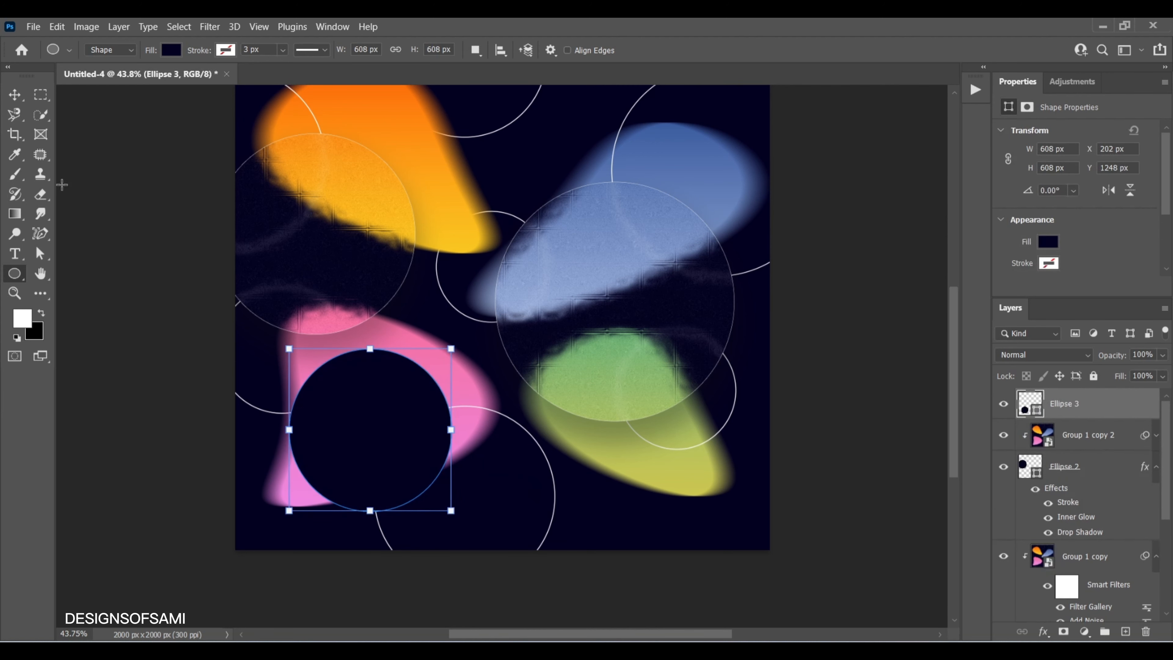
pyautogui.click(21, 94)
pyautogui.moveTo(364, 443); pyautogui.dragTo(378, 468)
pyautogui.scroll(2, 400, 432)
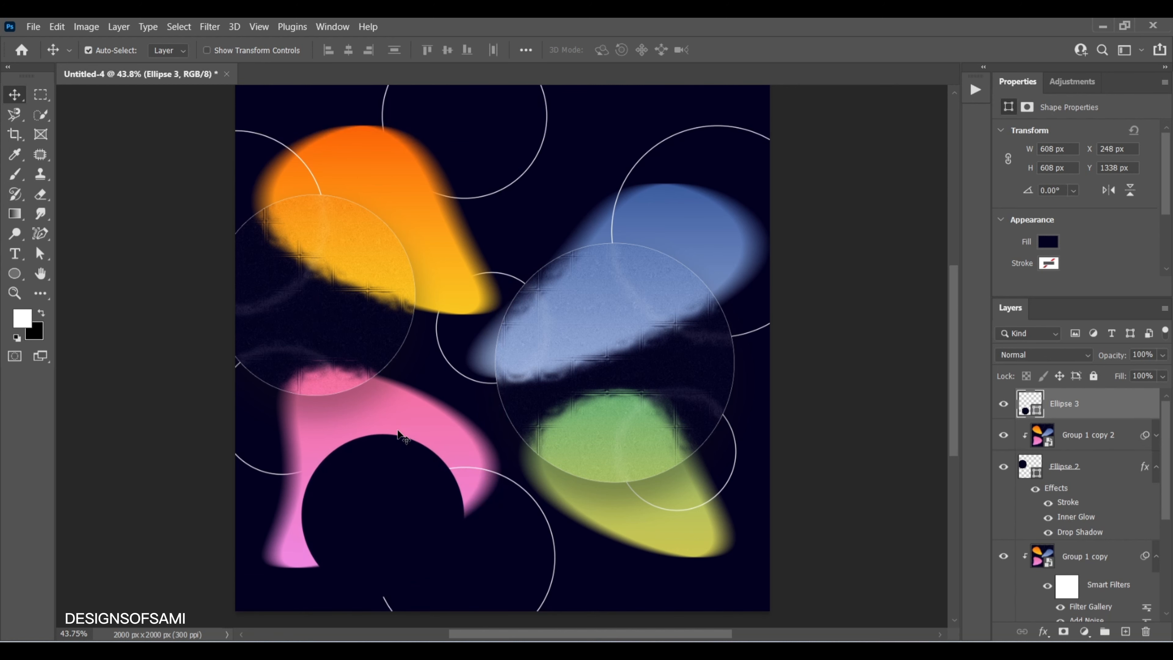
pyautogui.scroll(-1, 416, 451)
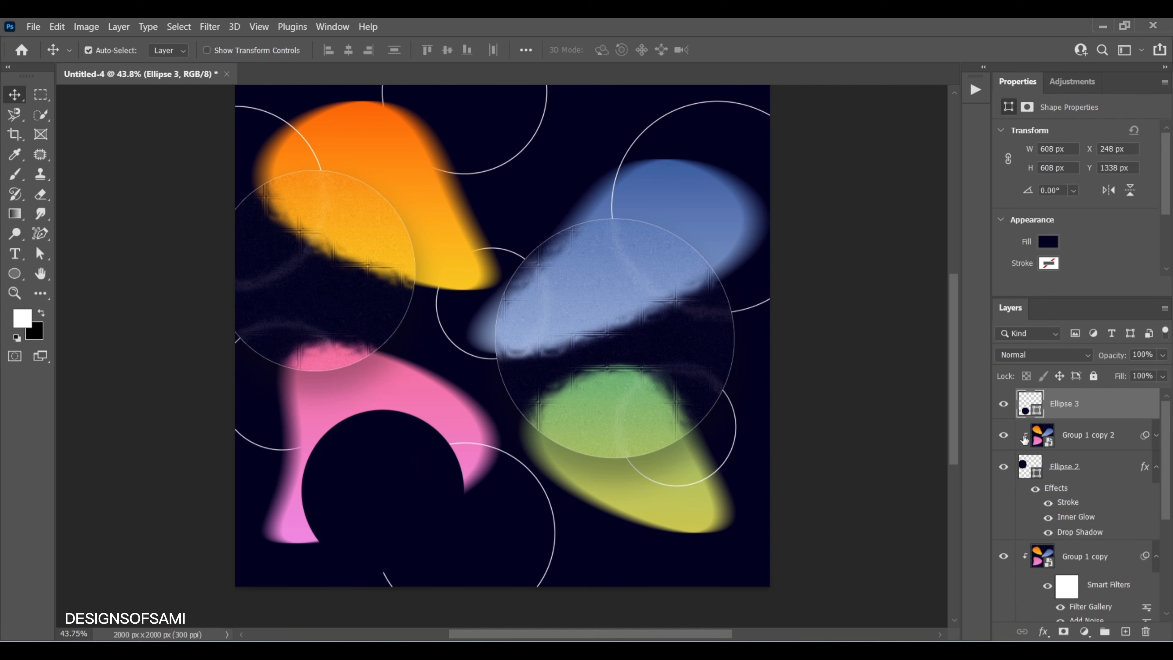
pyautogui.scroll(-5, 1090, 506)
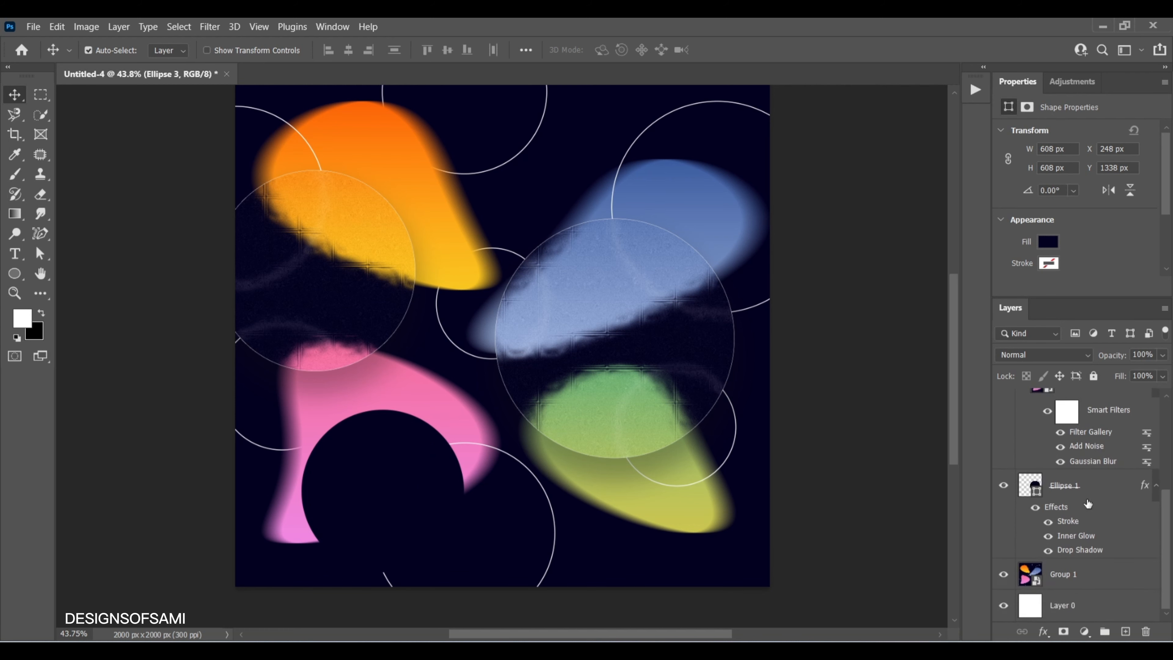
# Duplicate Group 1 and move the copy above Ellipse 3 at the top of the layer stack.
pyautogui.click(1128, 581)
pyautogui.hotkey('ctrl', 'j')
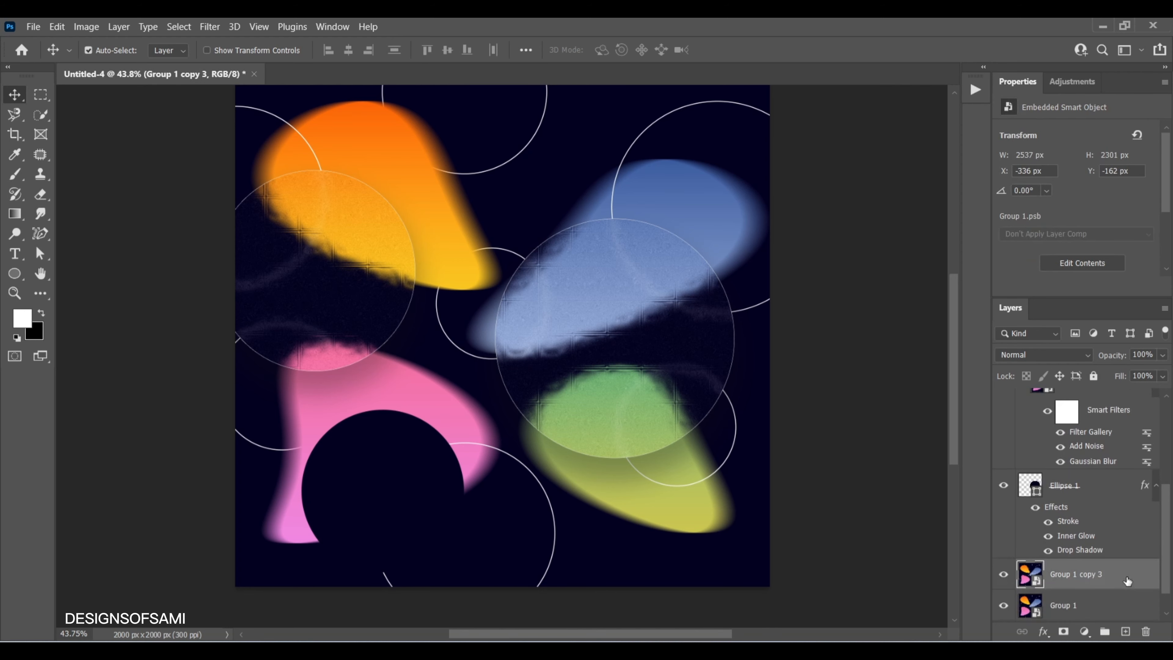
pyautogui.moveTo(1128, 581); pyautogui.dragTo(1105, 480)
pyautogui.scroll(4, 1105, 481)
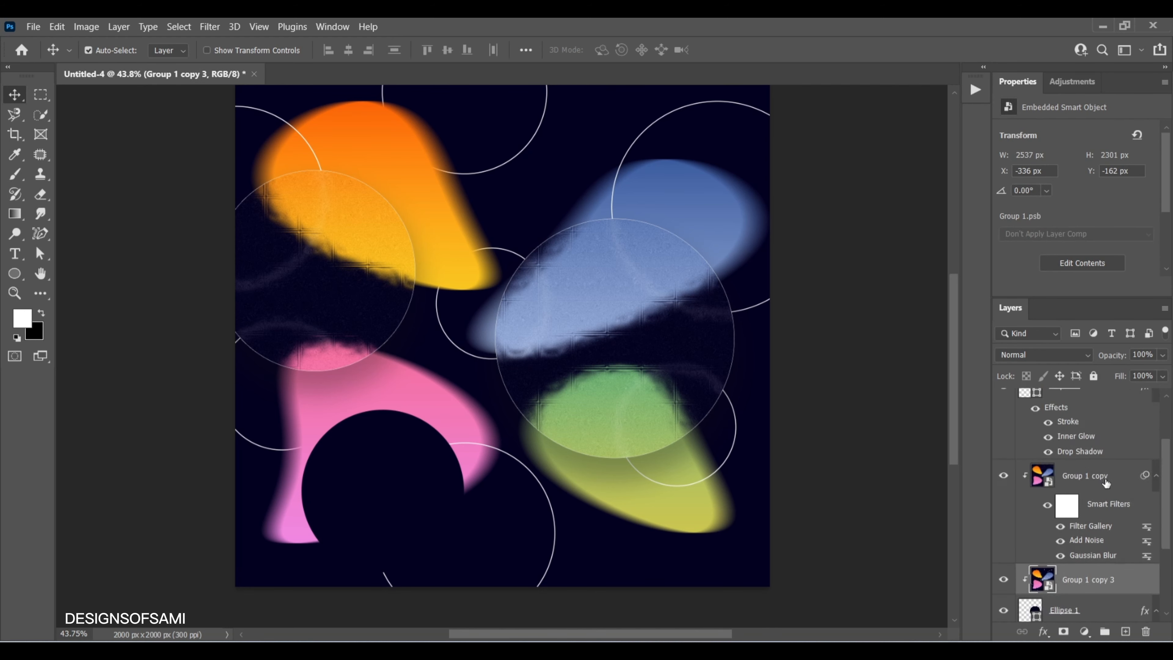
pyautogui.moveTo(1138, 611); pyautogui.dragTo(1109, 506)
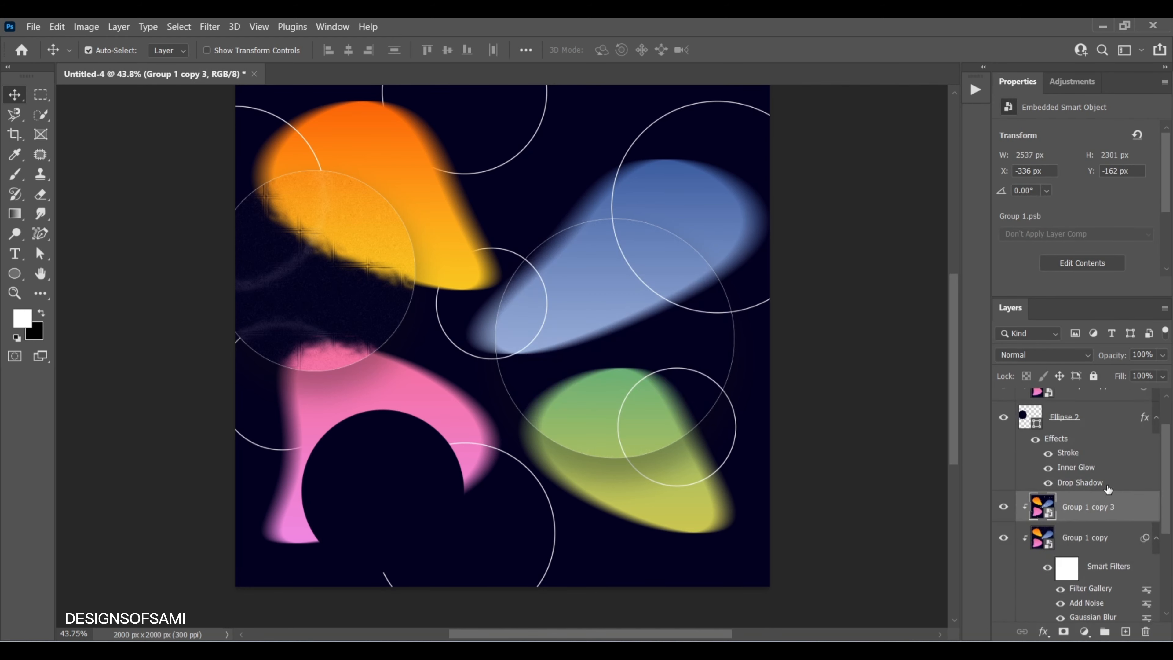
pyautogui.scroll(2, 1113, 508)
pyautogui.moveTo(1131, 567); pyautogui.dragTo(1137, 401)
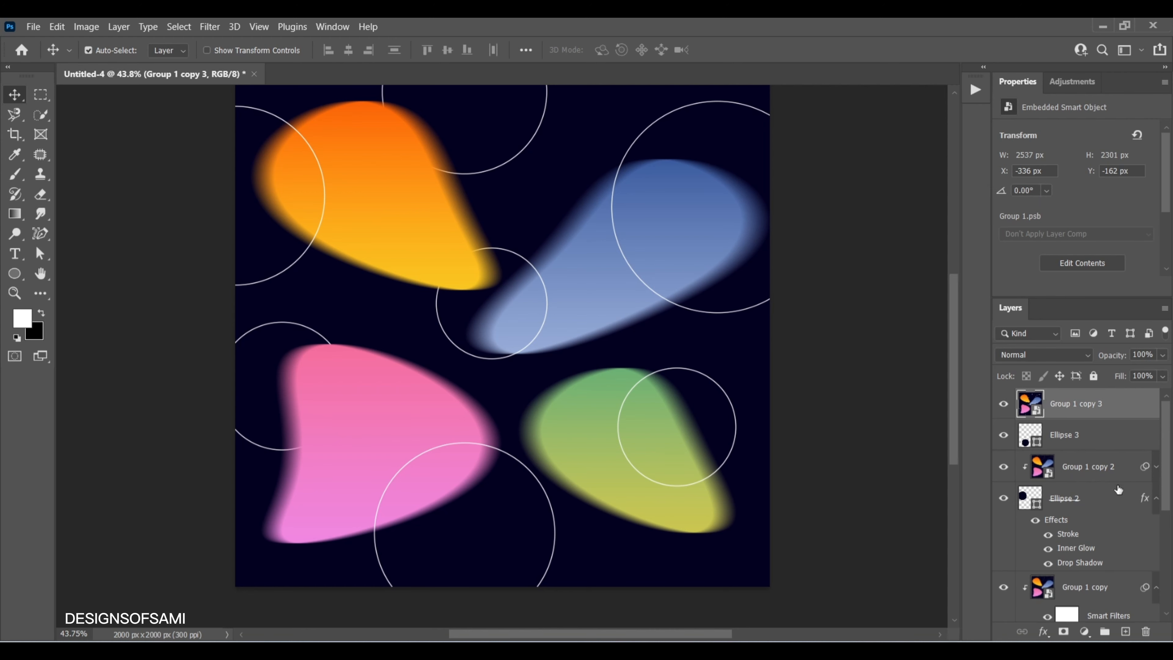
# Copy the smart filters from Group 1 copy 2 onto Group 1 copy 3, and the layer effects from Ellipse 2 onto Ellipse 3.
pyautogui.click(1126, 470)
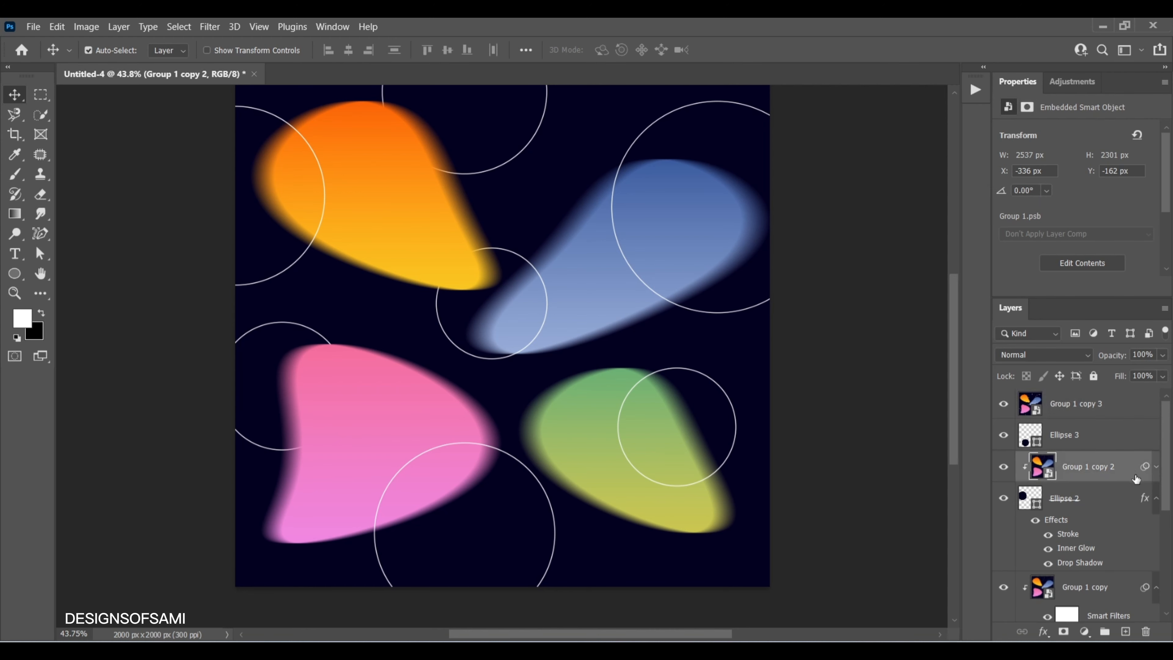
pyautogui.moveTo(1140, 452); pyautogui.dragTo(1133, 404)
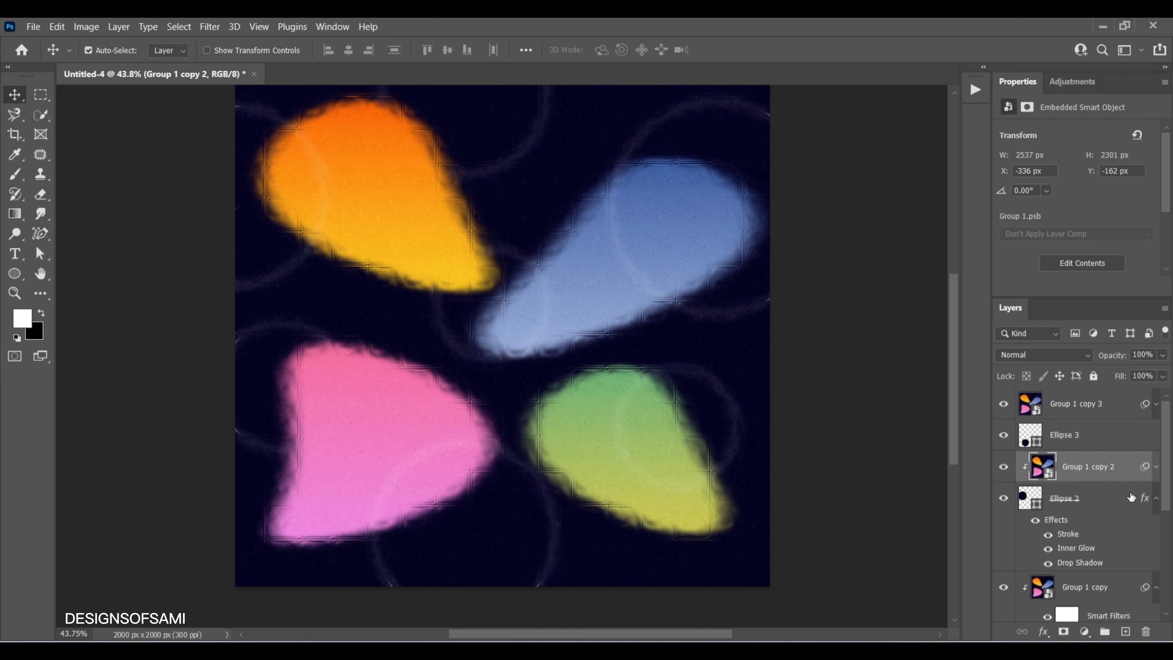
pyautogui.moveTo(1149, 502); pyautogui.dragTo(1141, 444)
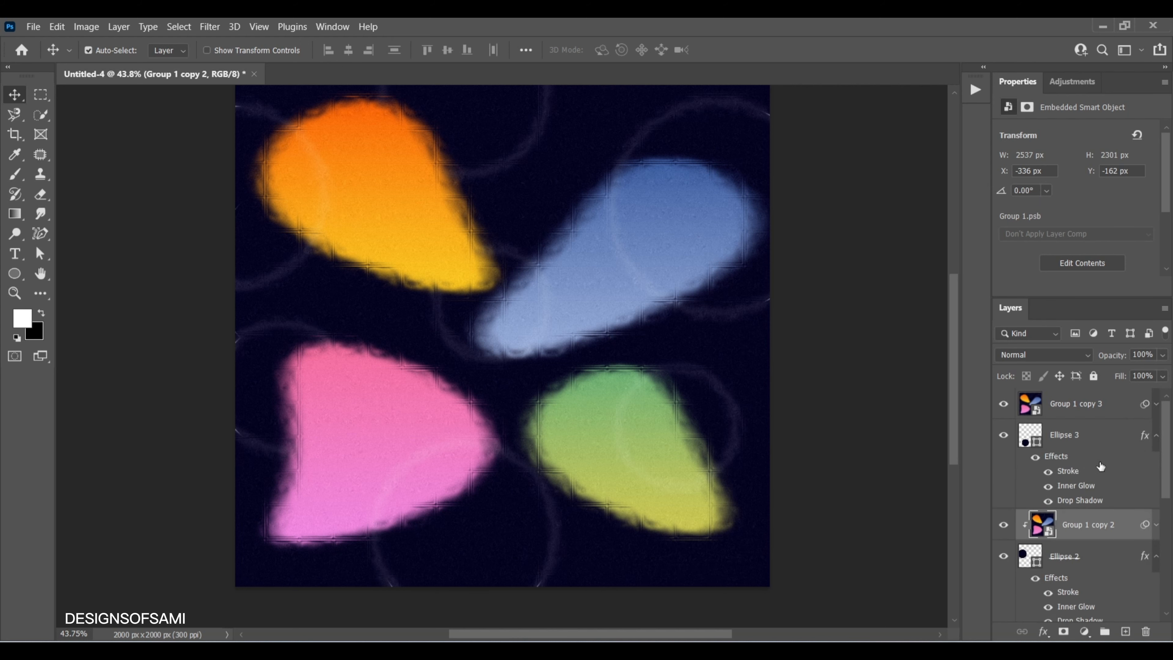
# Clip Group 1 copy 3 to the Ellipse 3 circle and fit the whole canvas in view.
pyautogui.keyDown('alt'); pyautogui.click(1113, 420); pyautogui.keyUp('alt')
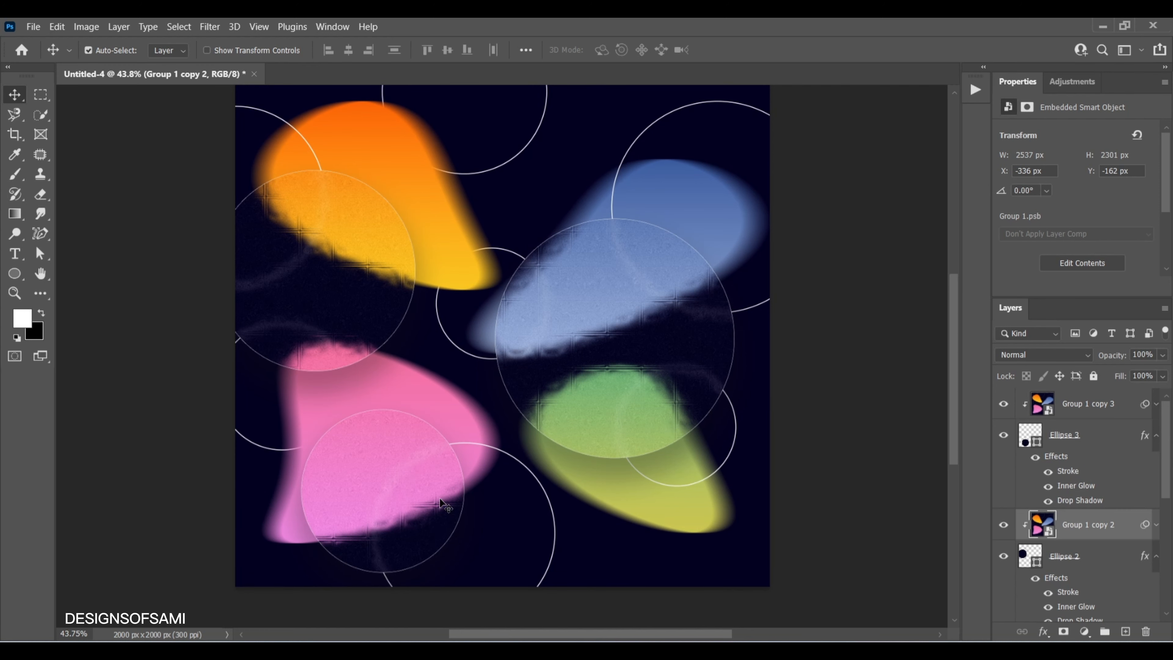
pyautogui.scroll(1, 567, 421)
pyautogui.hotkey('ctrl', '0')
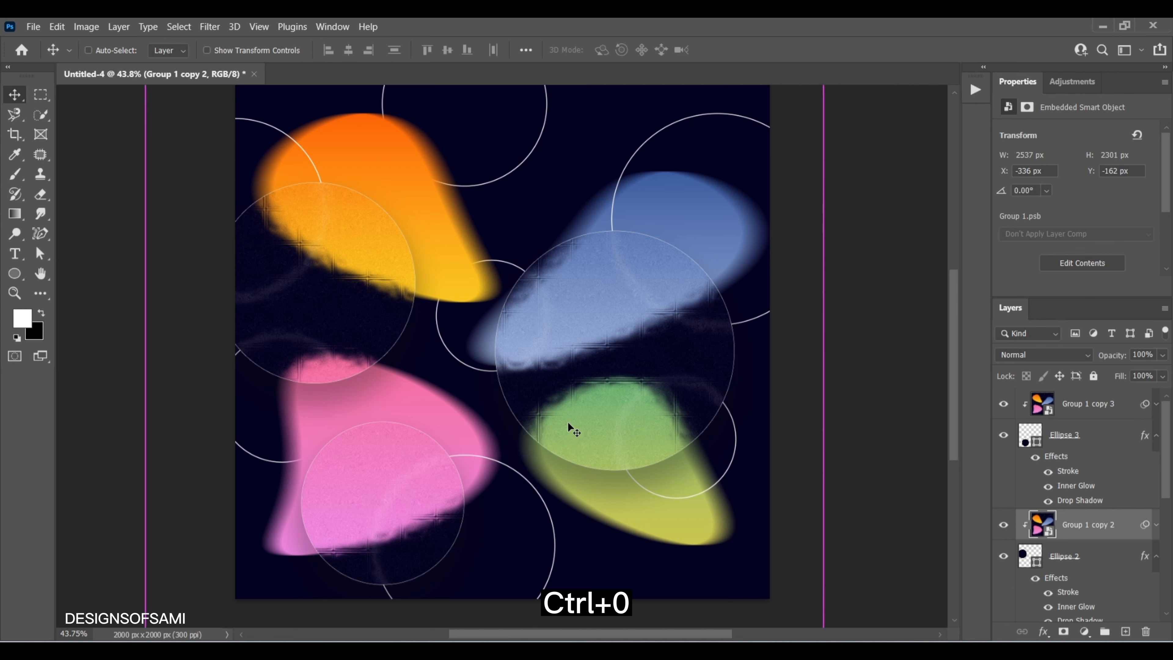